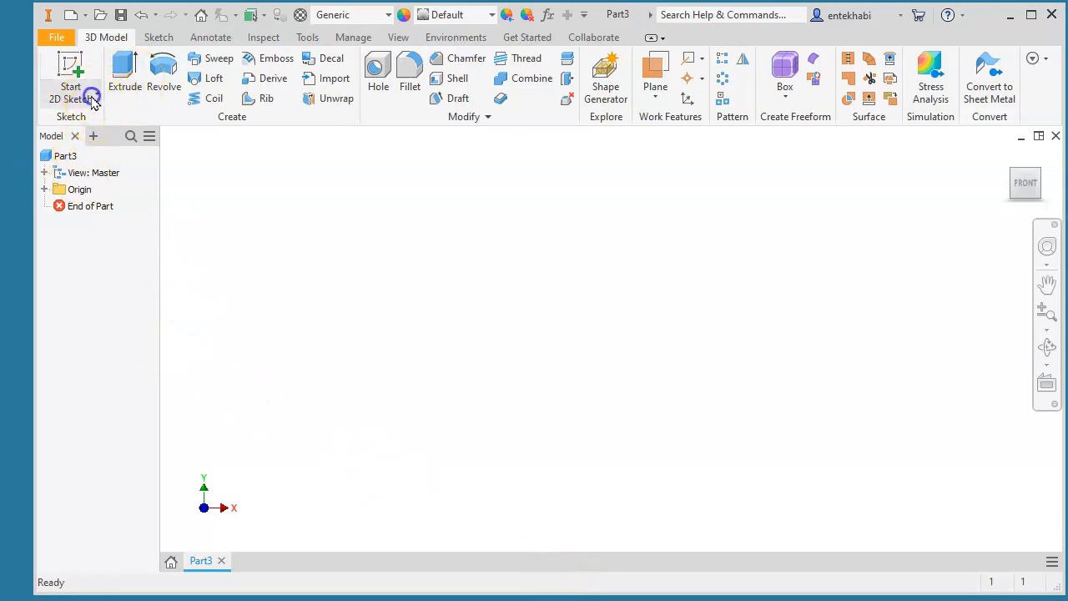
# - Start a new 2D sketch on the YZ plane of the empty Part3
pyautogui.click(70, 74)
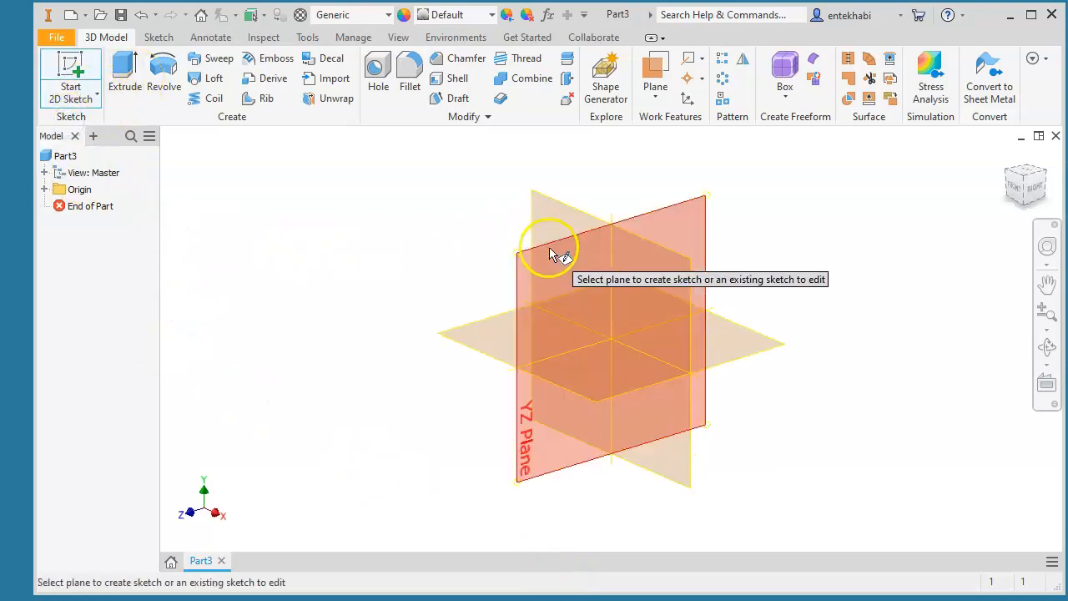
pyautogui.click(553, 253)
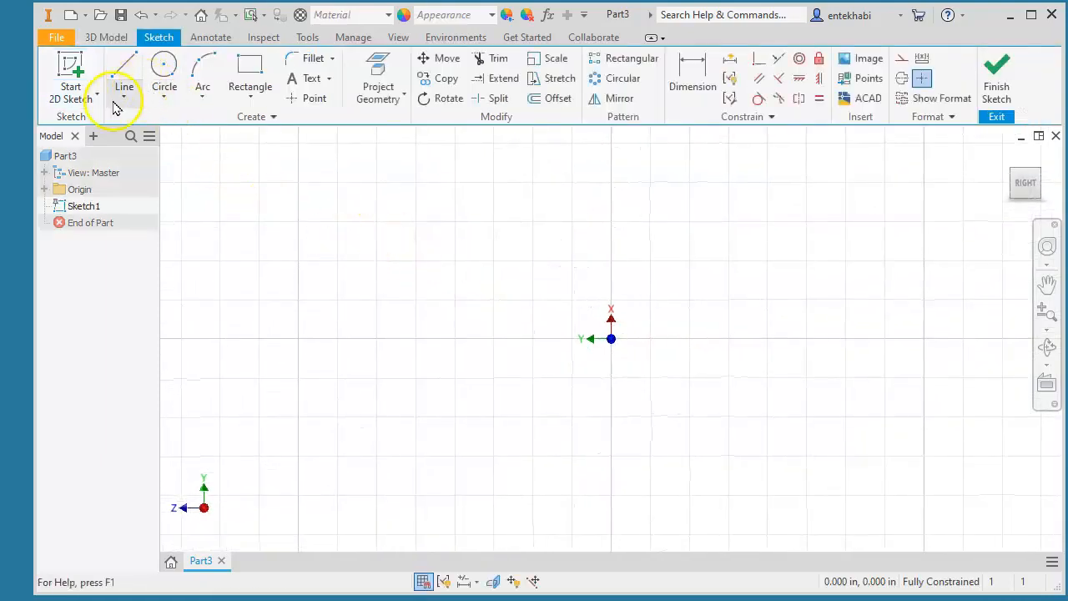
# - Draw lines from the origin straight up, across a short top edge, and out to the outer corner
pyautogui.click(124, 100)
pyautogui.click(81, 127)
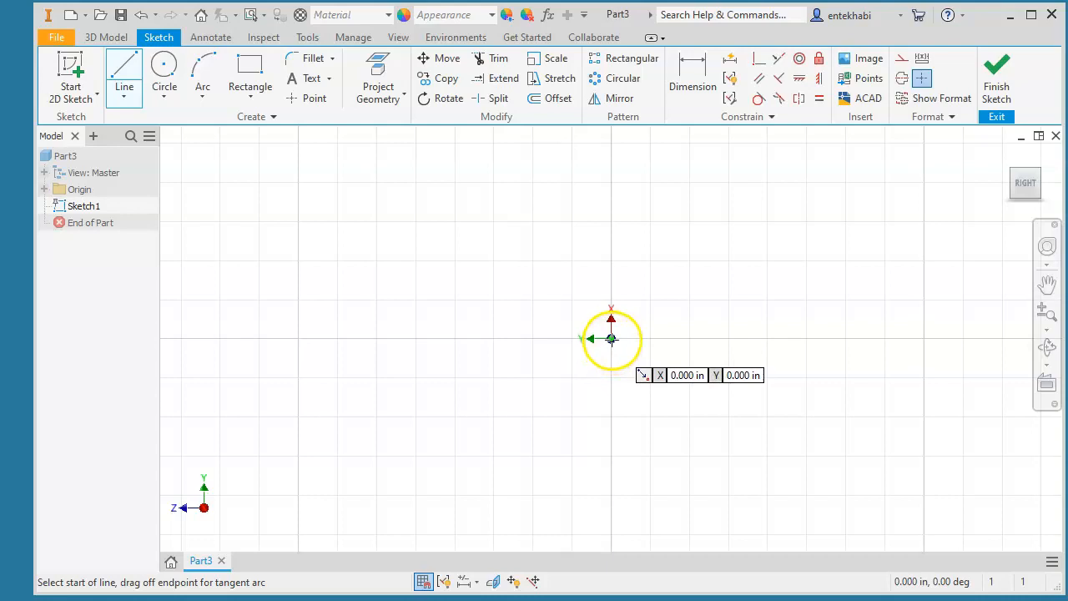
pyautogui.click(610, 338)
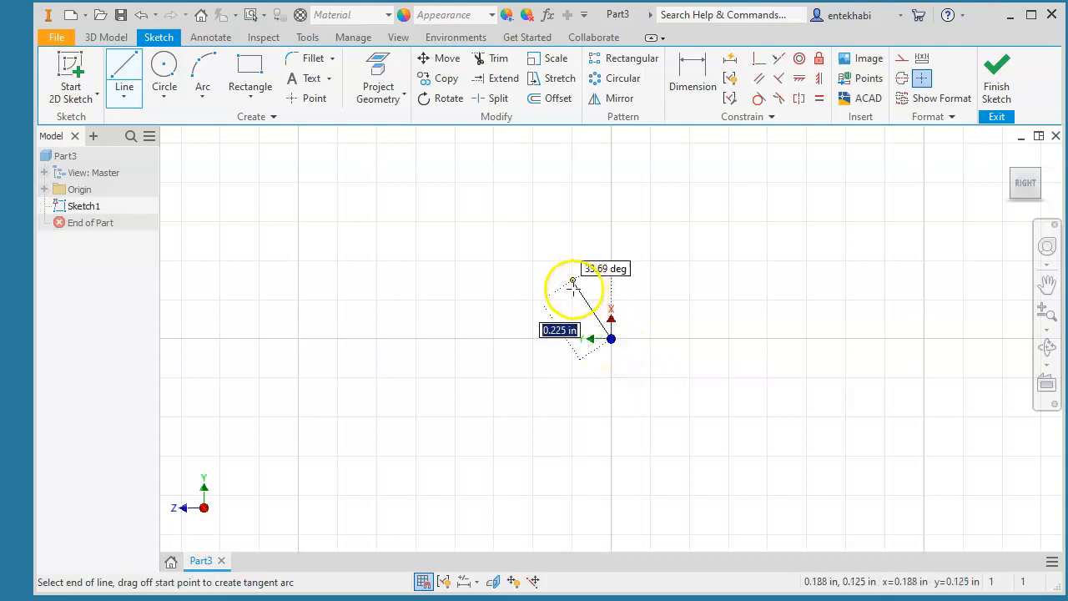
pyautogui.click(611, 157)
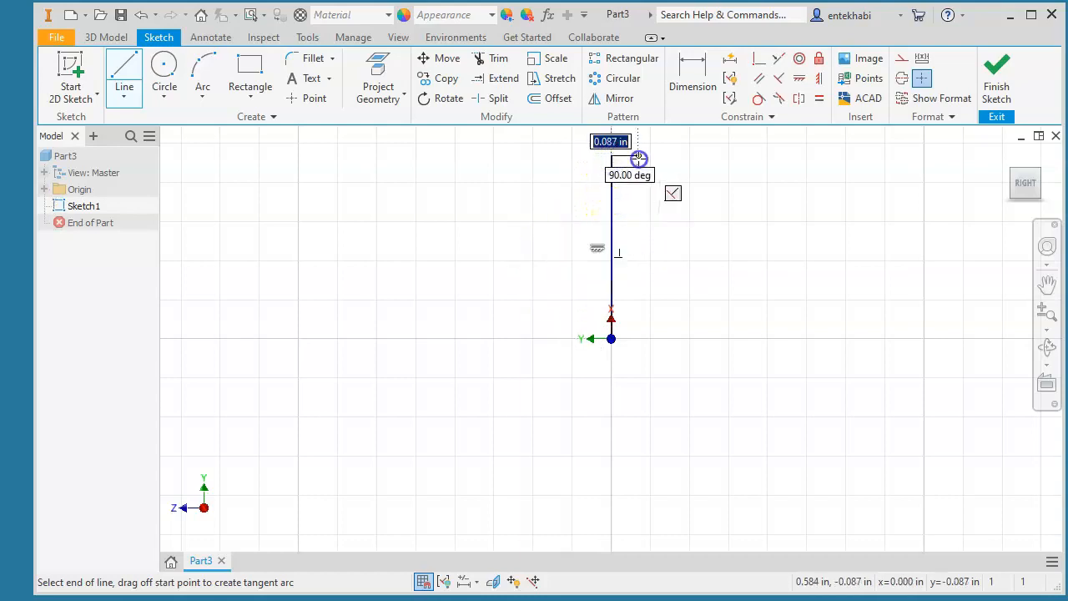
pyautogui.click(639, 159)
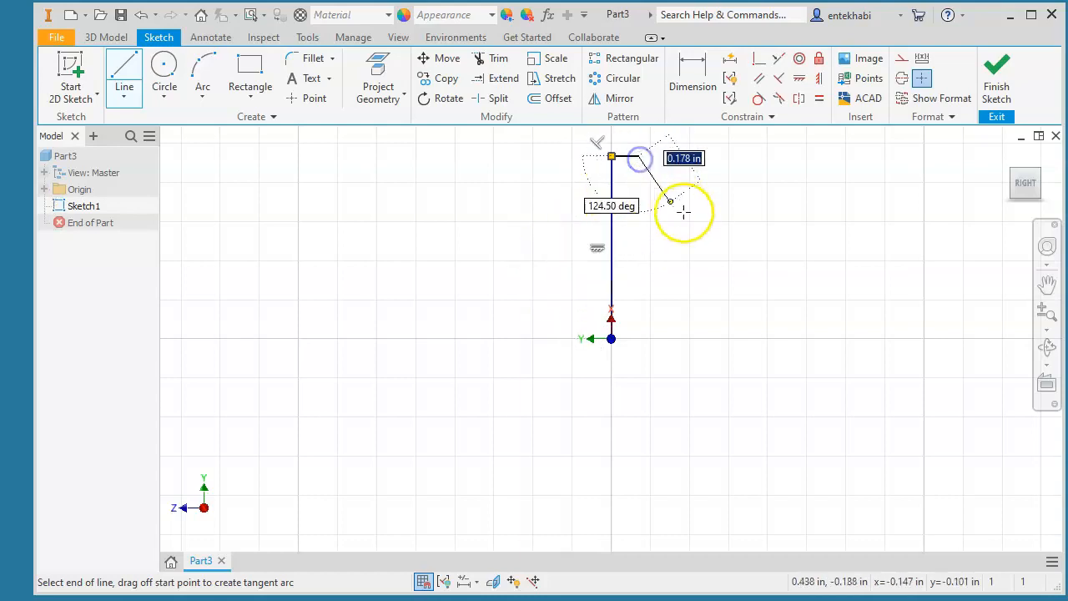
pyautogui.click(727, 338)
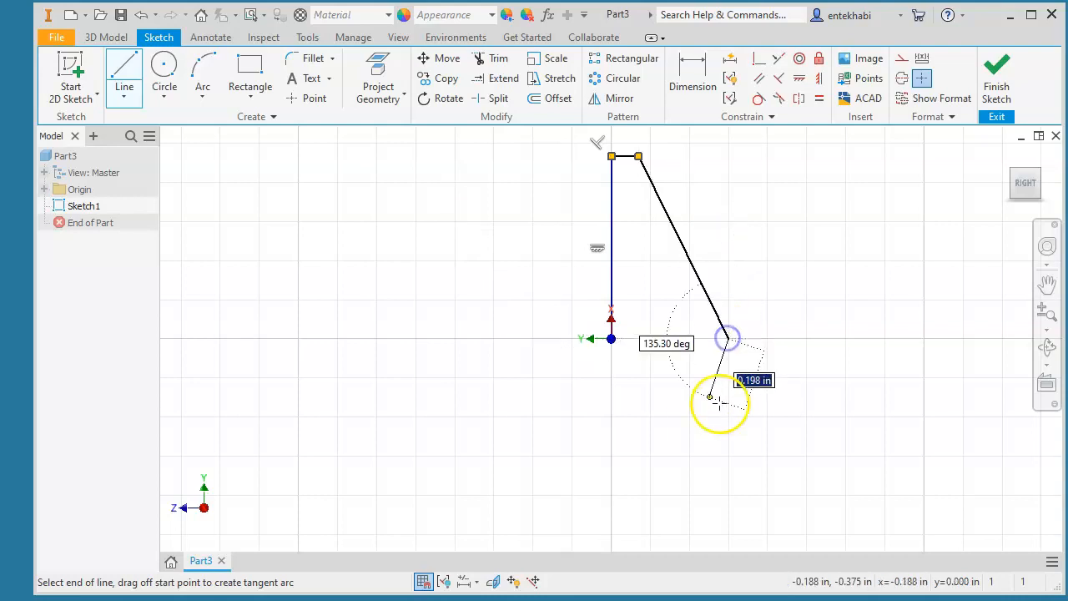
pyautogui.moveTo(684, 436); pyautogui.dragTo(673, 342, button='middle')
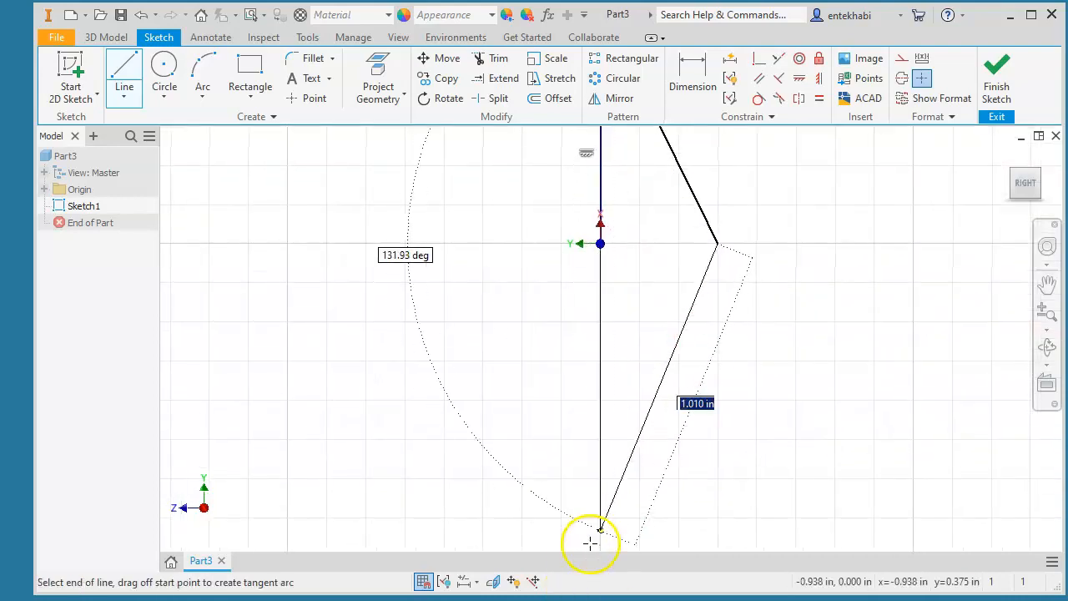
# - Continue the lines to the bottom corner and up the inner edge, closing the outline at the origin
pyautogui.click(581, 534)
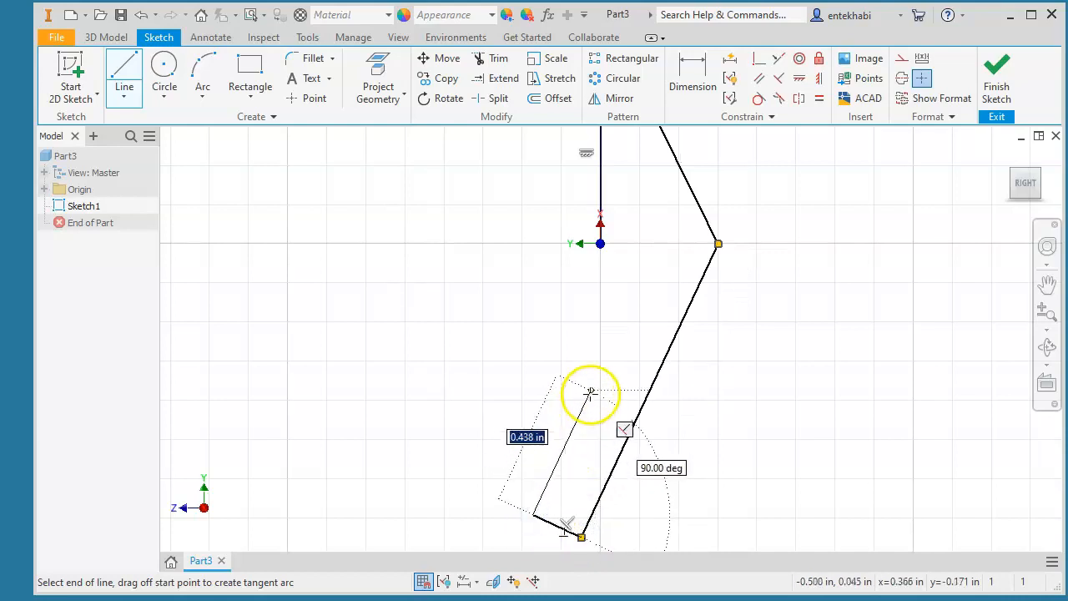
pyautogui.click(581, 368)
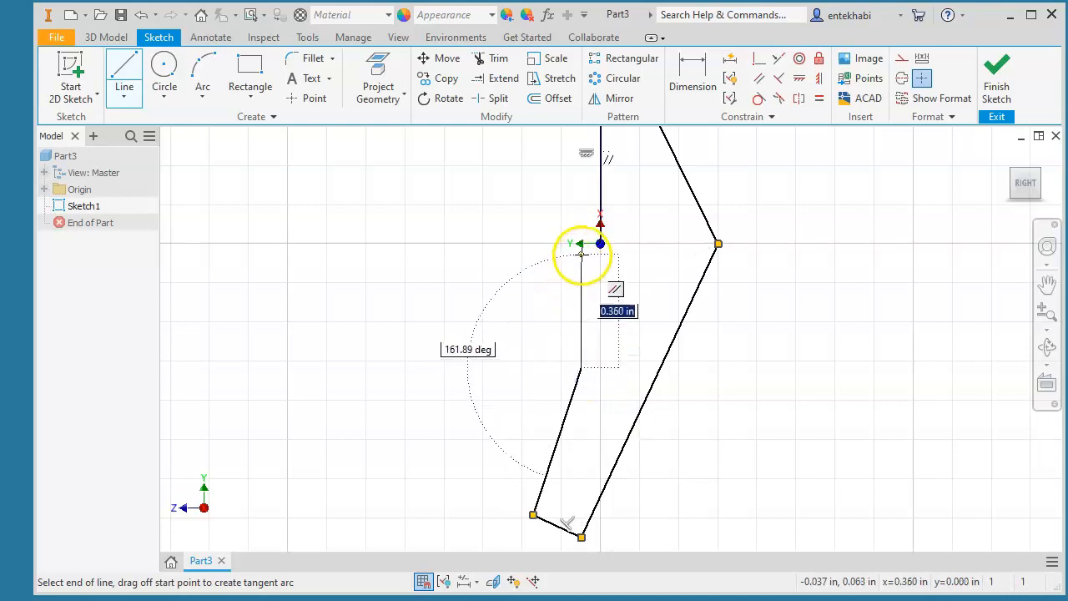
pyautogui.click(581, 244)
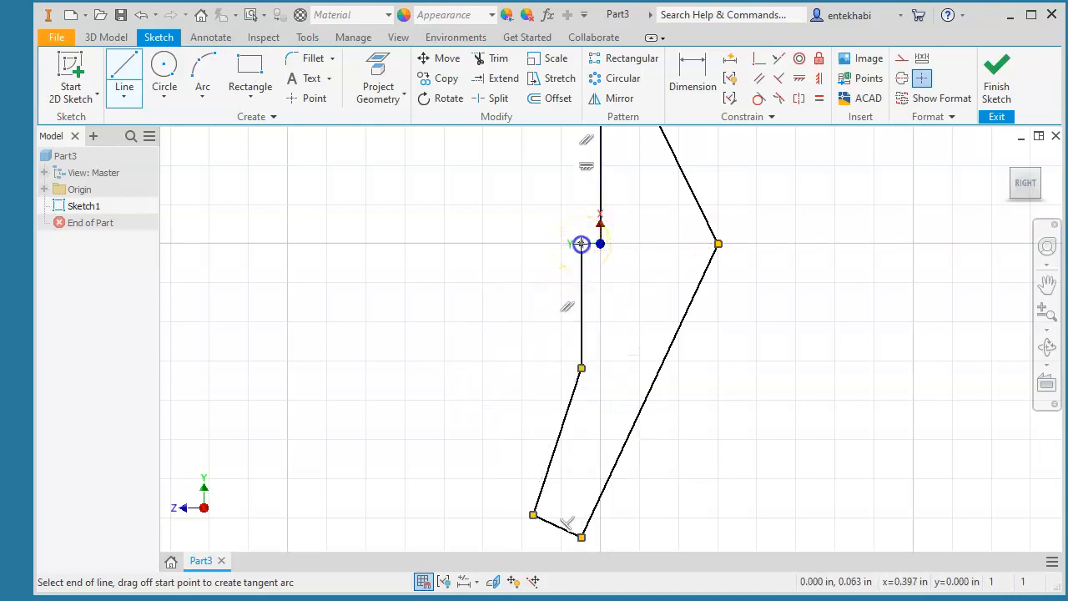
pyautogui.click(600, 244)
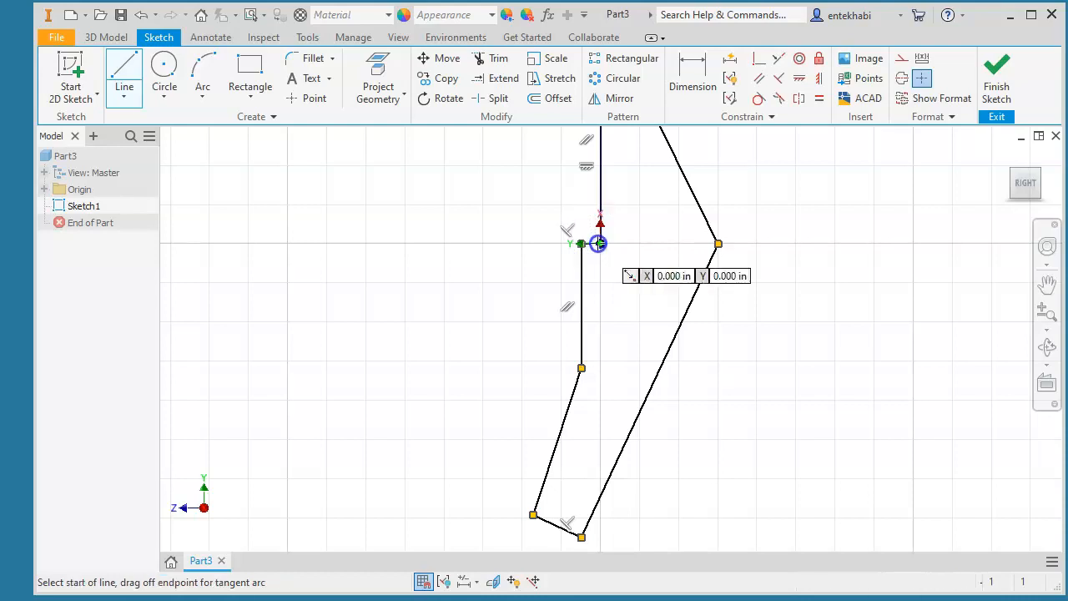
pyautogui.scroll(-6, 576, 269)
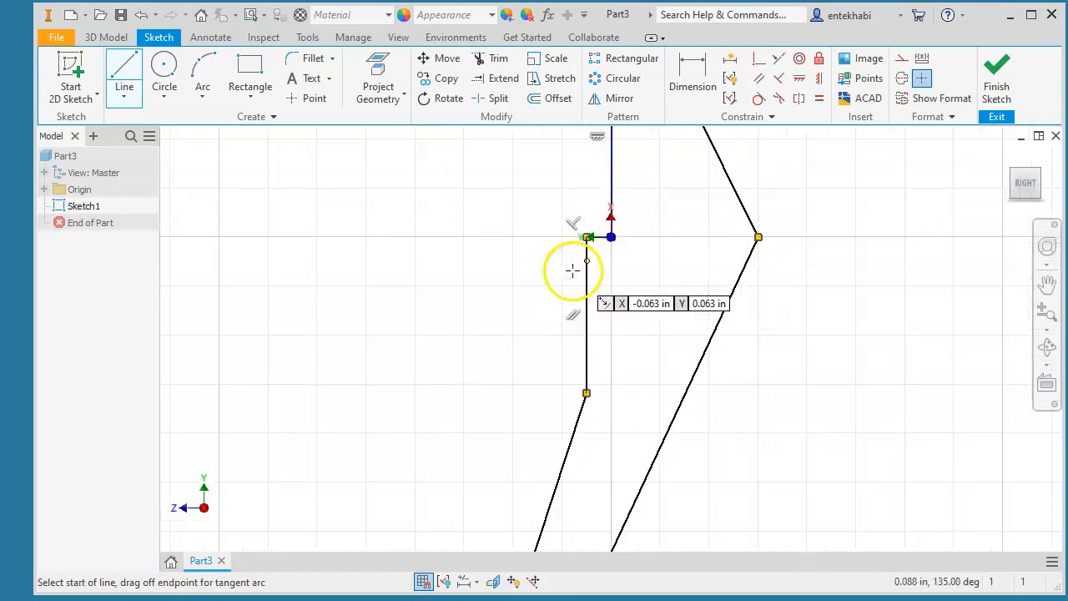
pyautogui.scroll(5, 590, 272)
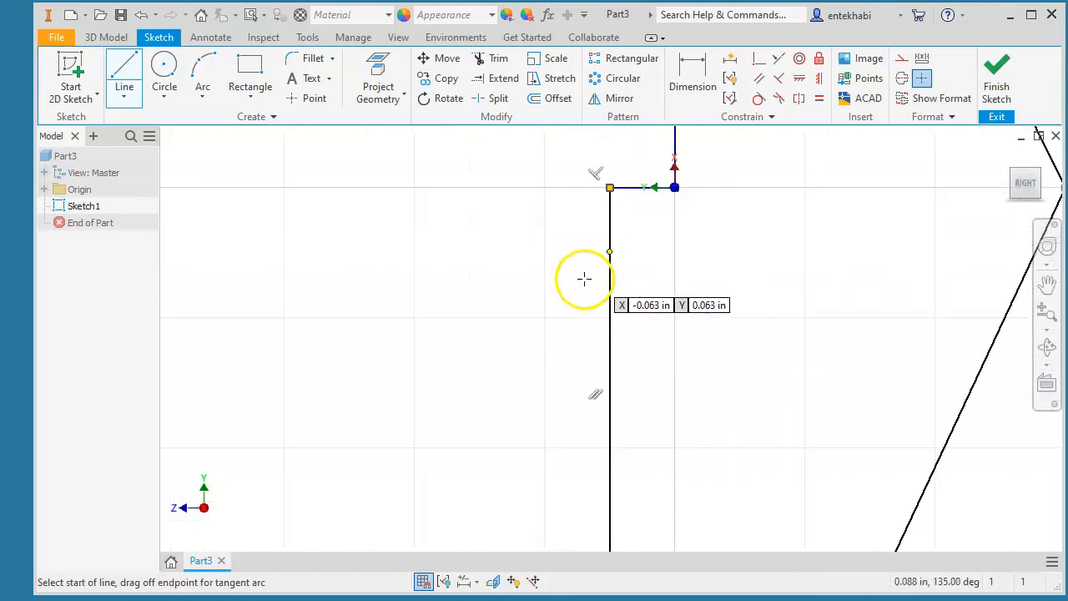
pyautogui.moveTo(546, 309); pyautogui.dragTo(465, 332, button='middle')
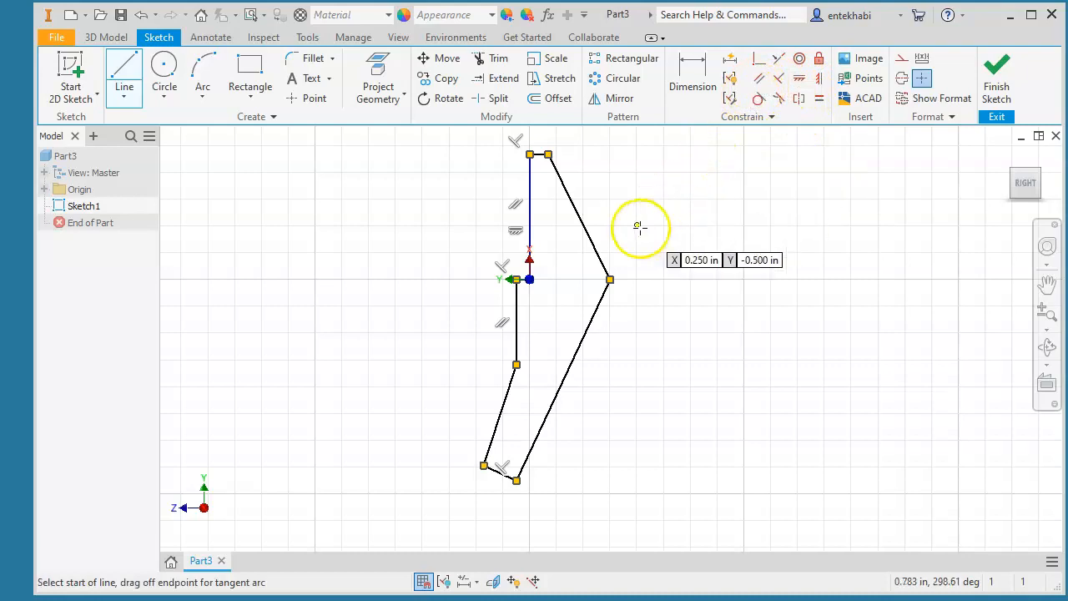
# - Apply a Parallel constraint between the two lower slanted edges
pyautogui.press('Escape')
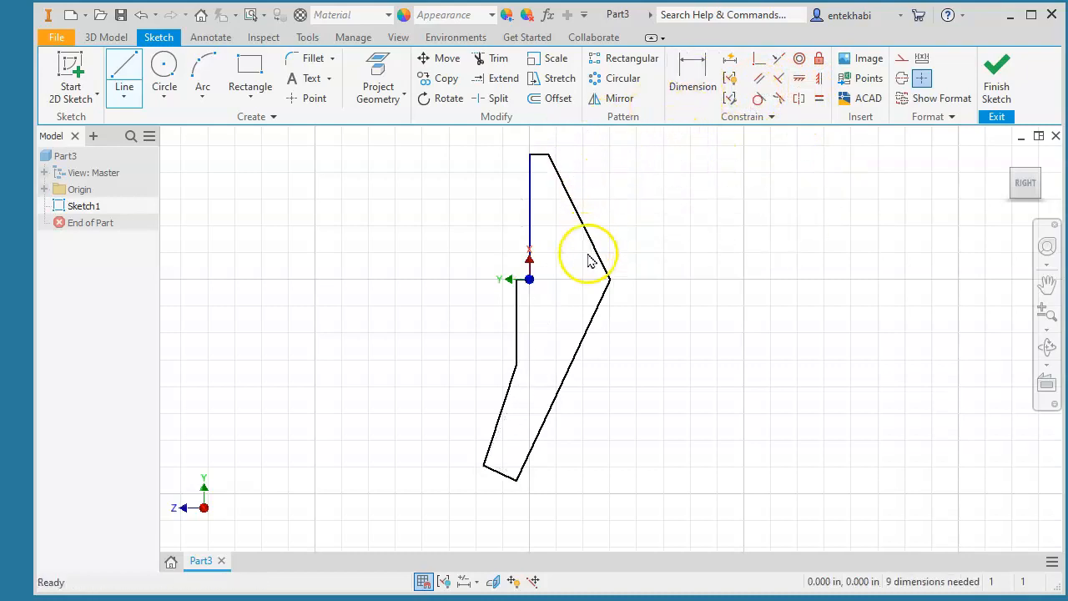
pyautogui.scroll(-3, 519, 368)
pyautogui.moveTo(533, 348)
pyautogui.mouseDown(button='middle')
pyautogui.moveTo(505, 448)
pyautogui.moveTo(537, 418)
pyautogui.moveTo(543, 326)
pyautogui.mouseUp(button='middle')
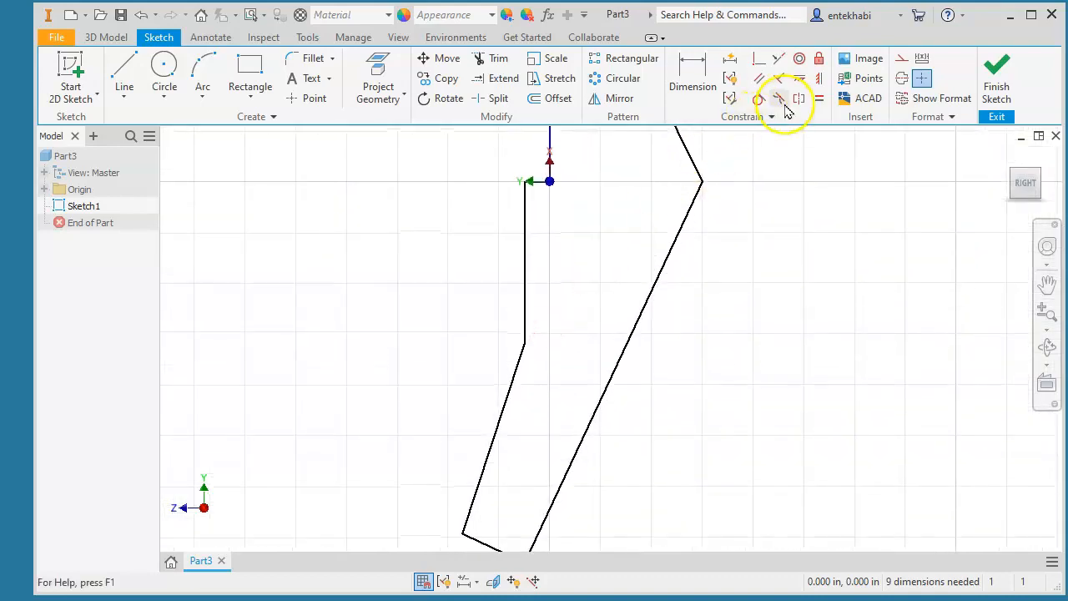
pyautogui.click(759, 80)
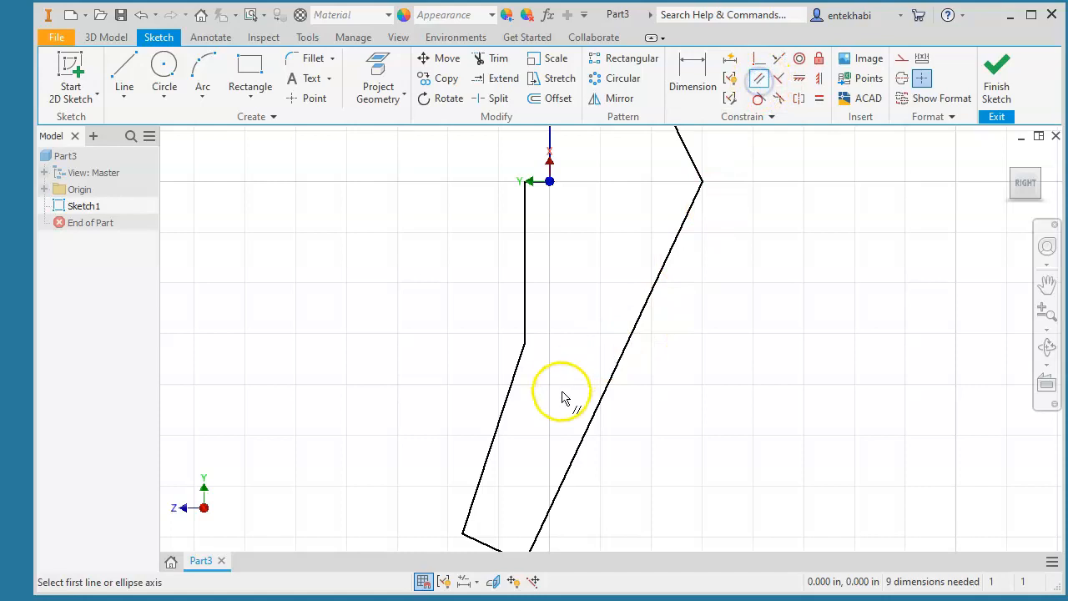
pyautogui.click(581, 434)
pyautogui.click(499, 434)
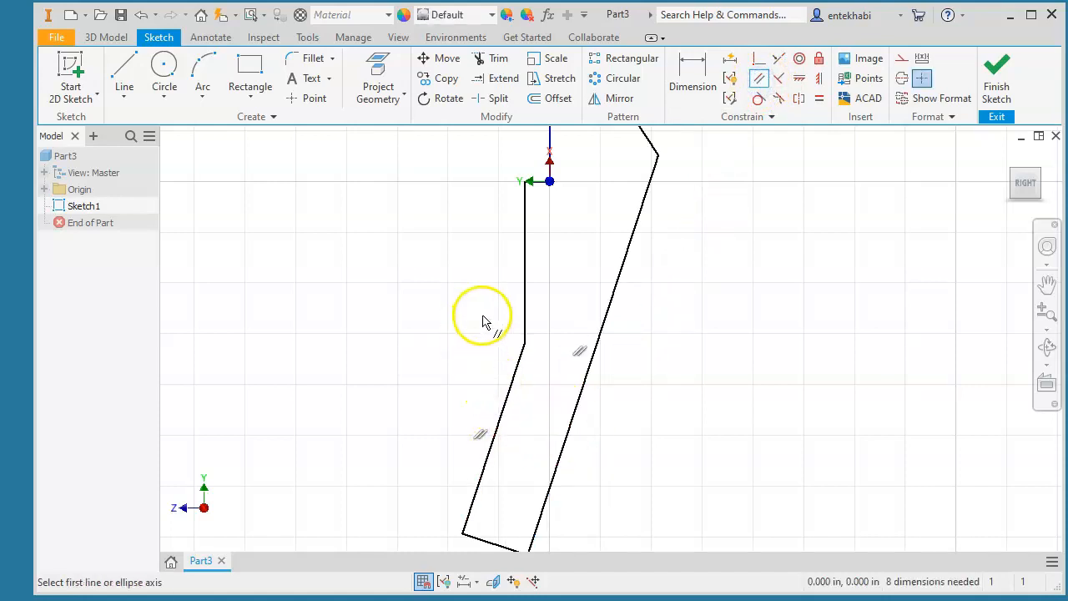
# - Drag the top-right corner further right to widen the top edge
pyautogui.scroll(2, 484, 322)
pyautogui.scroll(-4, 484, 322)
pyautogui.moveTo(494, 334); pyautogui.dragTo(506, 463, button='middle')
pyautogui.press('Escape')
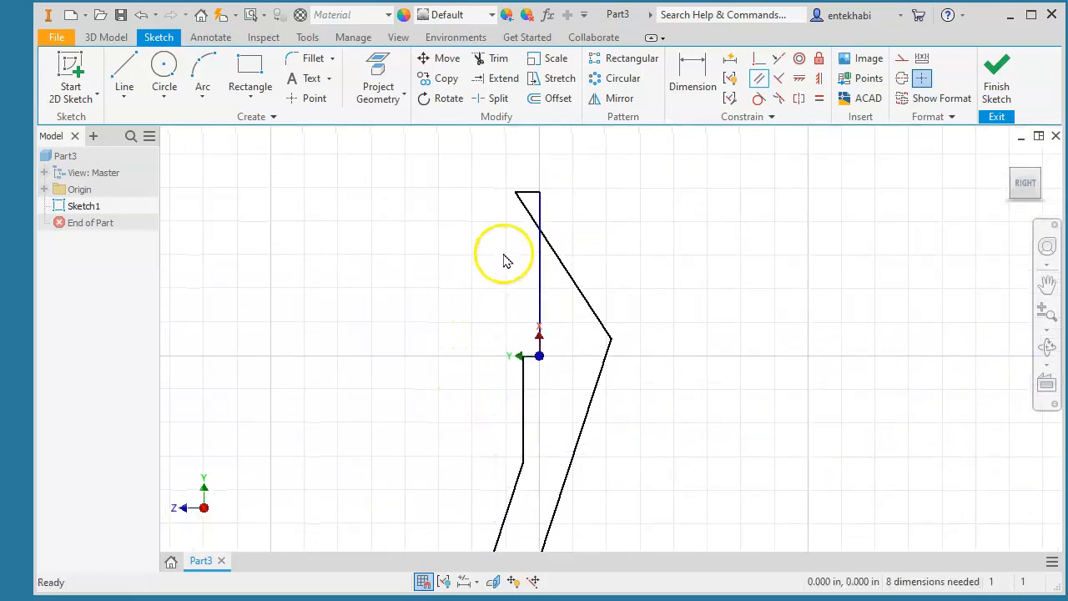
pyautogui.moveTo(518, 193)
pyautogui.mouseDown()
pyautogui.moveTo(564, 199)
pyautogui.moveTo(589, 175)
pyautogui.moveTo(577, 160)
pyautogui.mouseUp()
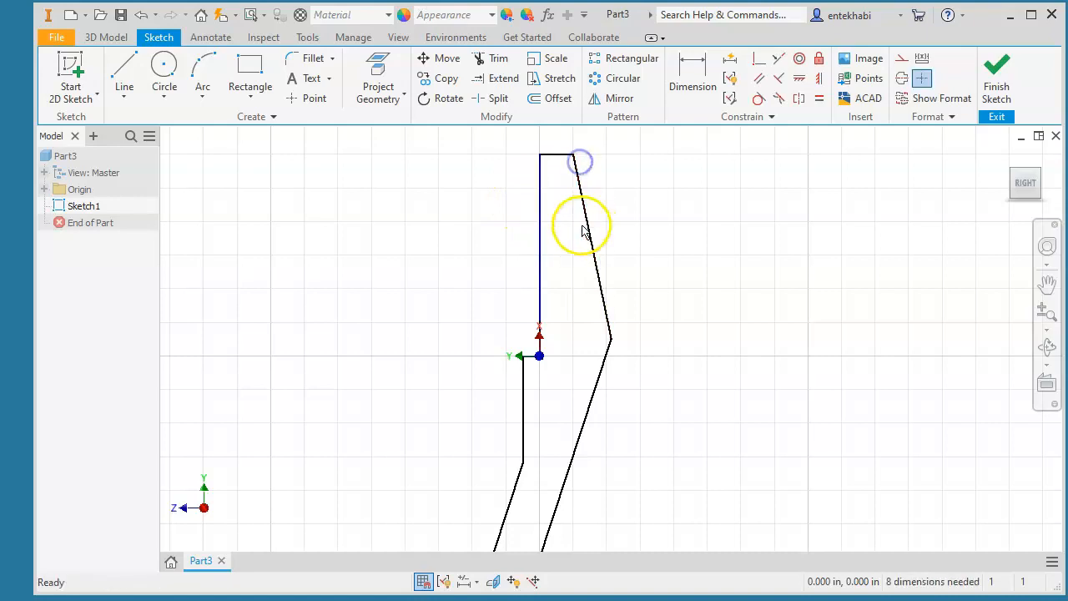
# - Dimension the edge above the origin to 0.750 in and the upper slant to 20°
pyautogui.click(689, 70)
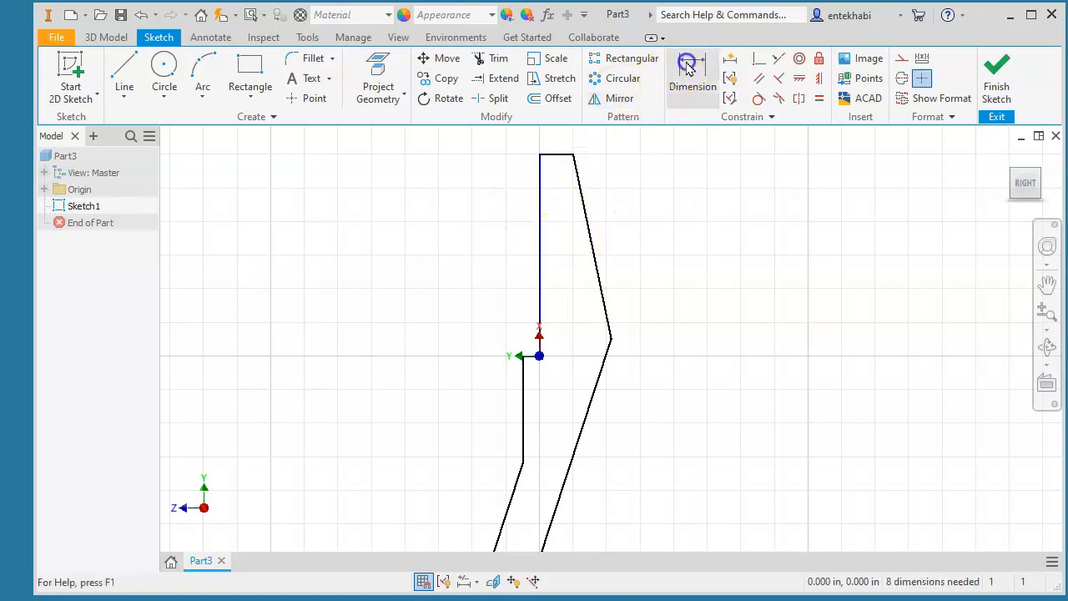
pyautogui.click(538, 354)
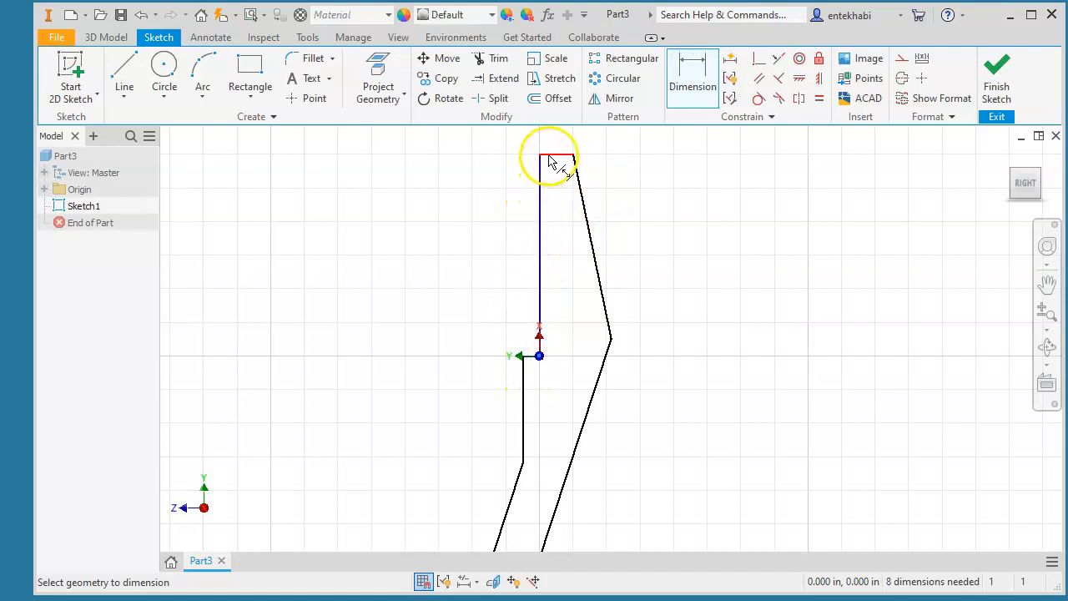
pyautogui.click(549, 159)
pyautogui.click(445, 231)
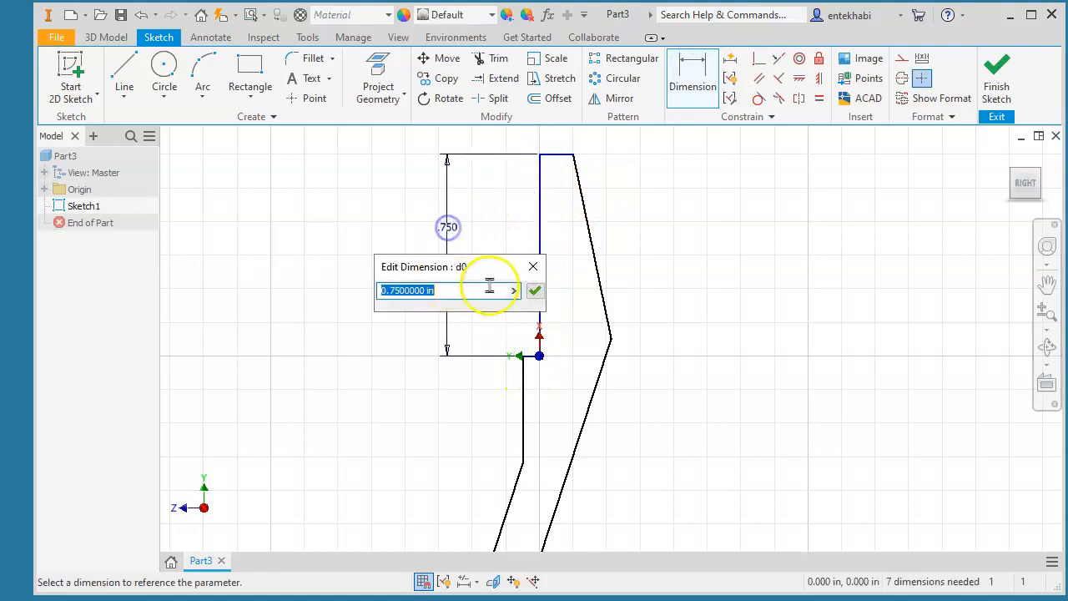
pyautogui.click(535, 291)
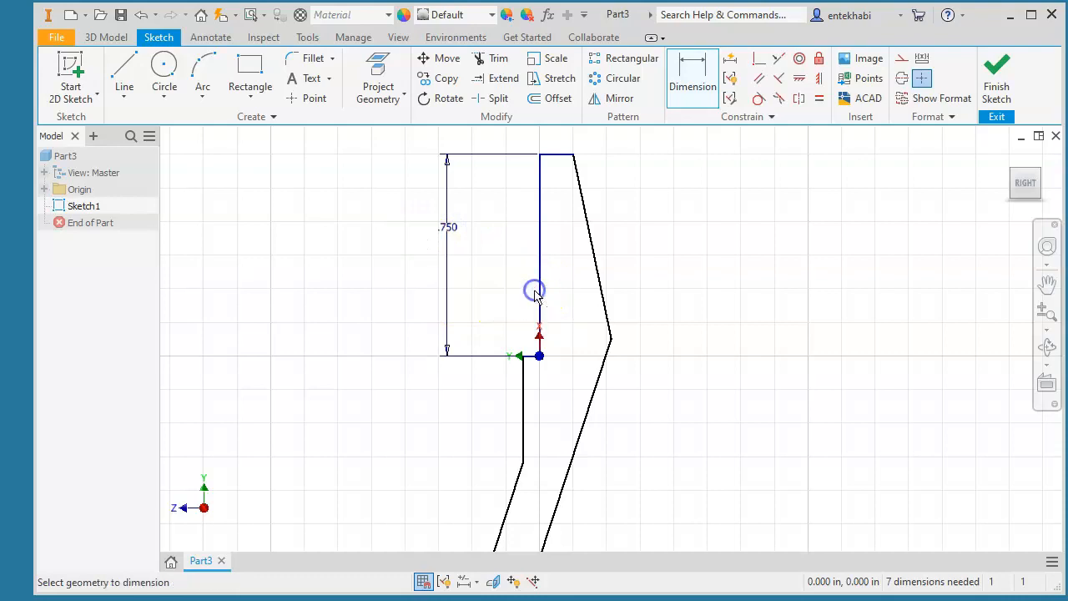
pyautogui.click(590, 236)
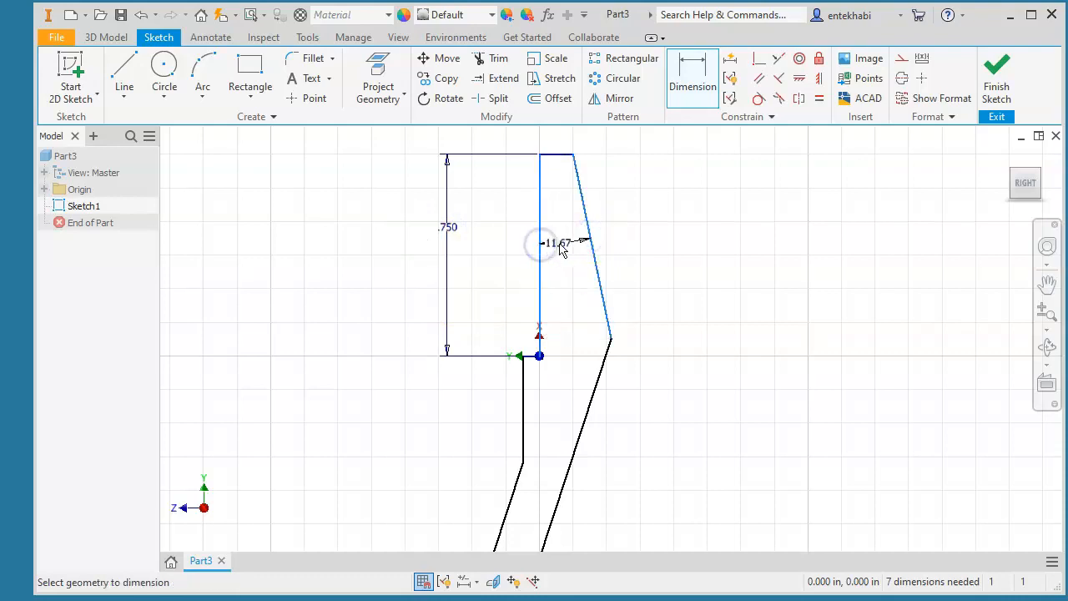
pyautogui.click(560, 250)
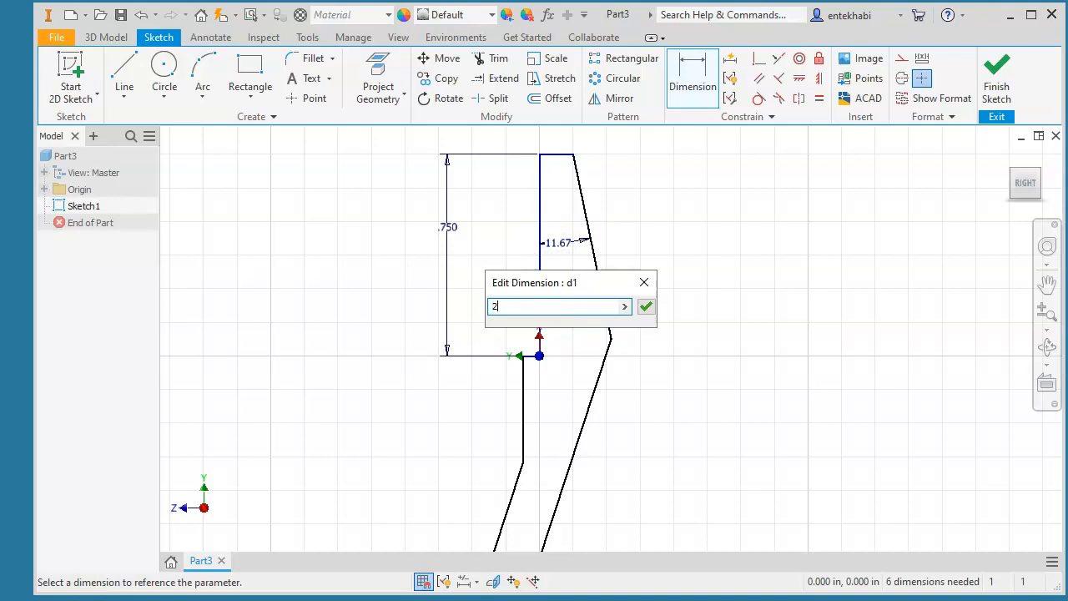
pyautogui.click(646, 306)
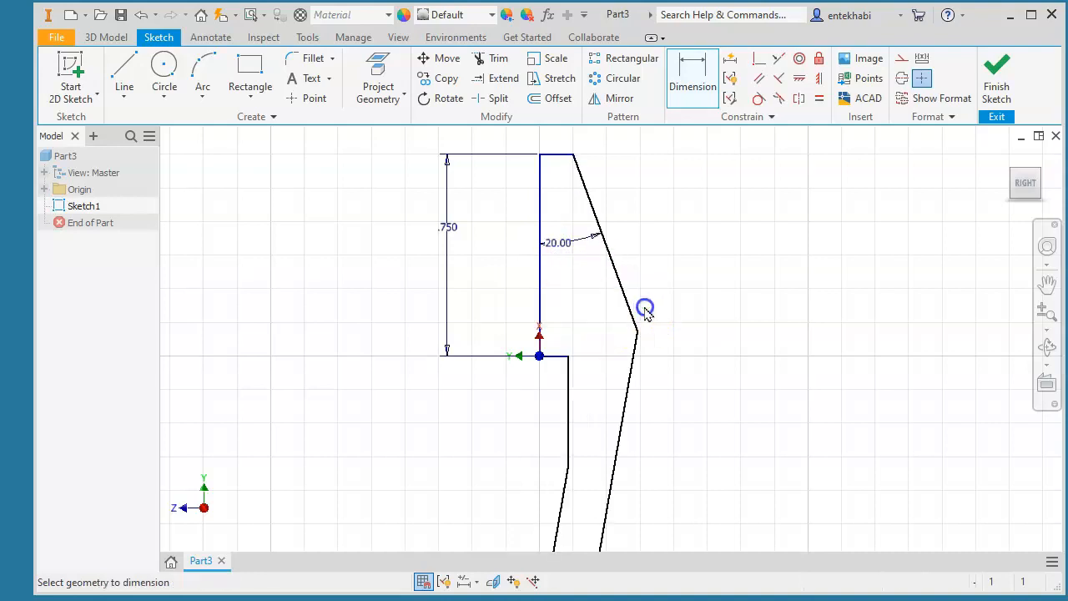
# - Add an aligned length dimension to the long lower-right edge
pyautogui.moveTo(574, 375); pyautogui.dragTo(539, 231, button='middle')
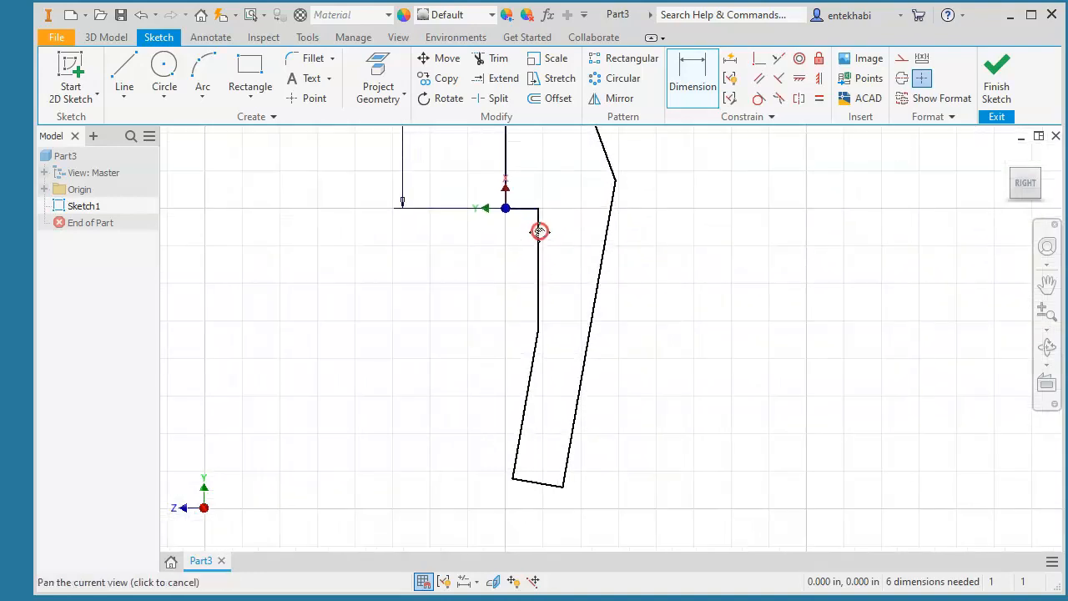
pyautogui.click(593, 349)
pyautogui.click(682, 318)
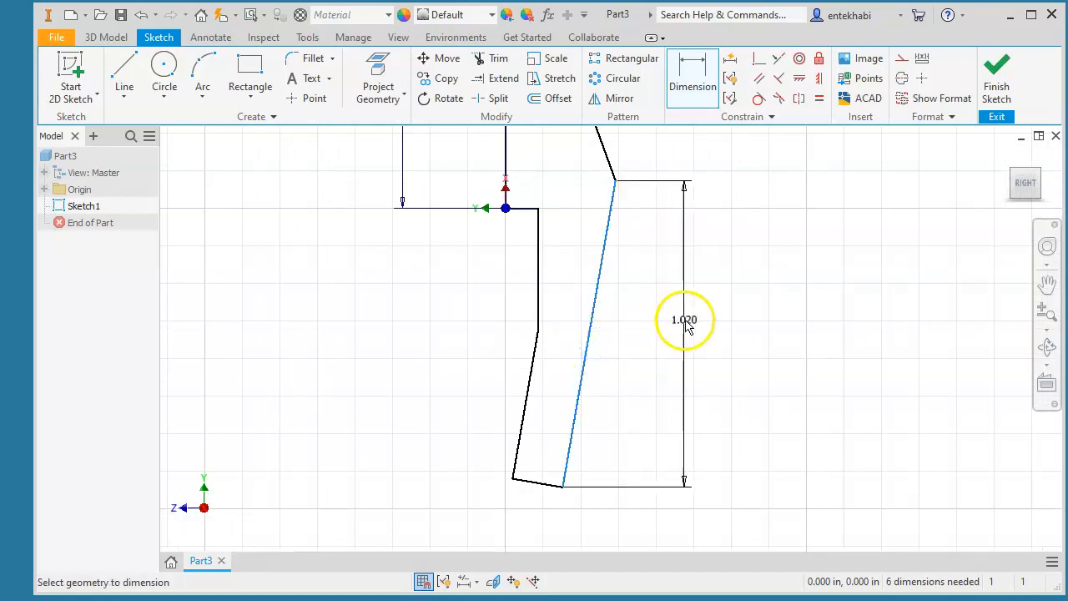
pyautogui.rightClick(681, 318)
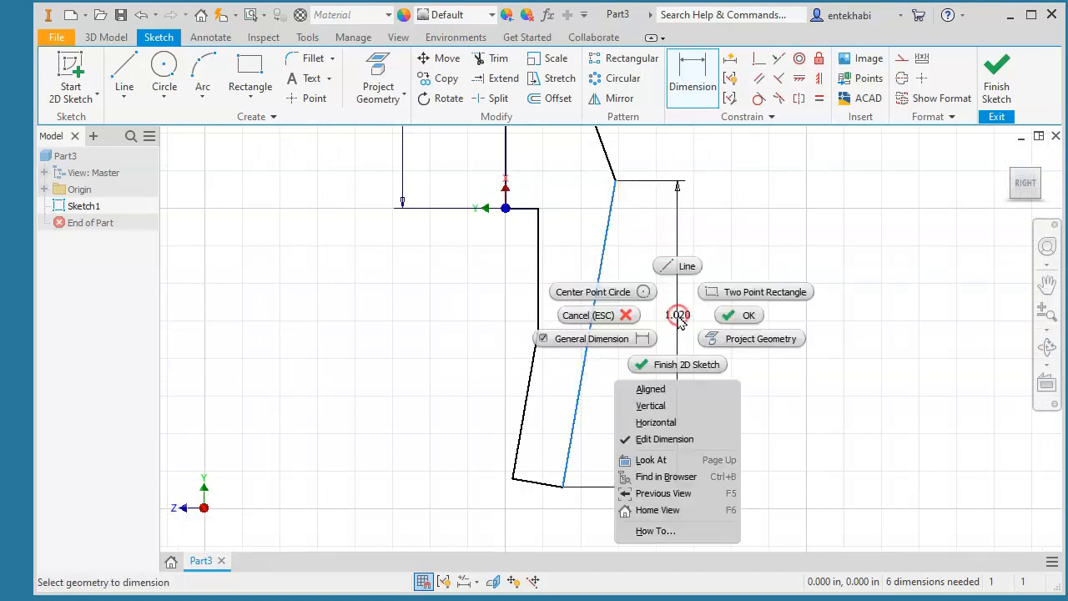
pyautogui.click(649, 390)
pyautogui.click(639, 318)
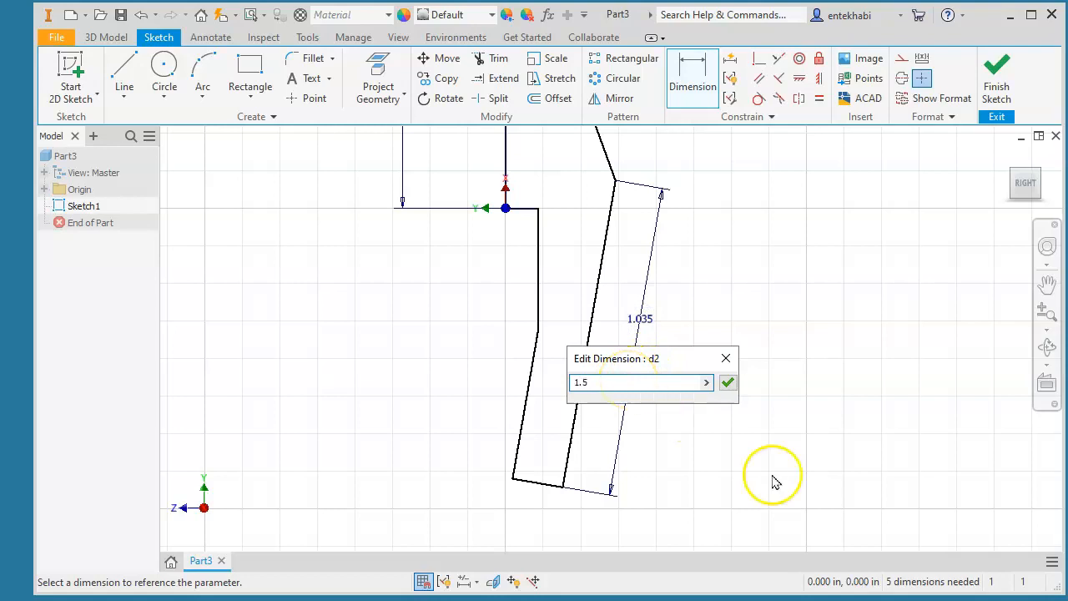
# - Set the slanted leg to 1.500 and add an aligned .35 leg thickness dimension
pyautogui.click(729, 383)
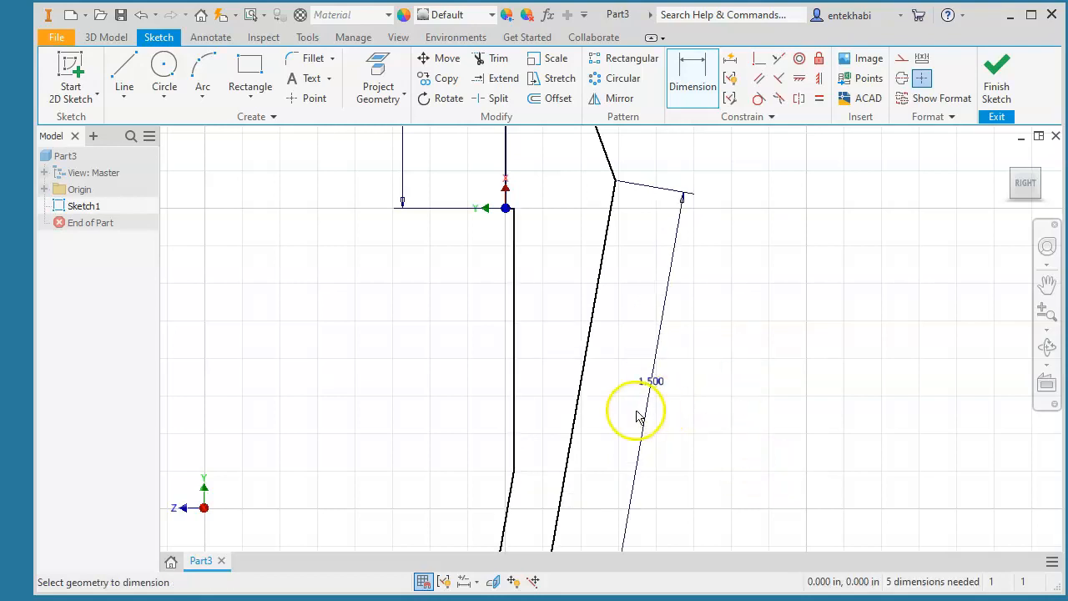
pyautogui.scroll(-2, 570, 409)
pyautogui.moveTo(566, 409); pyautogui.dragTo(551, 310, button='middle')
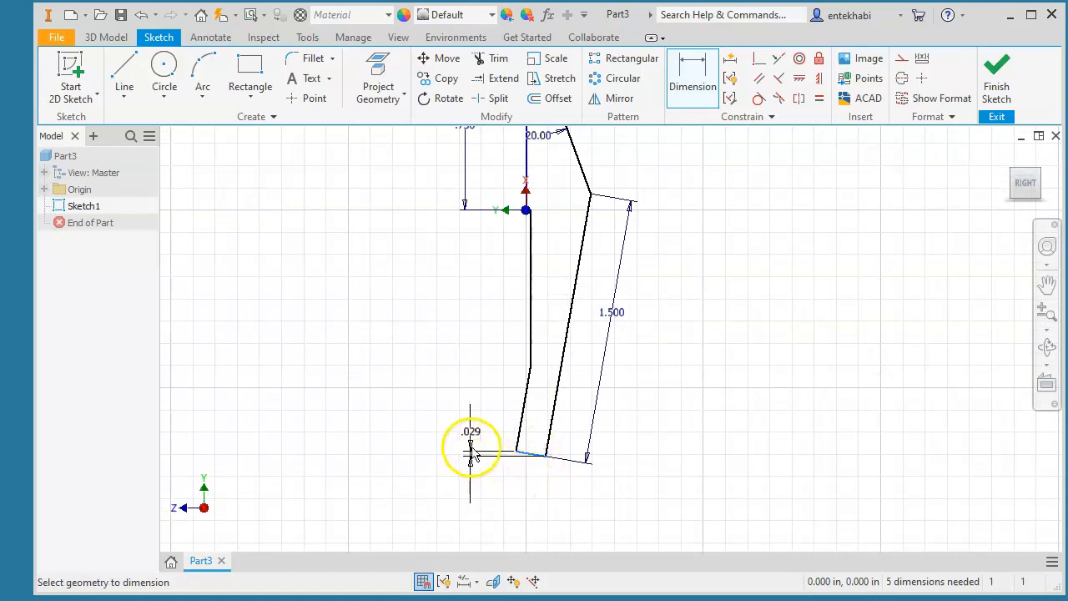
pyautogui.rightClick(537, 489)
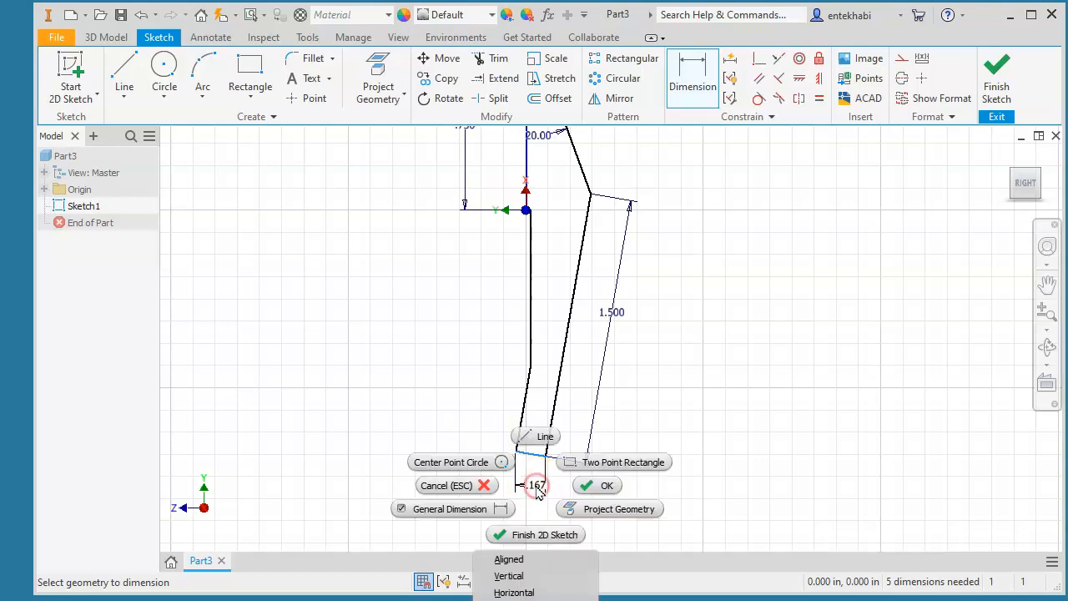
pyautogui.click(507, 557)
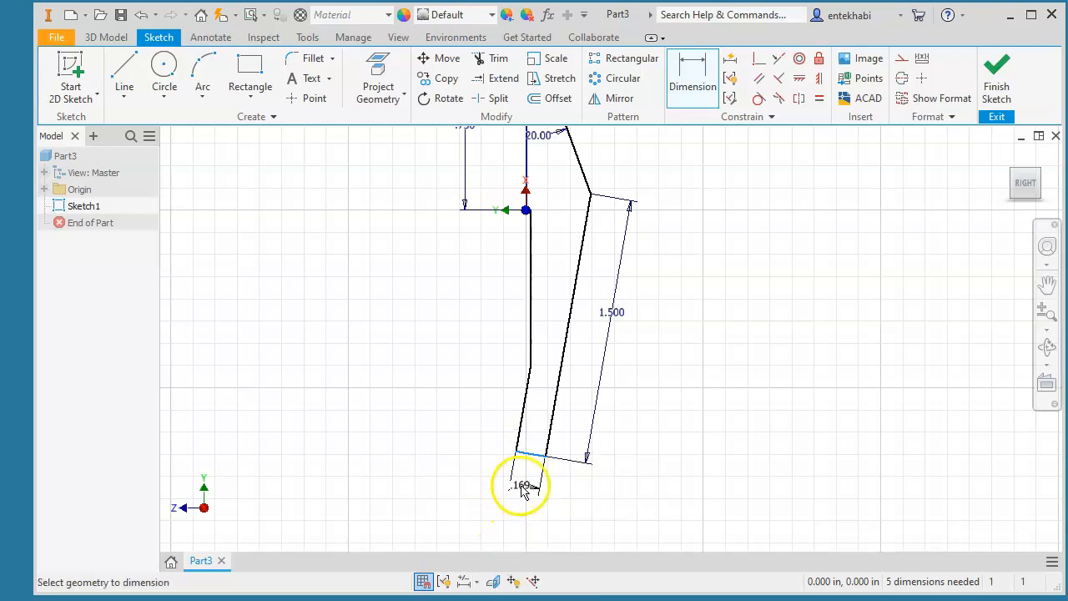
pyautogui.click(523, 489)
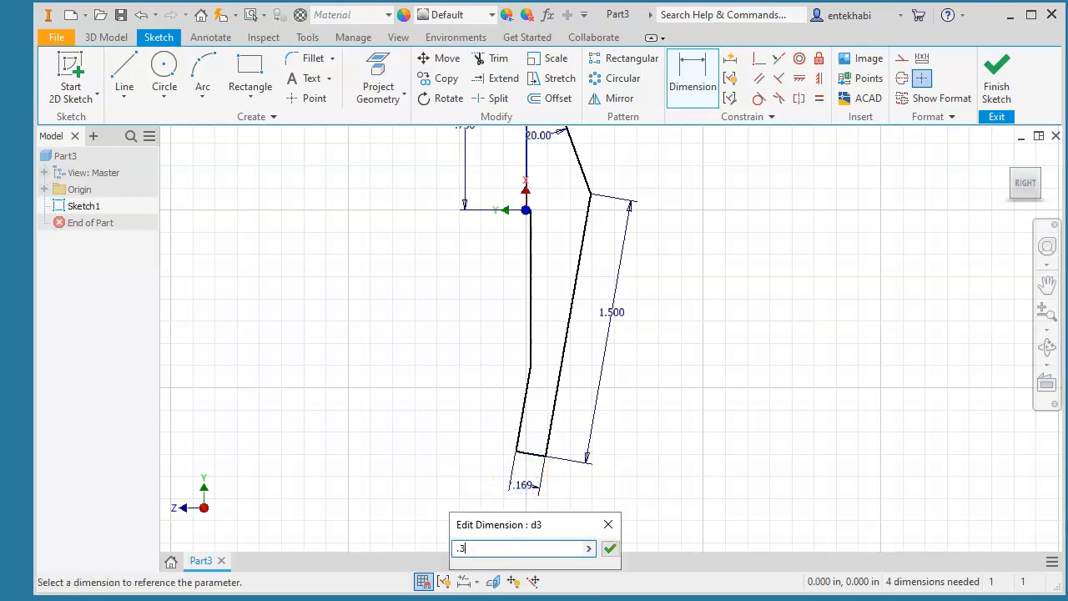
pyautogui.click(609, 548)
# - Dimension the step height on the left to .25
pyautogui.scroll(-2, 482, 392)
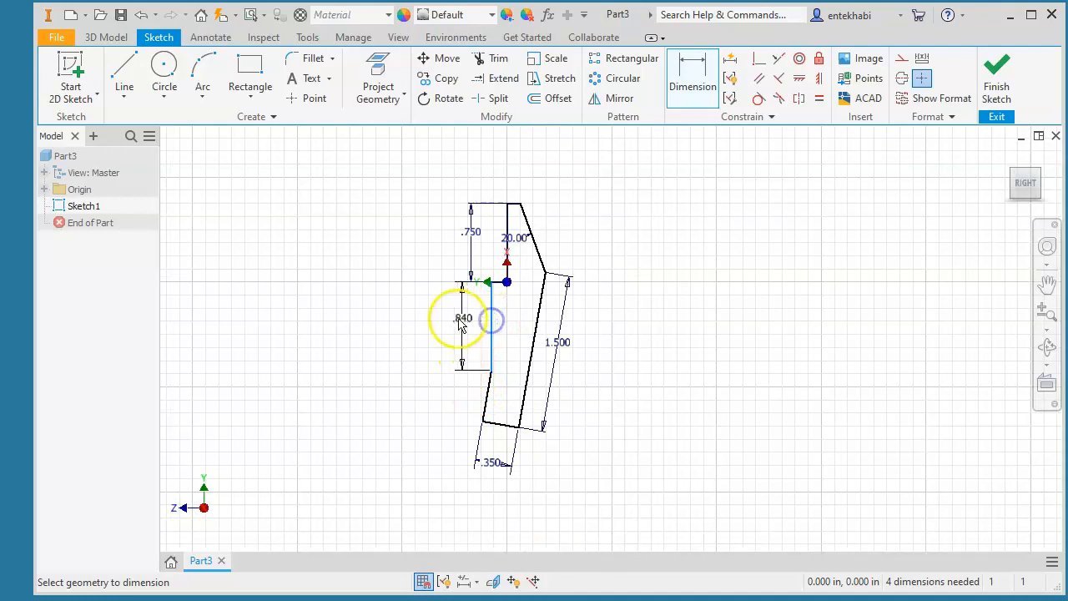
pyautogui.click(431, 317)
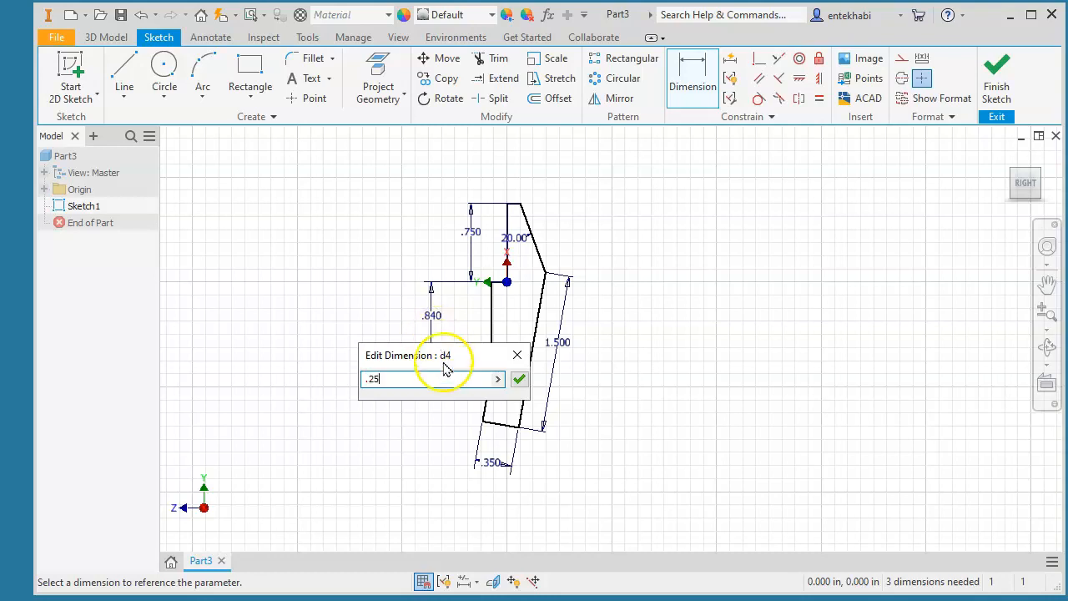
pyautogui.click(519, 381)
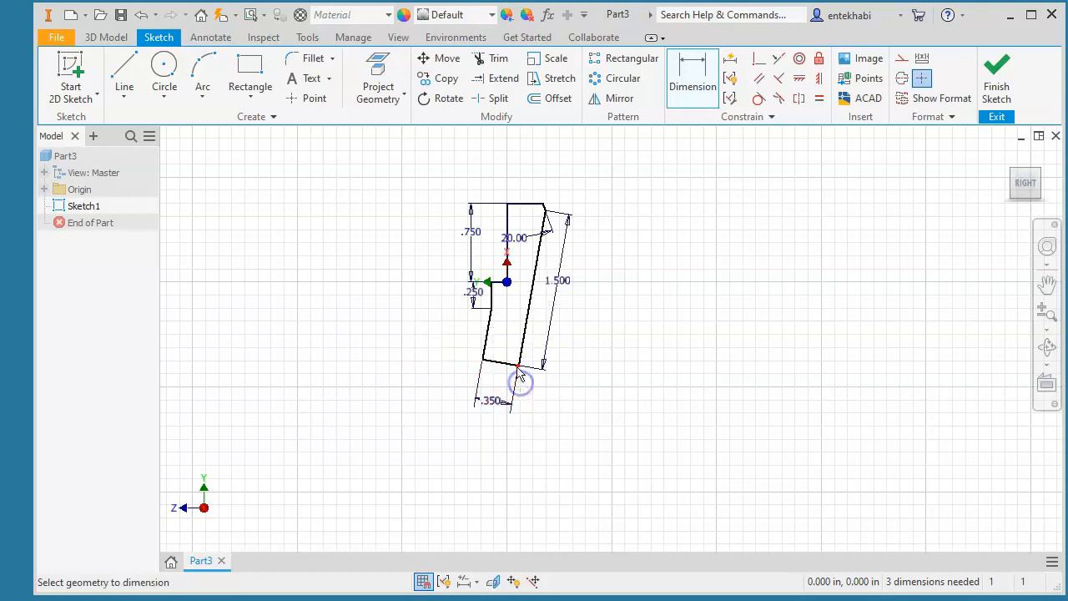
pyautogui.scroll(5, 492, 311)
pyautogui.scroll(-6, 491, 304)
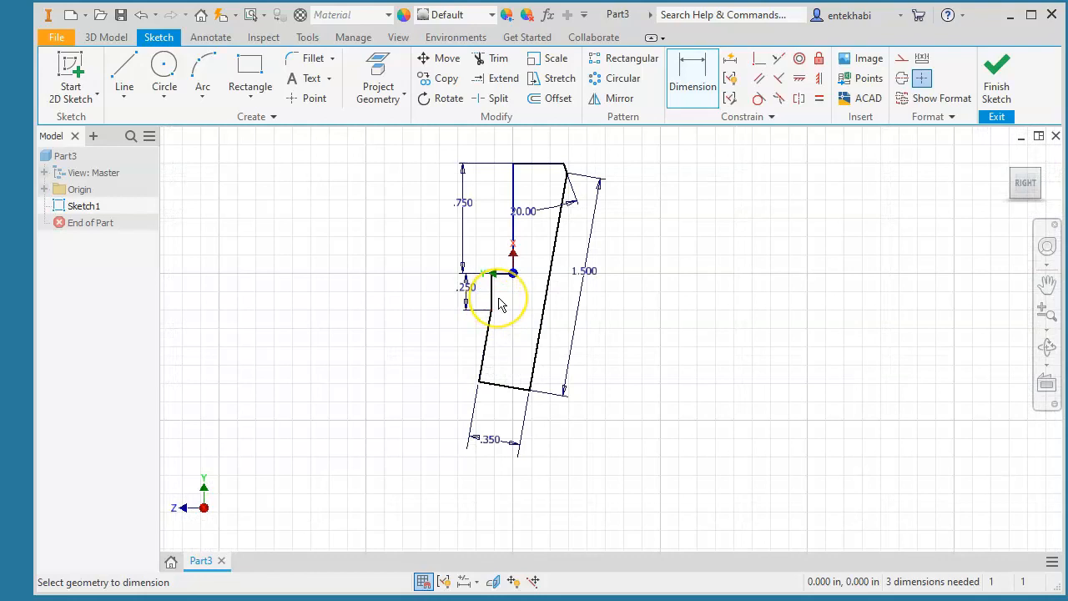
pyautogui.moveTo(499, 303); pyautogui.dragTo(518, 414, button='middle')
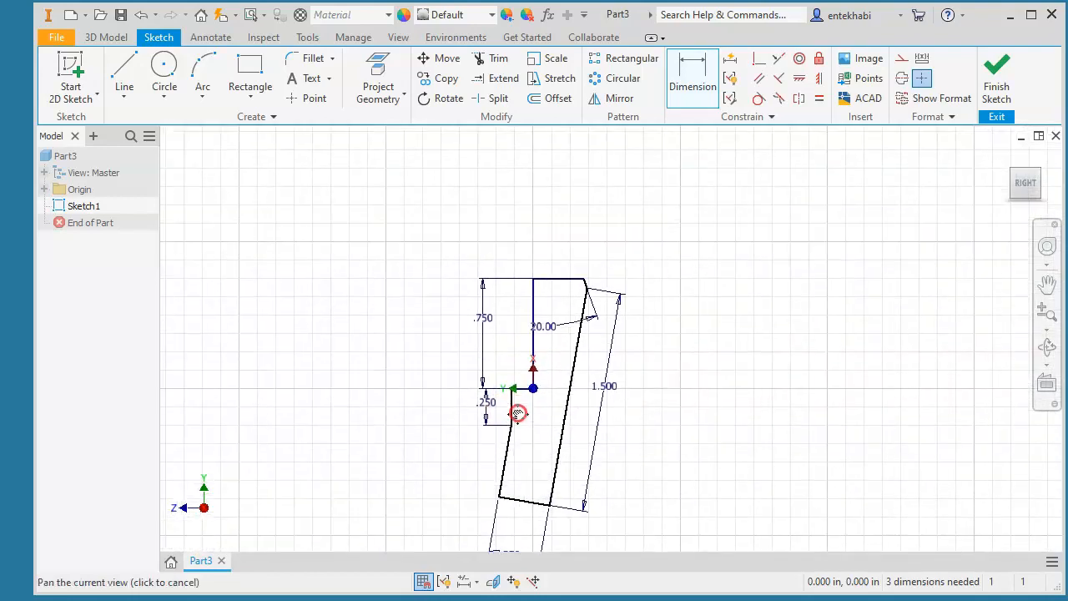
pyautogui.press('Escape')
# - Drag the outer bend corner down and constrain it vertically to the origin
pyautogui.scroll(3, 554, 314)
pyautogui.scroll(-4, 557, 316)
pyautogui.scroll(-3, 558, 318)
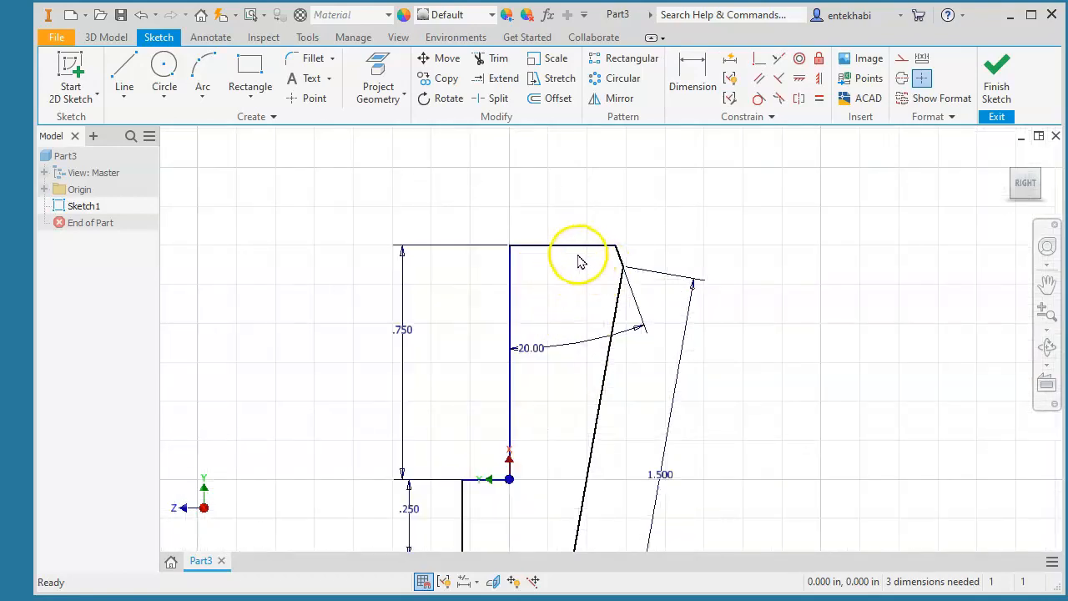
pyautogui.moveTo(623, 266)
pyautogui.mouseDown()
pyautogui.moveTo(634, 400)
pyautogui.moveTo(625, 461)
pyautogui.moveTo(608, 437)
pyautogui.moveTo(615, 465)
pyautogui.moveTo(624, 459)
pyautogui.mouseUp()
pyautogui.moveTo(572, 474); pyautogui.dragTo(554, 291, button='middle')
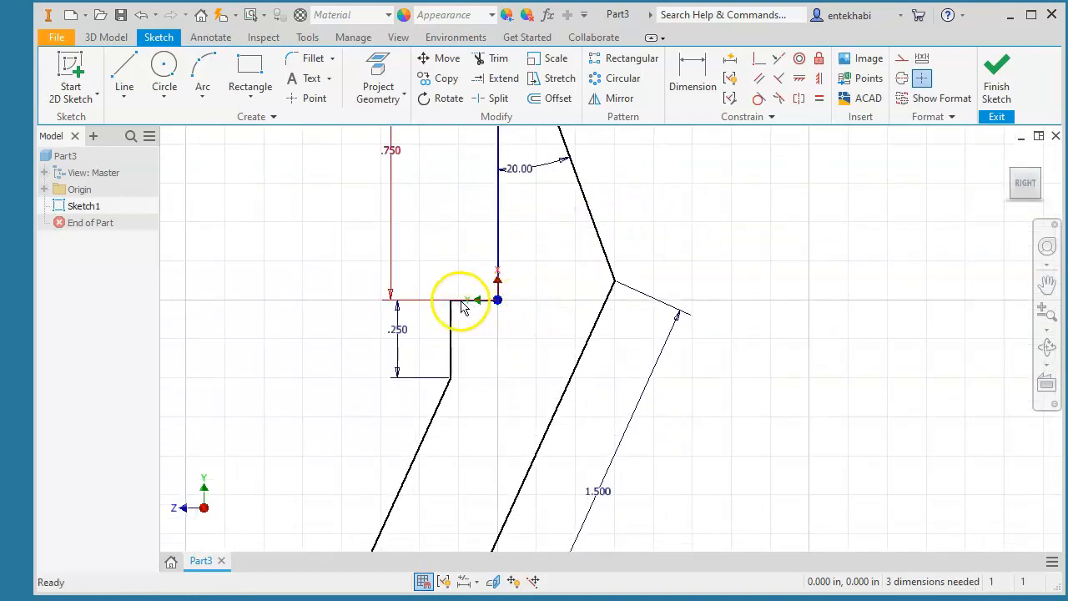
pyautogui.click(820, 80)
pyautogui.click(614, 284)
pyautogui.click(497, 301)
pyautogui.moveTo(521, 329)
pyautogui.mouseDown(button='middle')
pyautogui.moveTo(550, 419)
pyautogui.moveTo(561, 388)
pyautogui.mouseUp(button='middle')
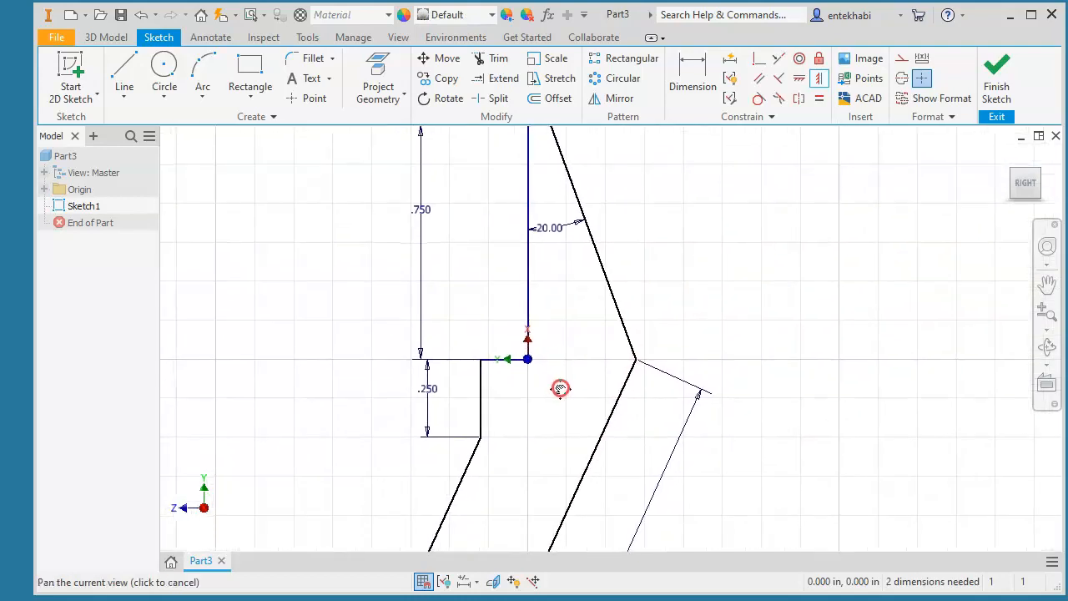
# - Dimension the short notch line beside the origin to .12 wide
pyautogui.click(684, 91)
pyautogui.click(503, 357)
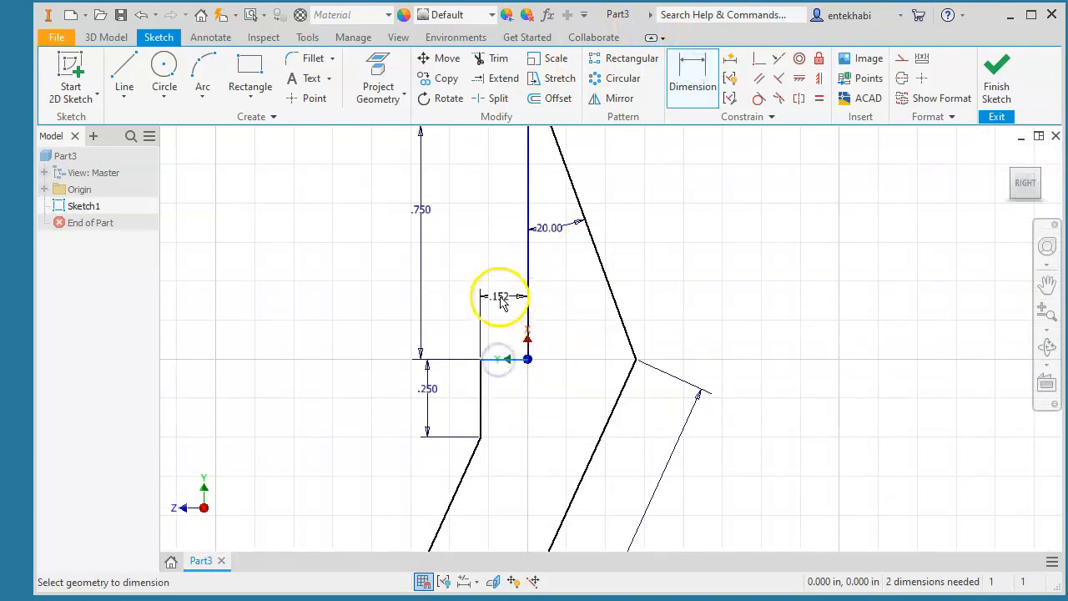
pyautogui.click(506, 307)
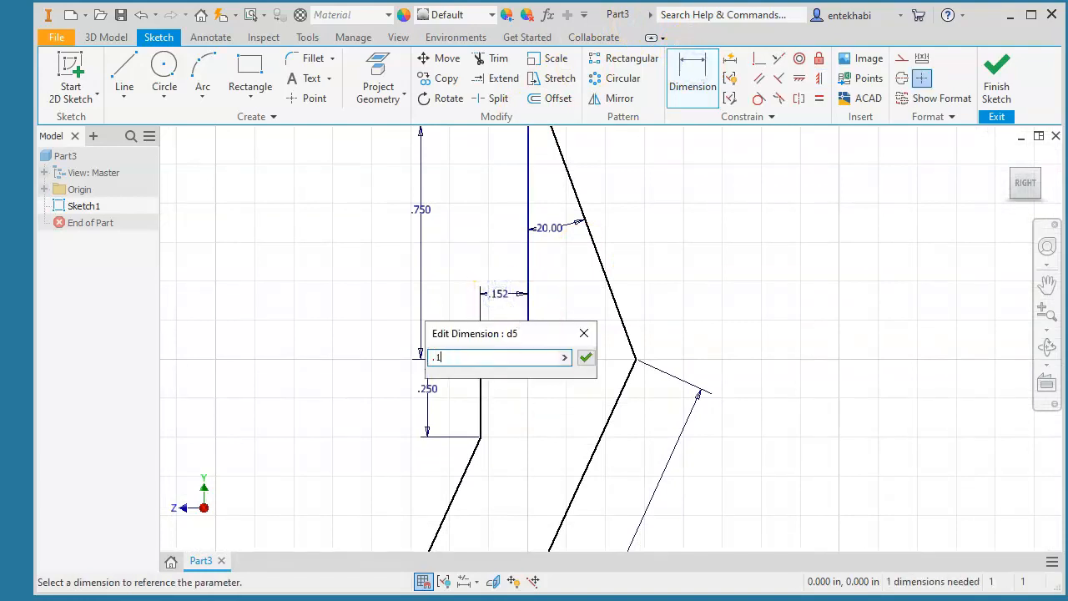
pyautogui.click(591, 358)
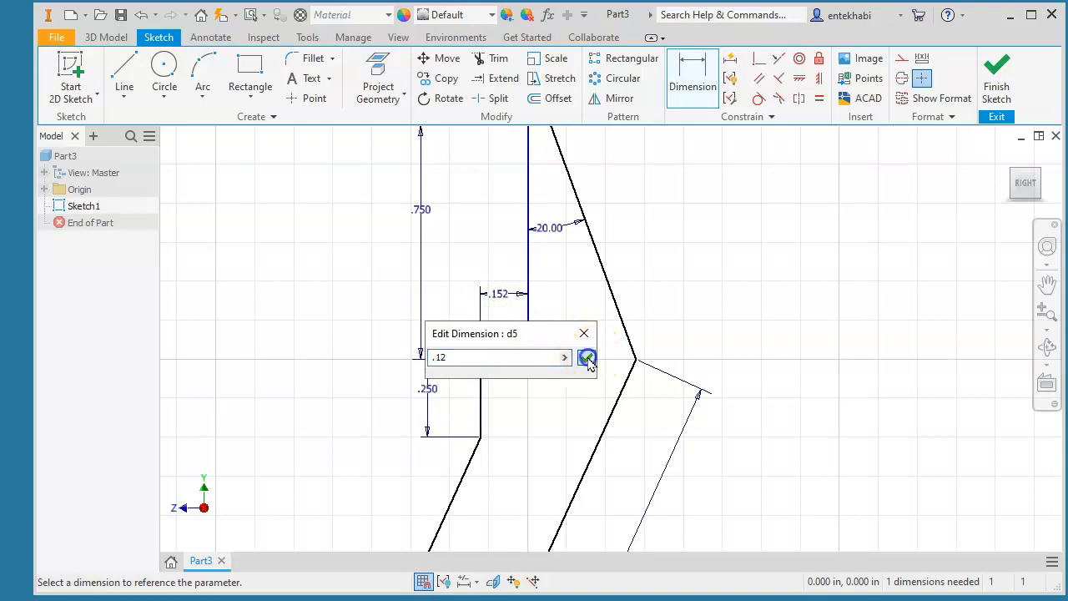
pyautogui.scroll(3, 559, 369)
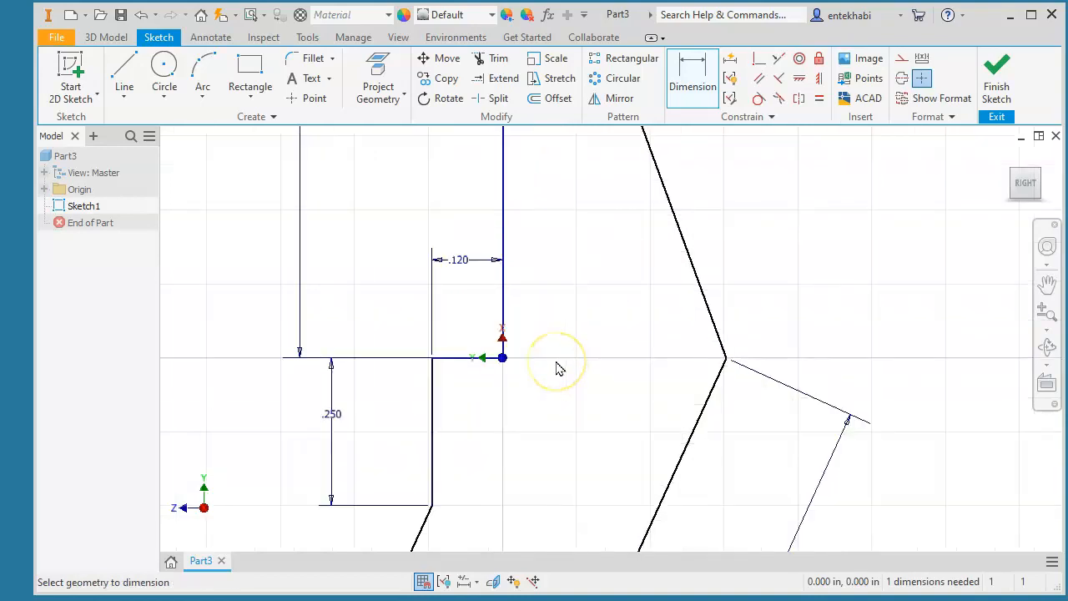
pyautogui.scroll(-4, 559, 369)
pyautogui.moveTo(548, 386); pyautogui.dragTo(559, 278, button='middle')
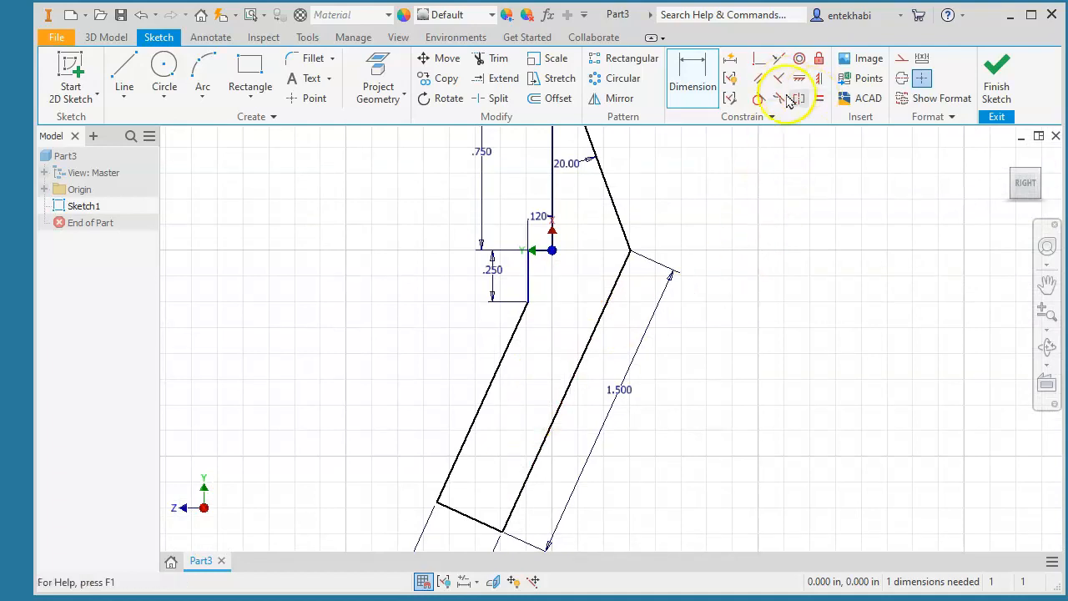
# - Try a Parallel constraint on the slanted edges and dismiss the already-exists warning
pyautogui.click(760, 81)
pyautogui.click(568, 393)
pyautogui.click(498, 385)
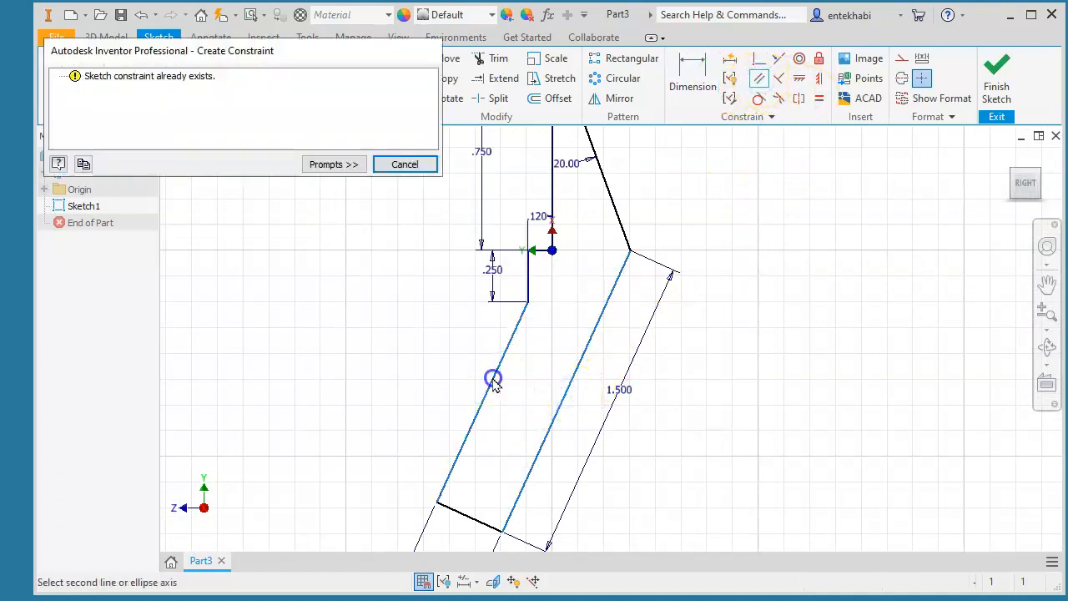
pyautogui.click(387, 166)
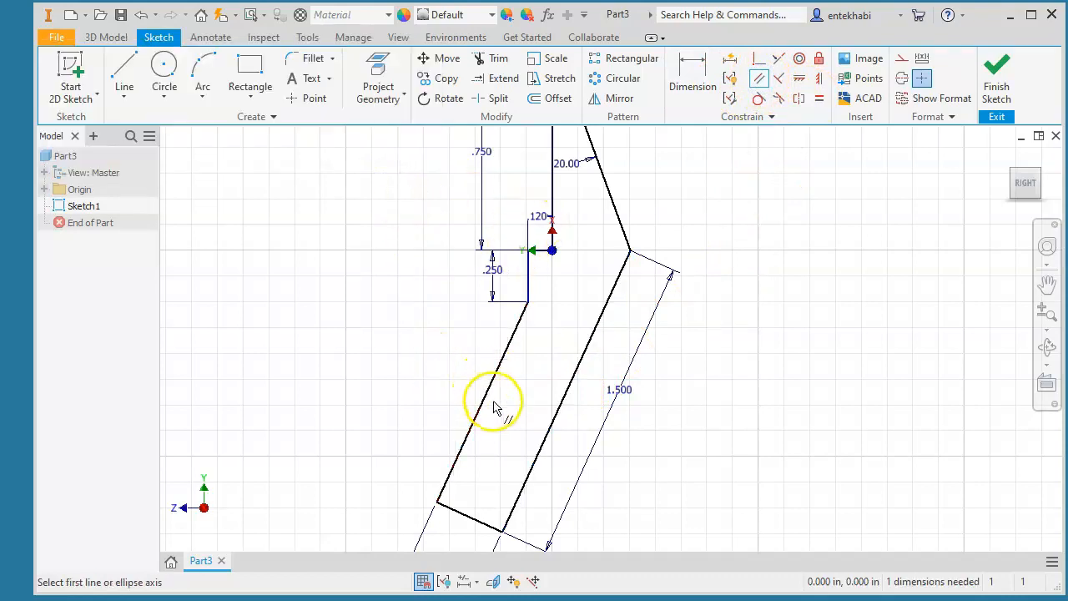
pyautogui.scroll(3, 494, 407)
pyautogui.scroll(-3, 493, 407)
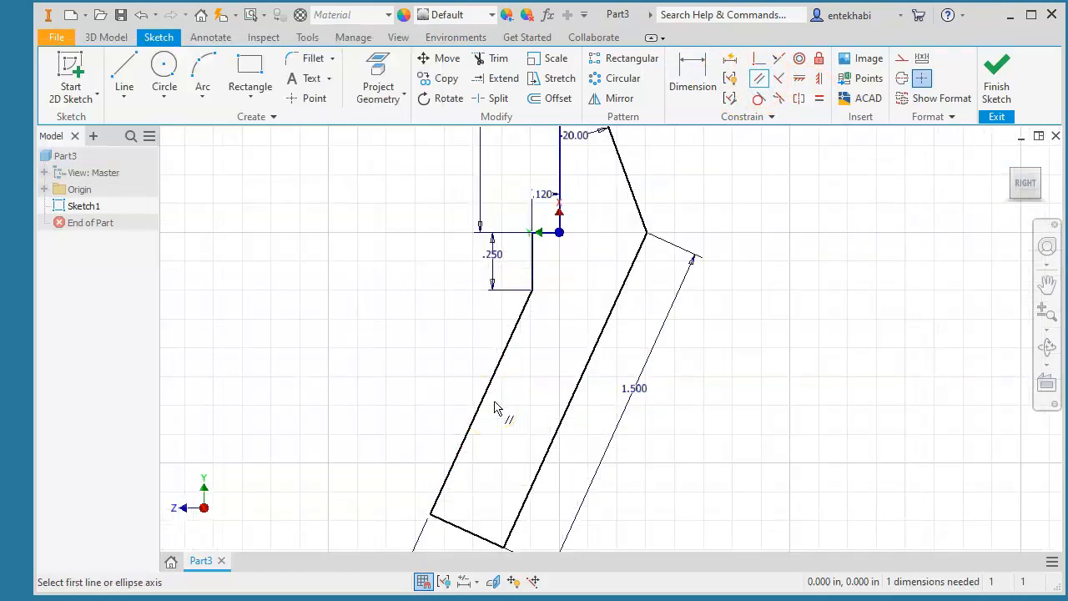
# - Add a 150° angle dimension between the short vertical edge and the lower-left slanted leg
pyautogui.click(680, 83)
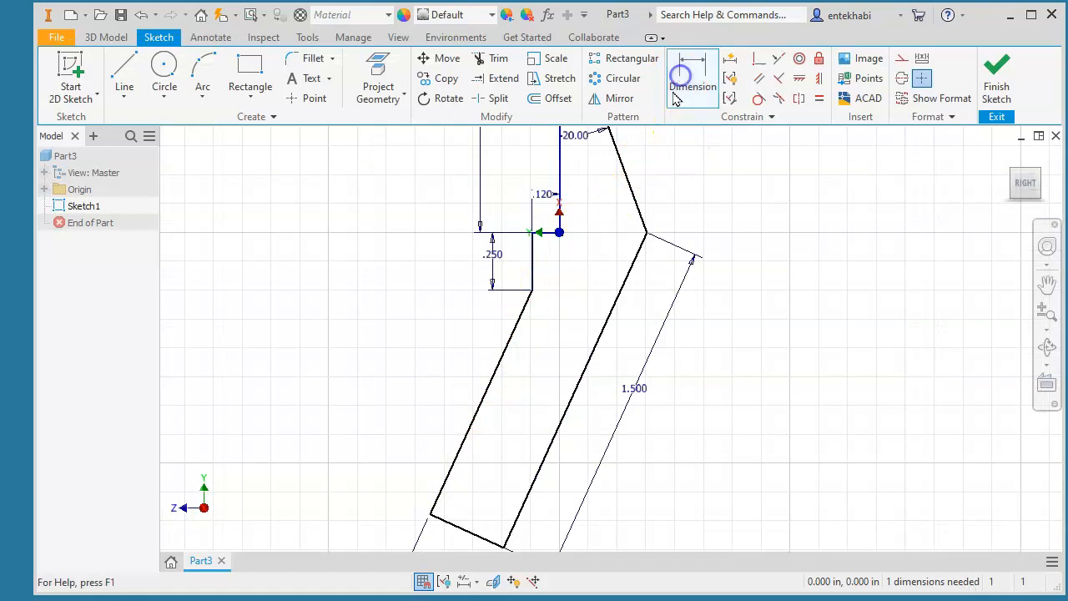
pyautogui.click(532, 269)
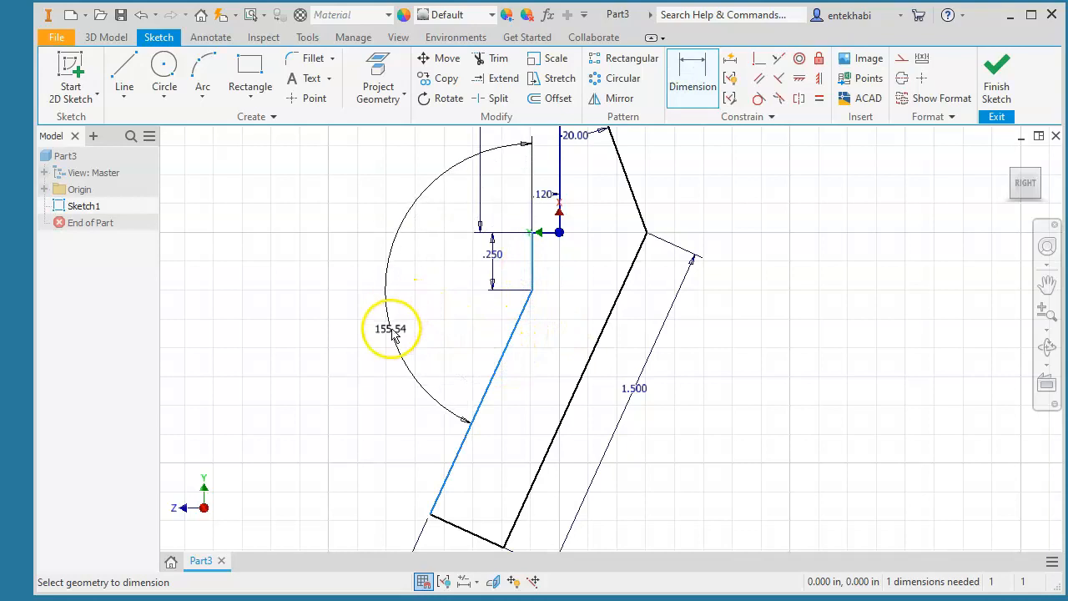
pyautogui.click(392, 320)
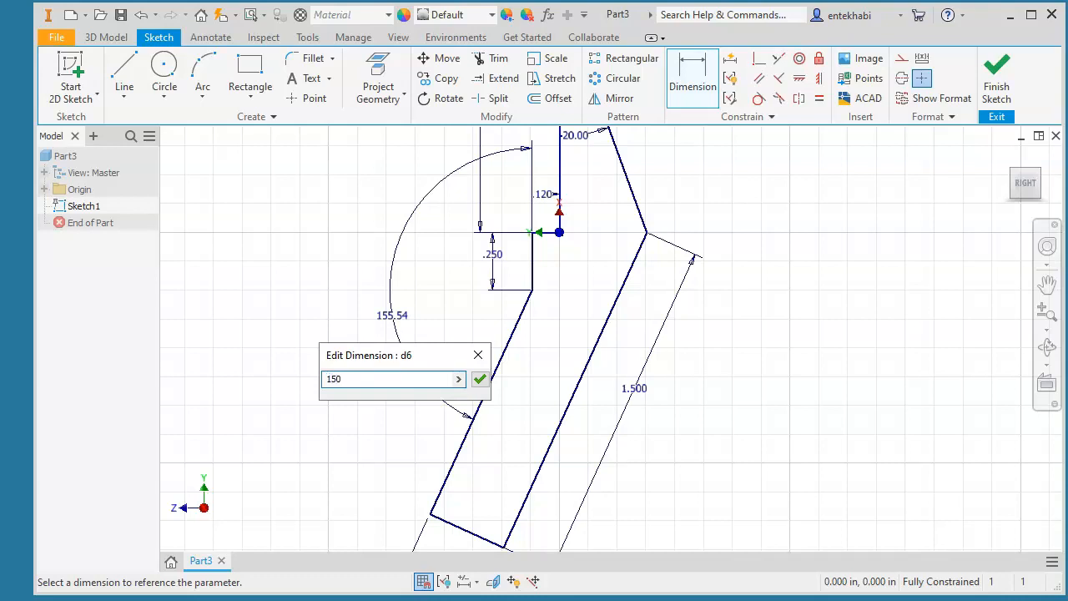
pyautogui.click(479, 381)
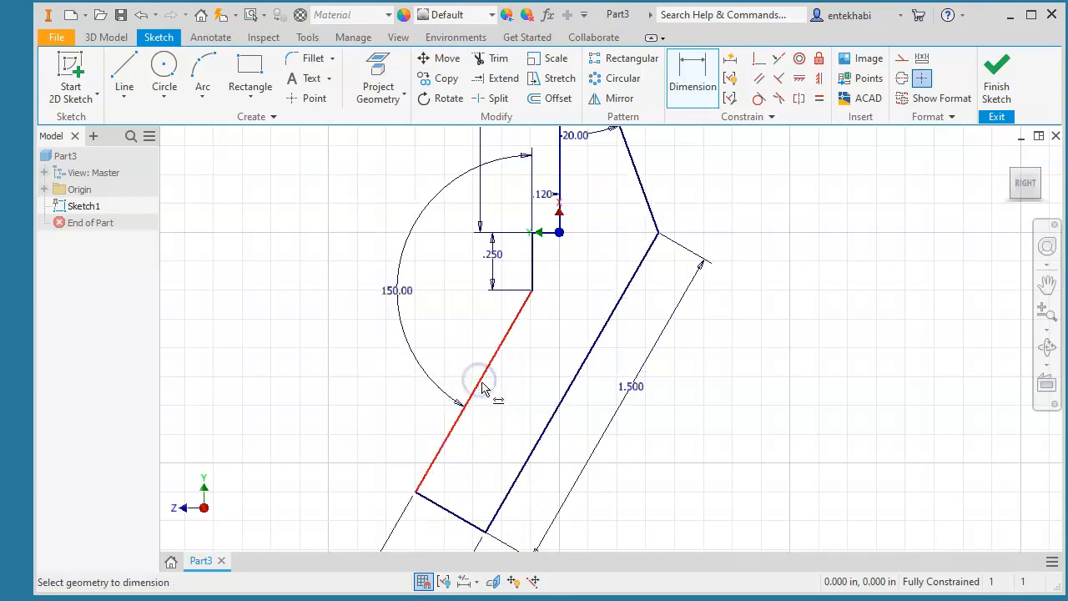
pyautogui.scroll(2, 493, 392)
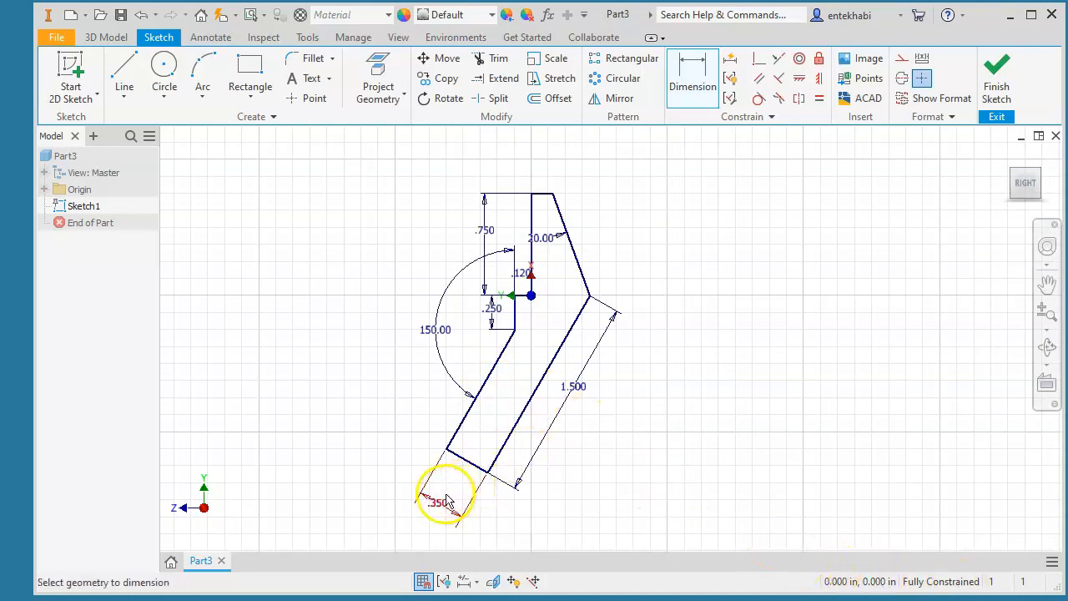
pyautogui.scroll(2, 500, 338)
pyautogui.scroll(-2, 501, 338)
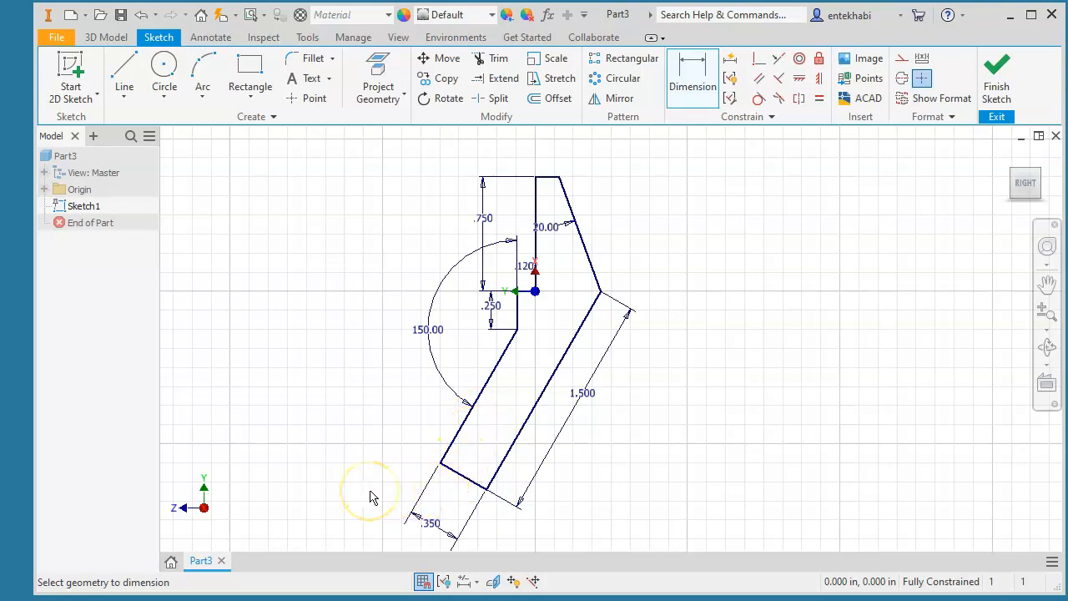
# - Finish the sketch and extrude the profile 2 in symmetrically into Extrusion1
pyautogui.click(997, 82)
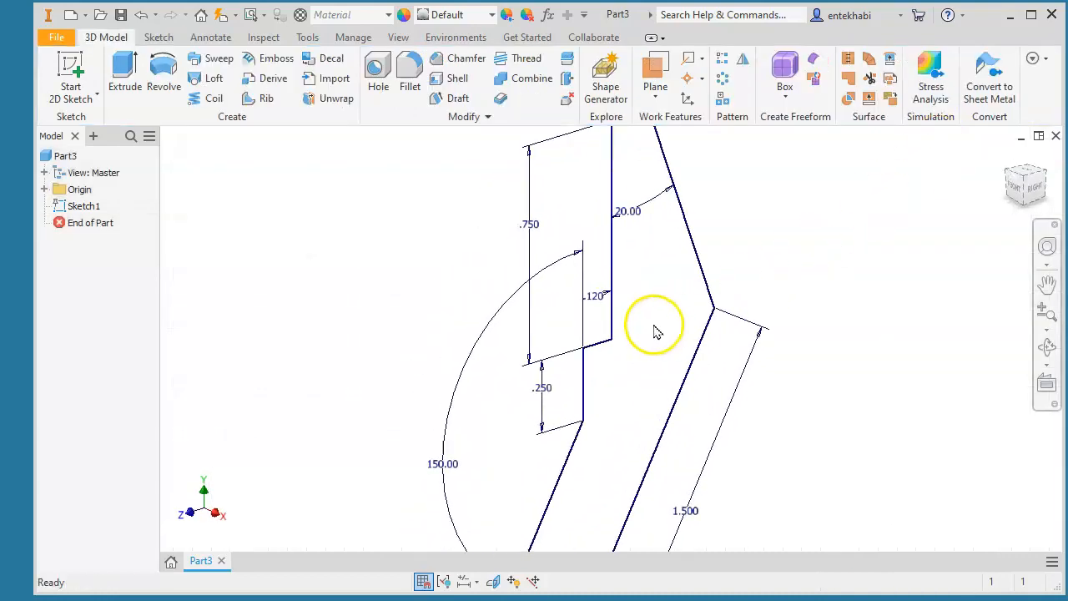
pyautogui.click(125, 77)
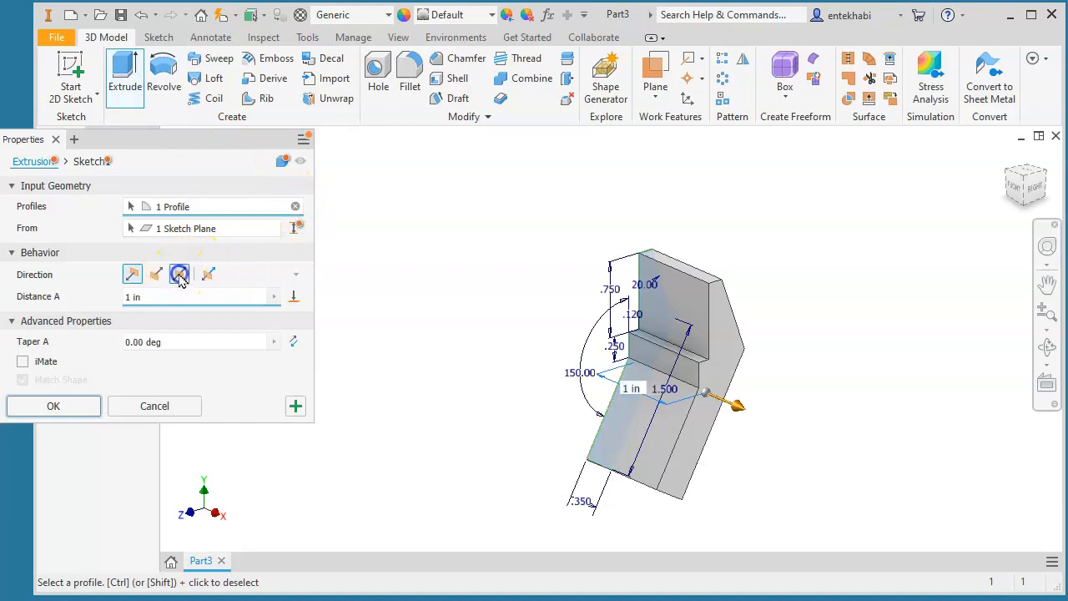
pyautogui.click(179, 273)
pyautogui.click(138, 298)
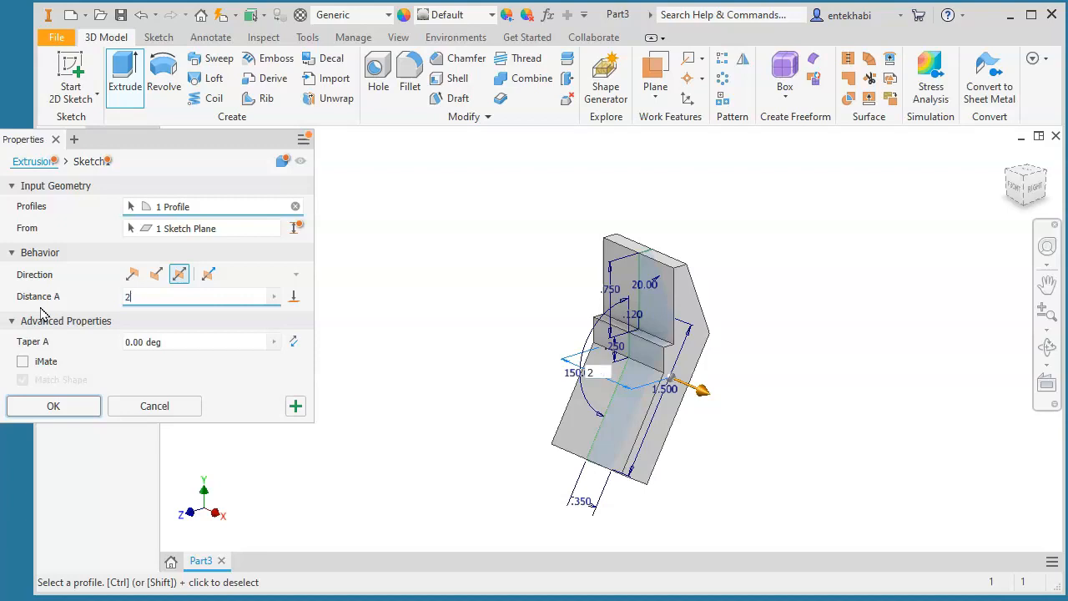
pyautogui.click(65, 408)
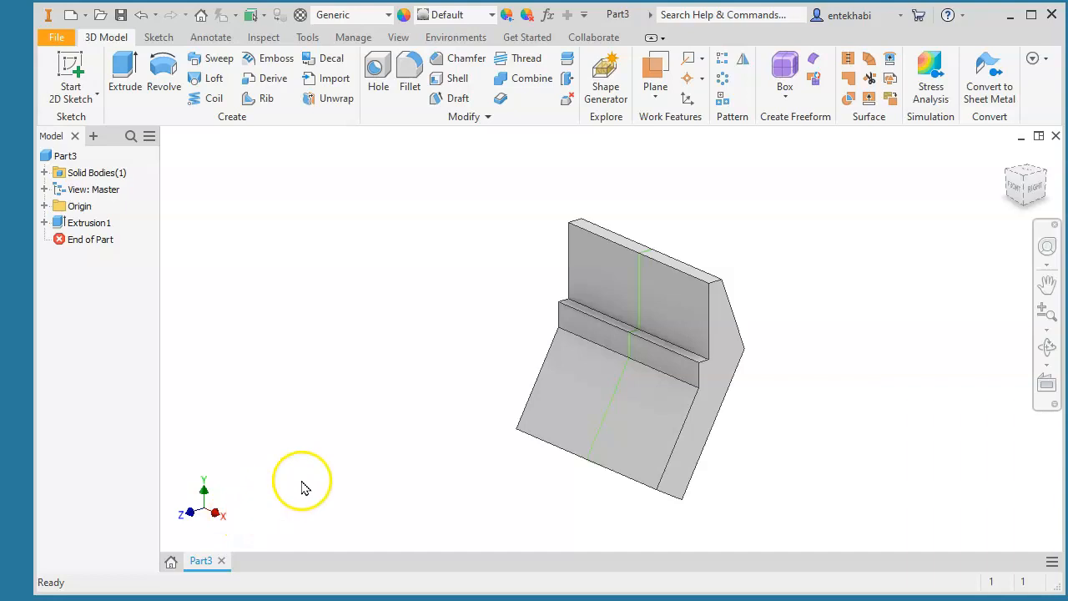
# - Start a sketch on the sloped flange face and draw a two-point rectangle at its right end
pyautogui.click(654, 420)
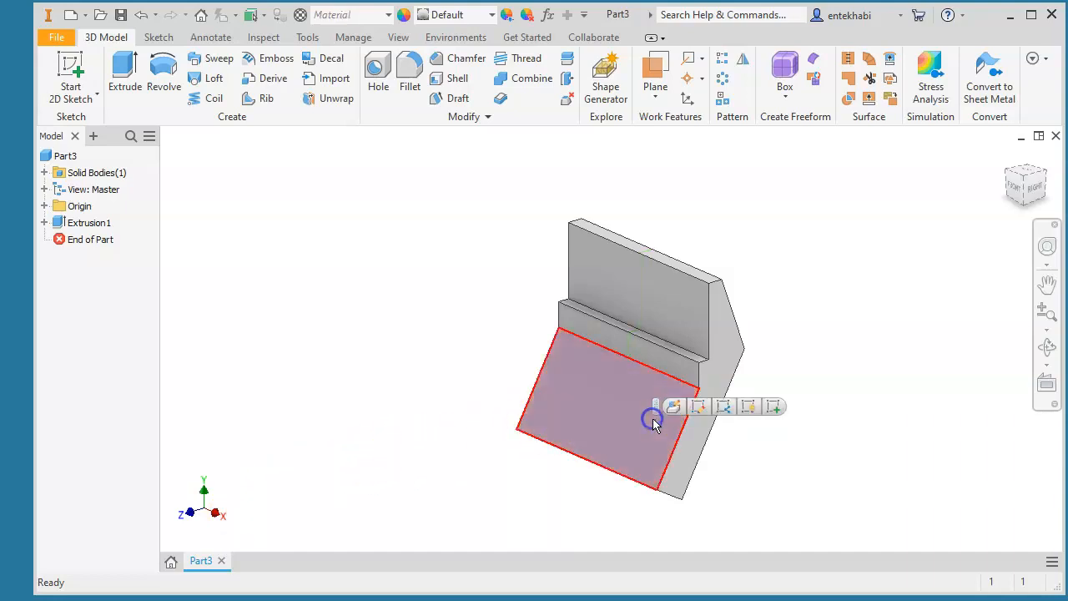
pyautogui.click(773, 409)
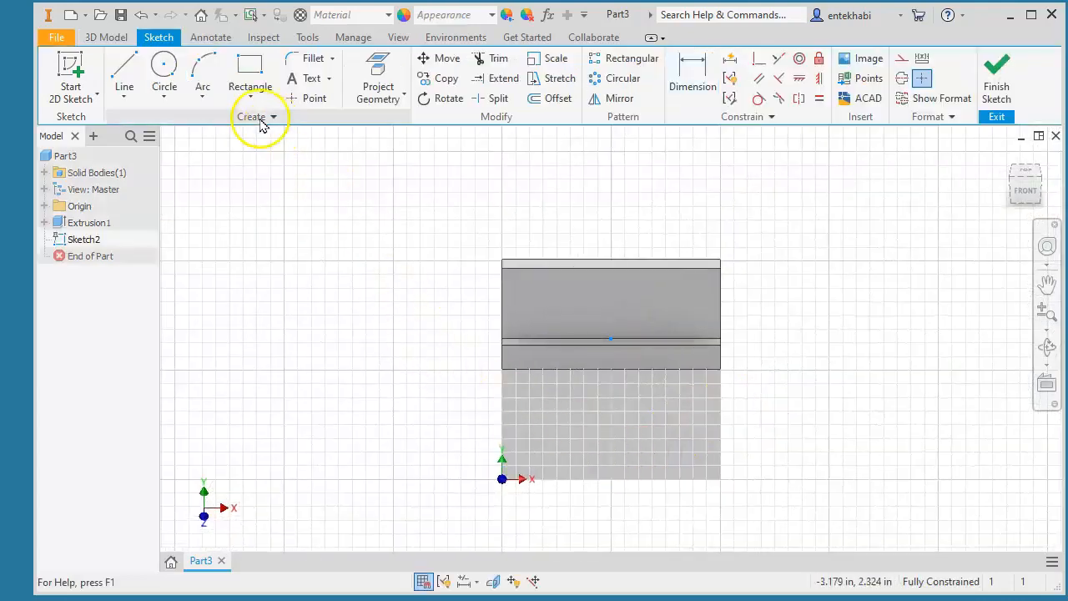
pyautogui.click(251, 99)
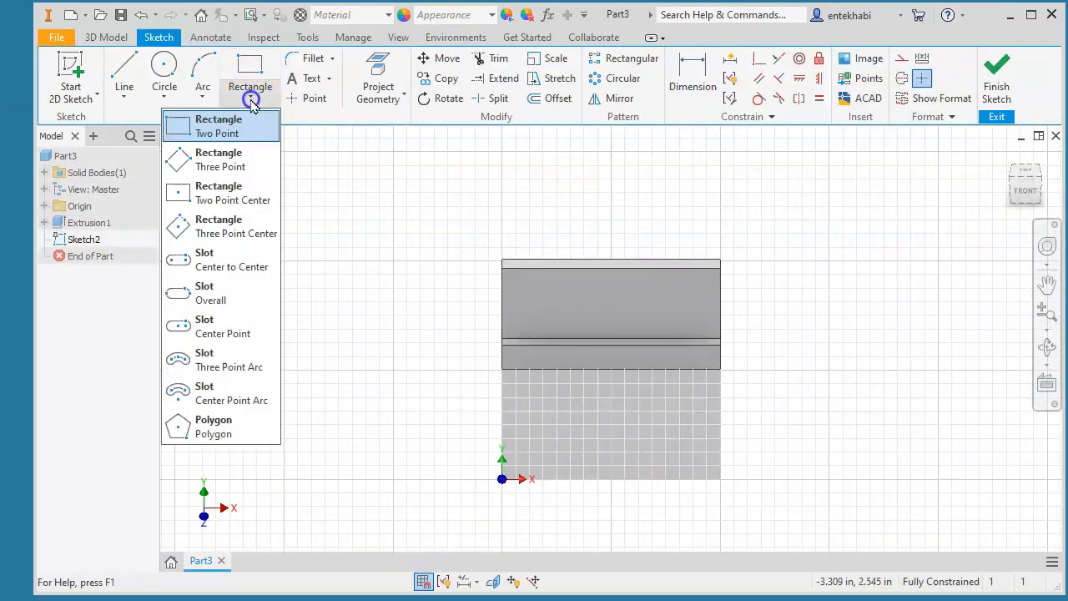
pyautogui.click(219, 126)
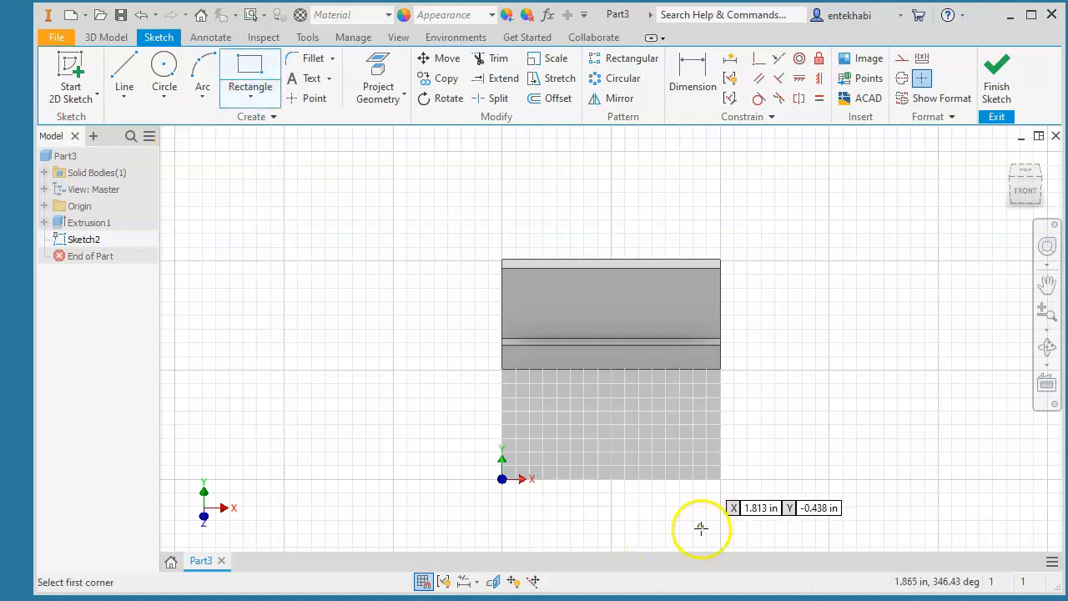
pyautogui.scroll(-2, 713, 495)
pyautogui.scroll(5, 714, 490)
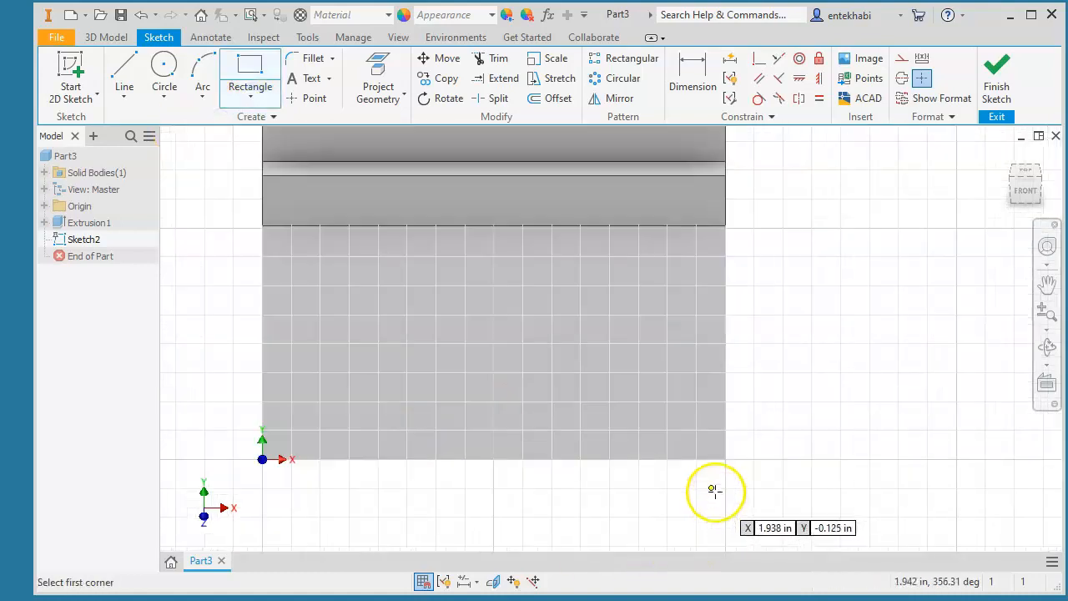
pyautogui.click(725, 458)
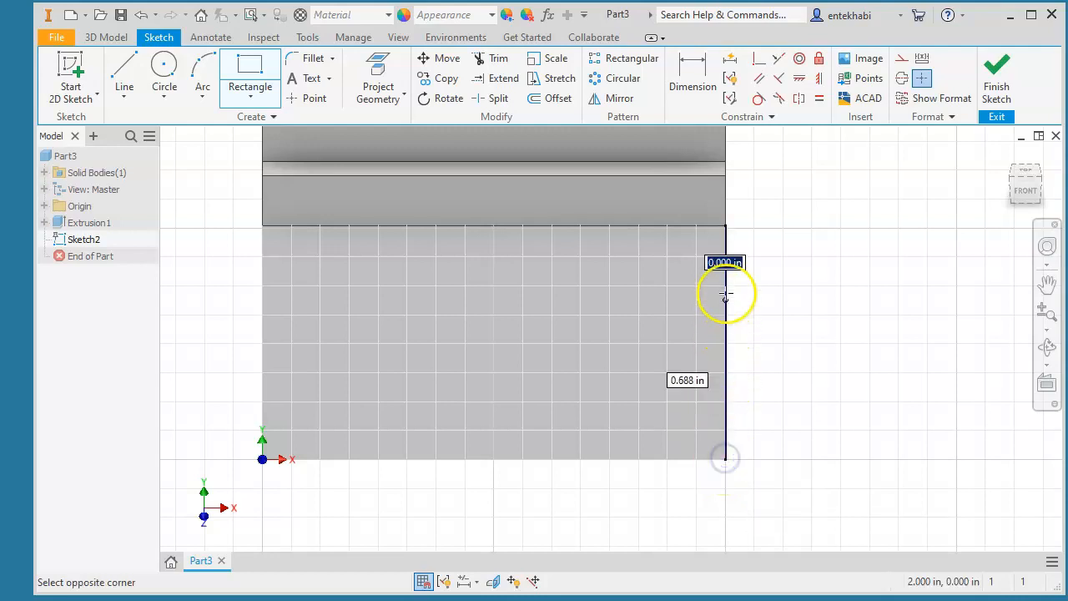
pyautogui.click(623, 226)
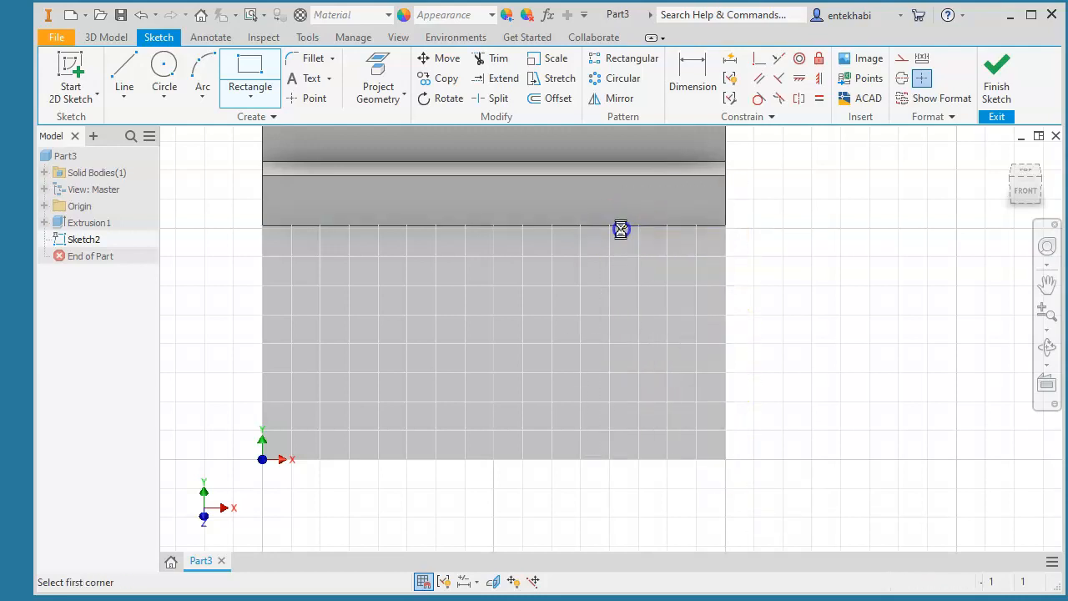
# - Dimension the rectangle's width to 0.500 and finish the sketch
pyautogui.click(689, 79)
pyautogui.click(726, 382)
pyautogui.click(626, 371)
pyautogui.click(674, 491)
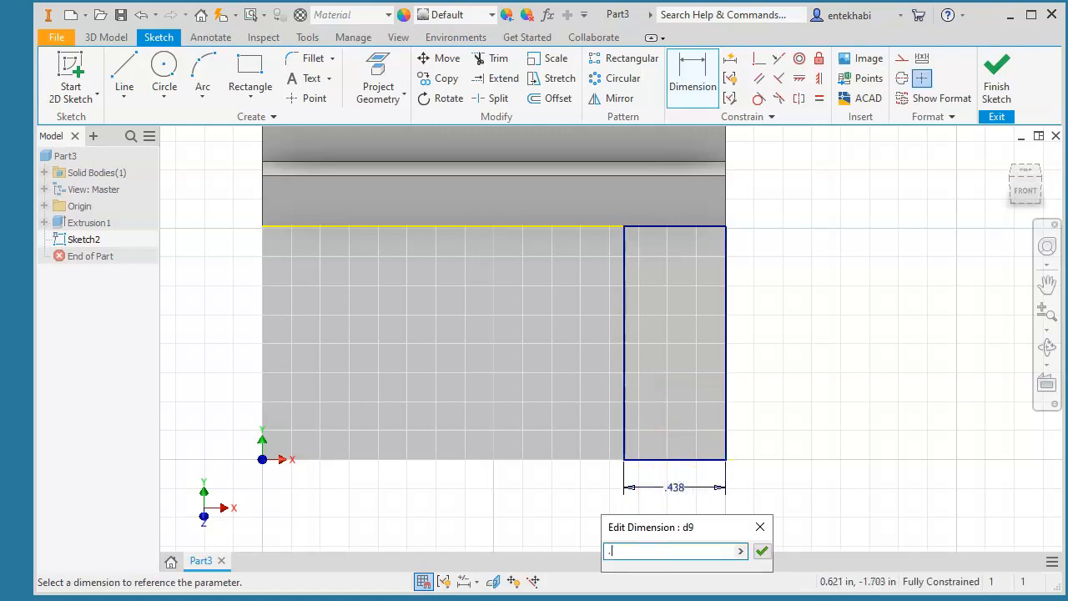
pyautogui.click(761, 551)
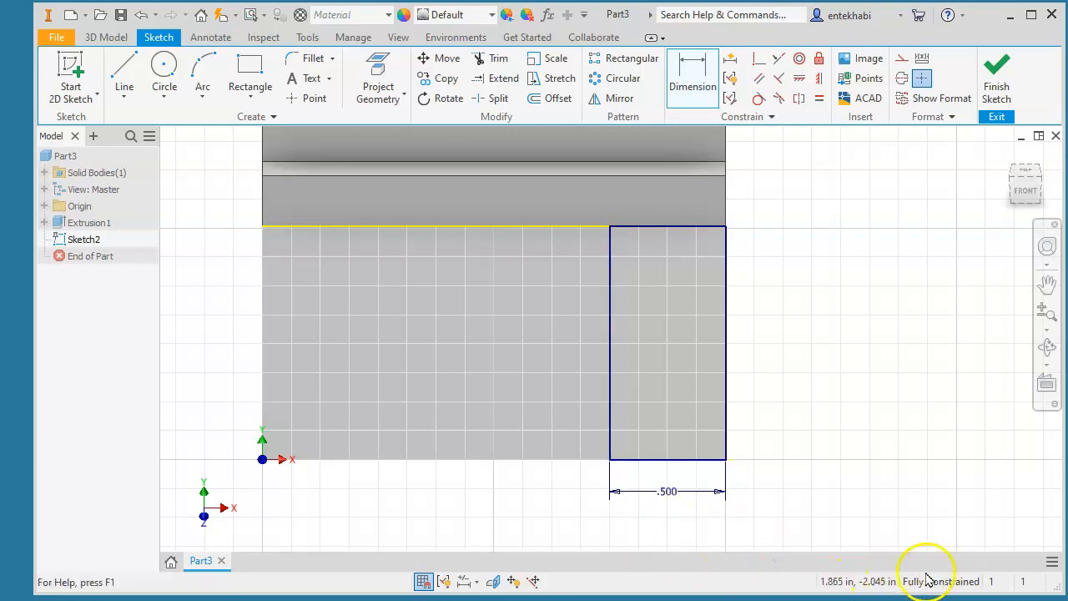
pyautogui.click(996, 77)
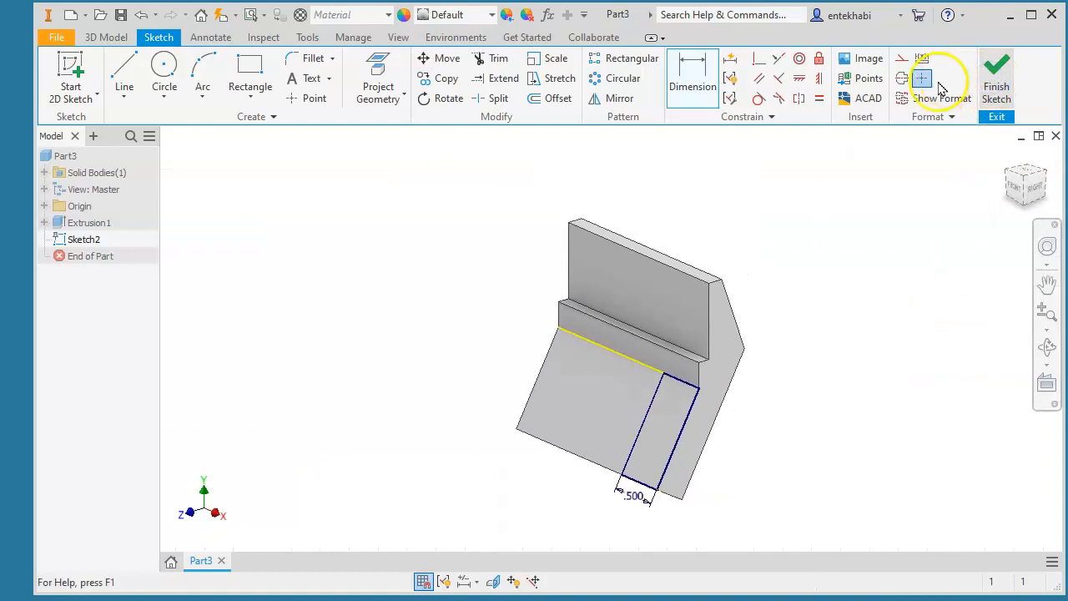
# - Extrude the rectangle as a 1.000 in cut in the flipped direction, creating Extrusion2
pyautogui.click(127, 78)
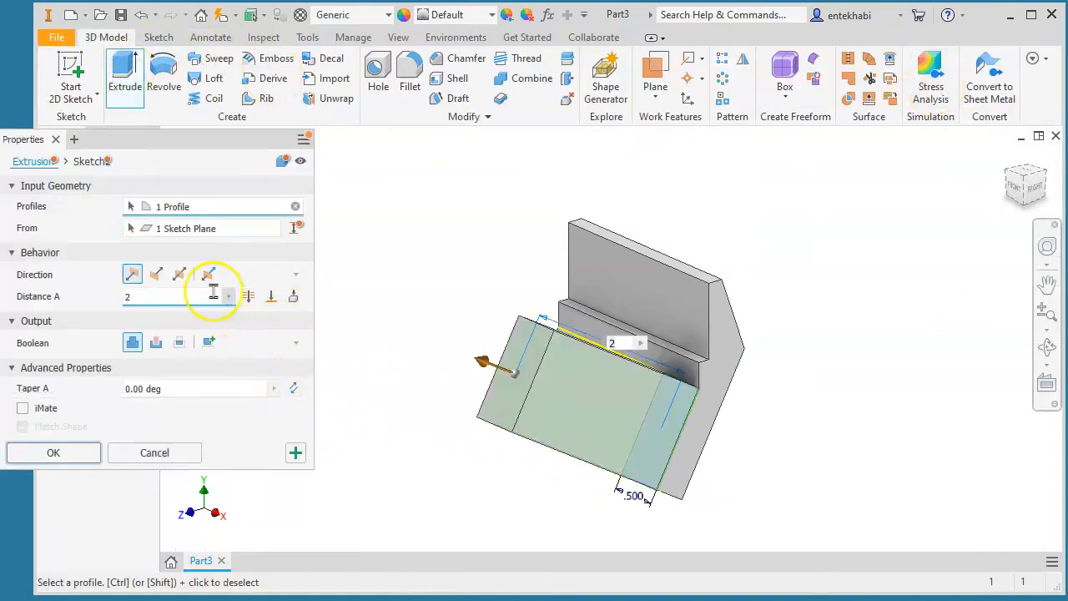
pyautogui.click(156, 275)
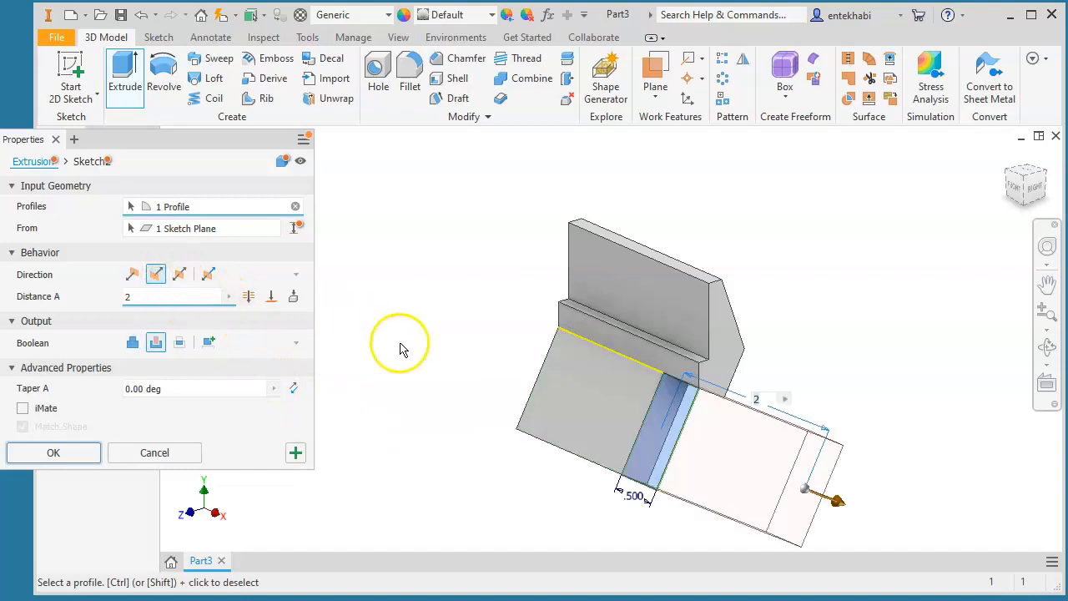
pyautogui.click(249, 296)
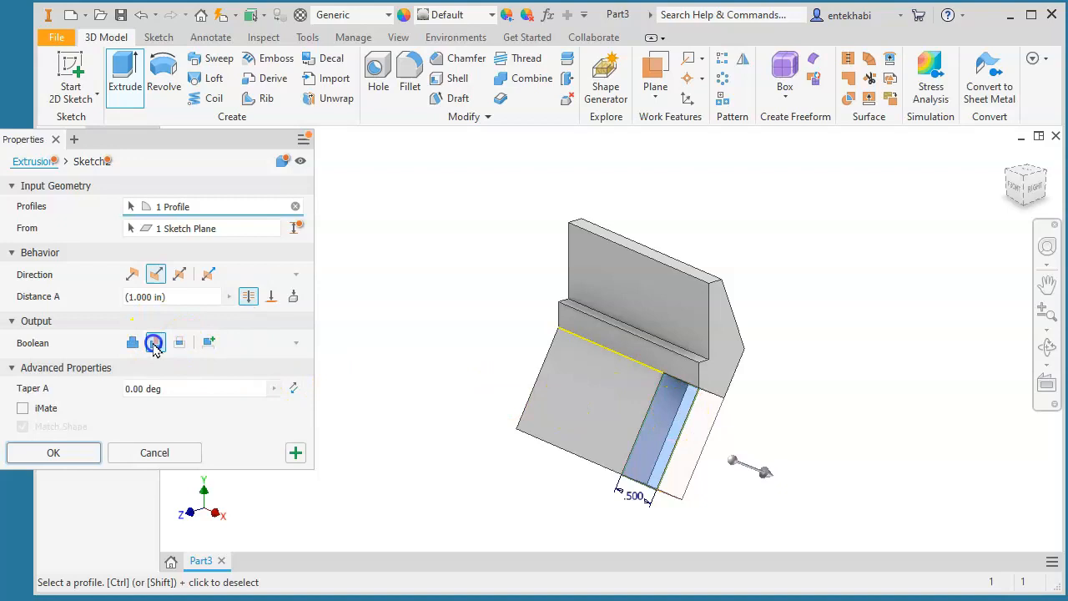
pyautogui.click(62, 453)
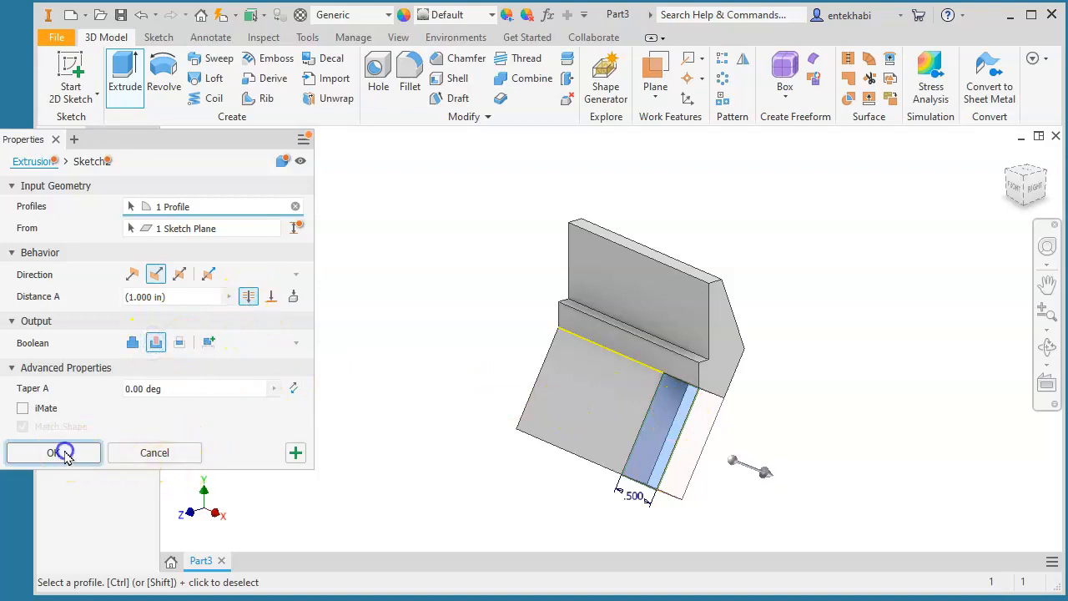
pyautogui.scroll(3, 551, 401)
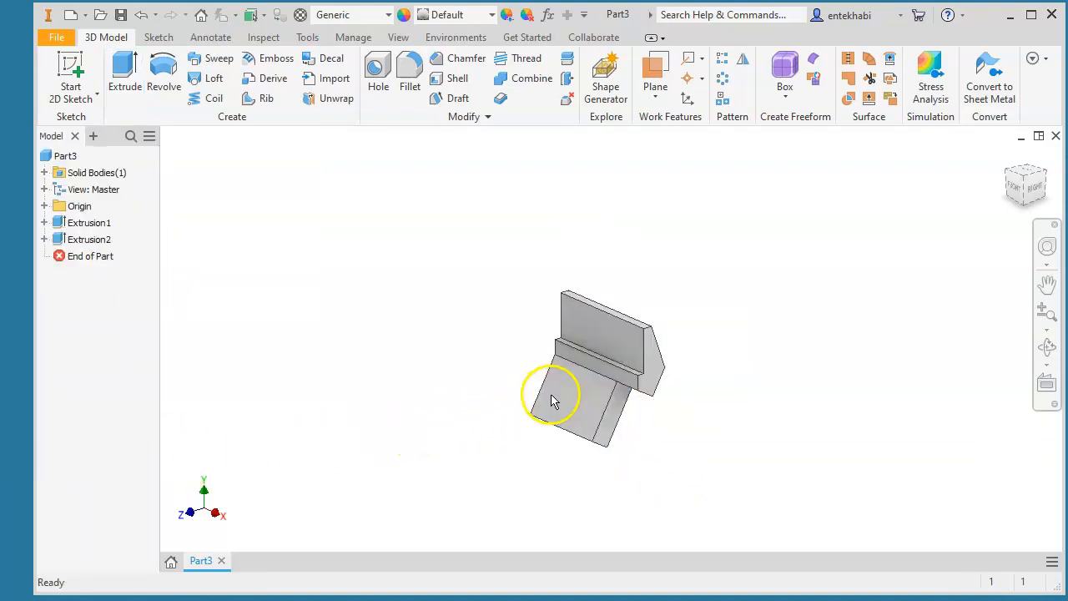
pyautogui.scroll(-5, 550, 399)
pyautogui.scroll(2, 549, 398)
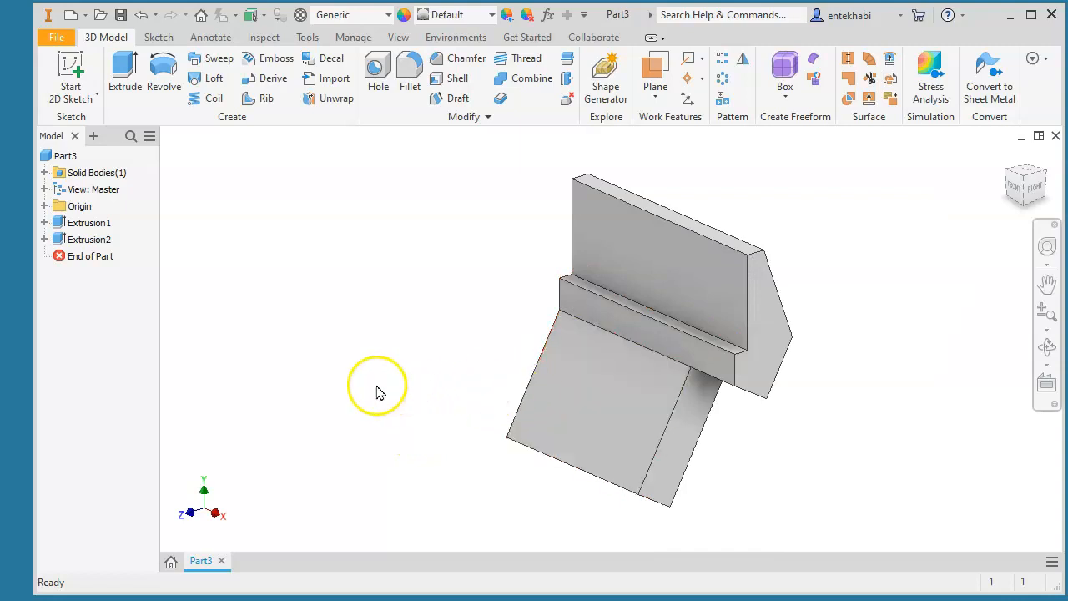
# - Start a new 2D sketch on the back face of the bracket's upright
pyautogui.click(679, 264)
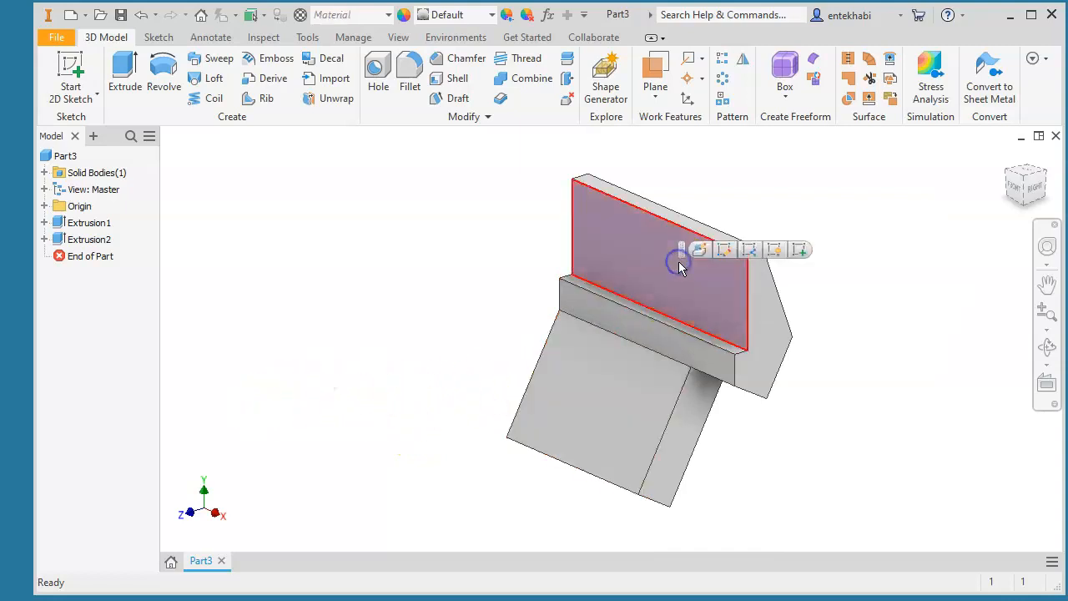
pyautogui.click(796, 252)
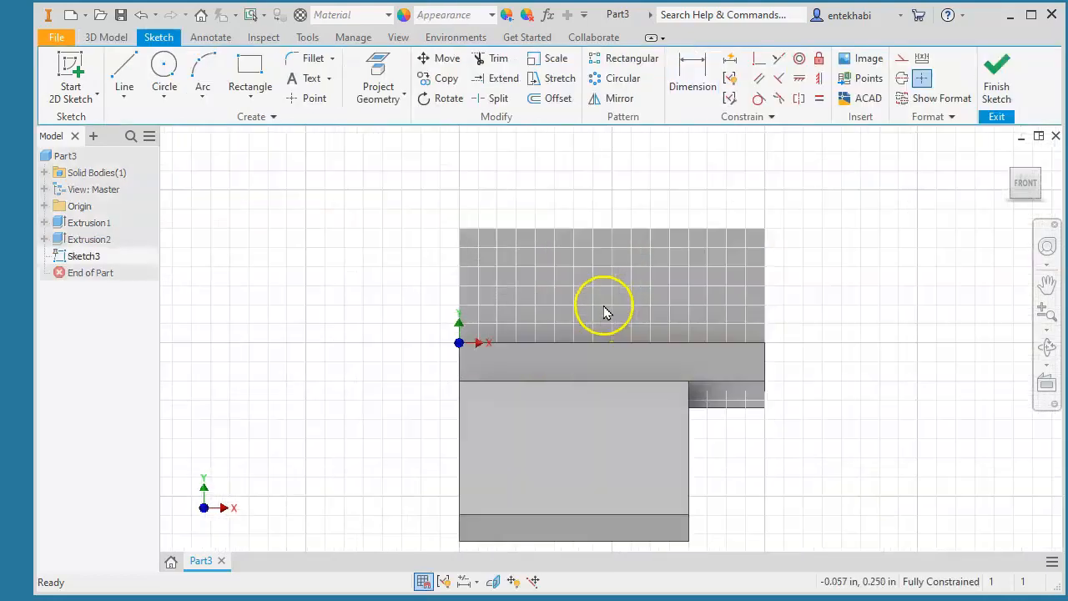
pyautogui.scroll(-3, 604, 310)
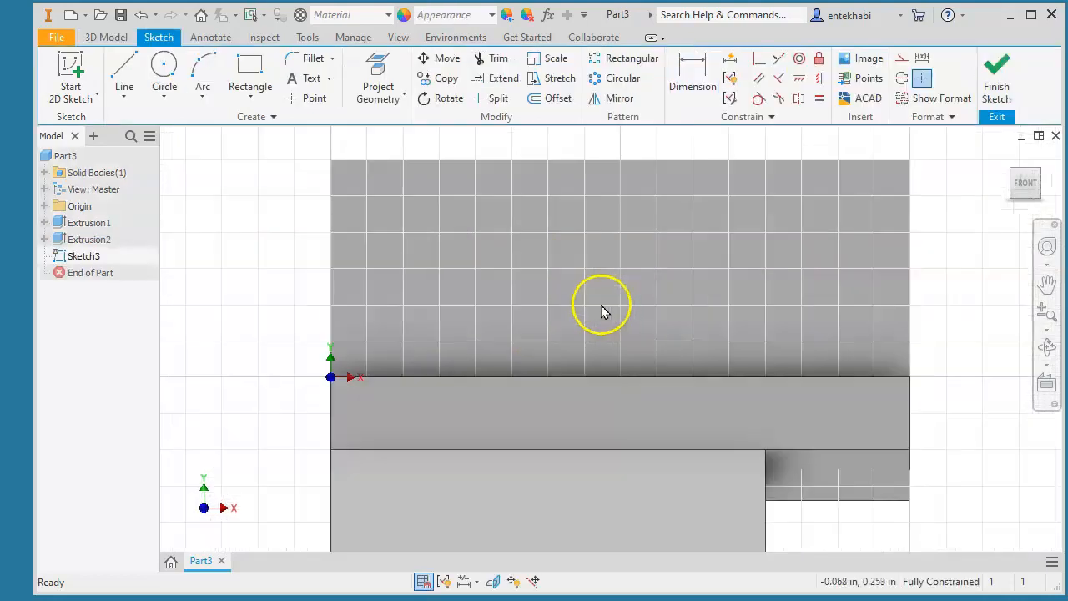
# - Choose the center-to-center slot shape and place the slot's first centre point
pyautogui.click(246, 100)
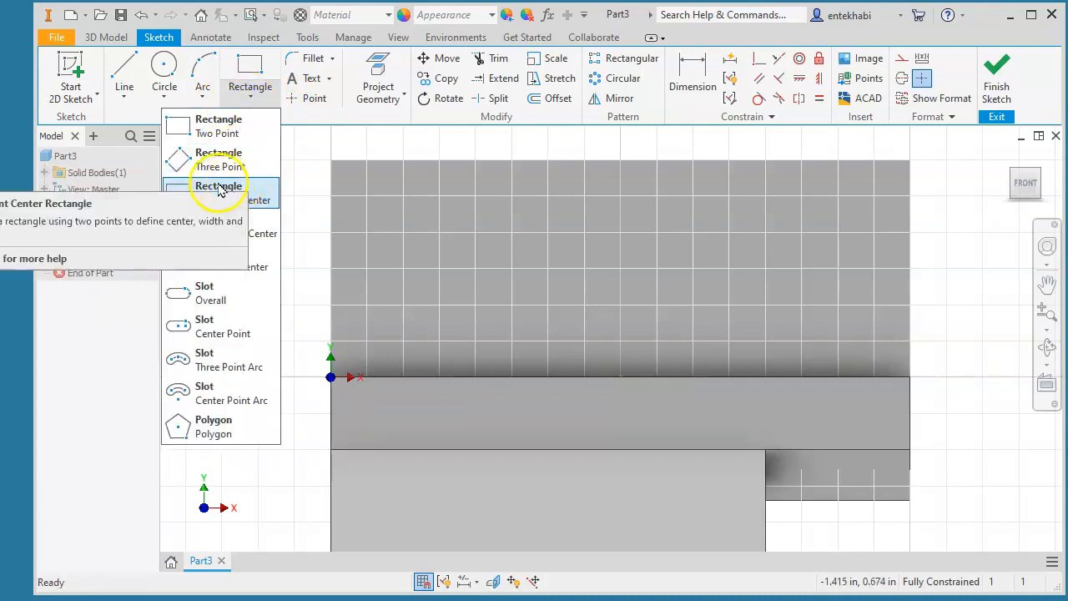
pyautogui.click(214, 264)
pyautogui.click(493, 250)
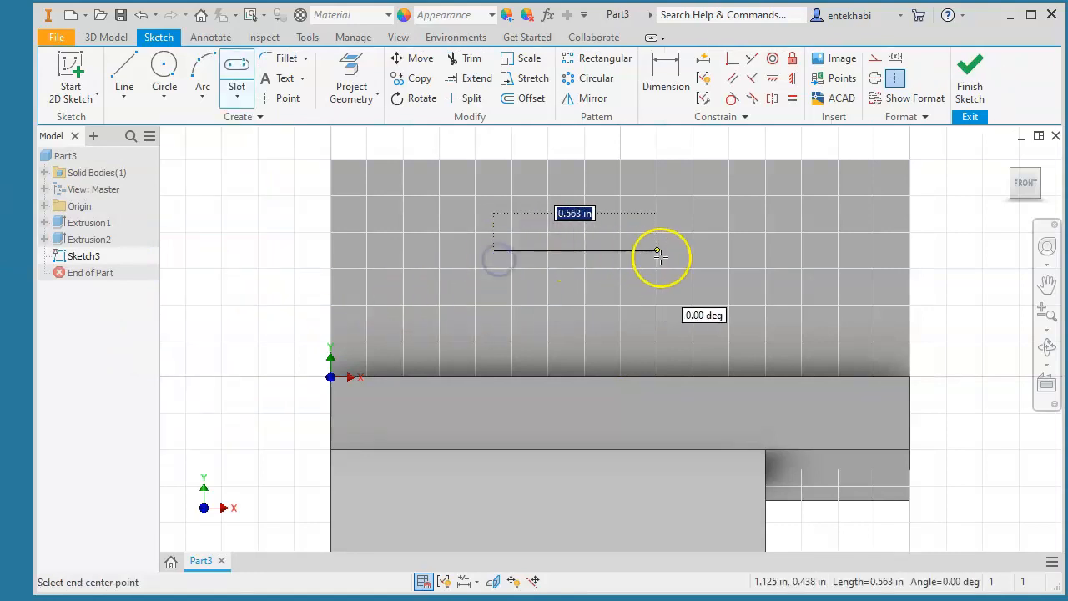
# - Complete the slot outline and dimension its left end arc radius to 0.15
pyautogui.click(703, 256)
pyautogui.click(630, 214)
pyautogui.click(664, 79)
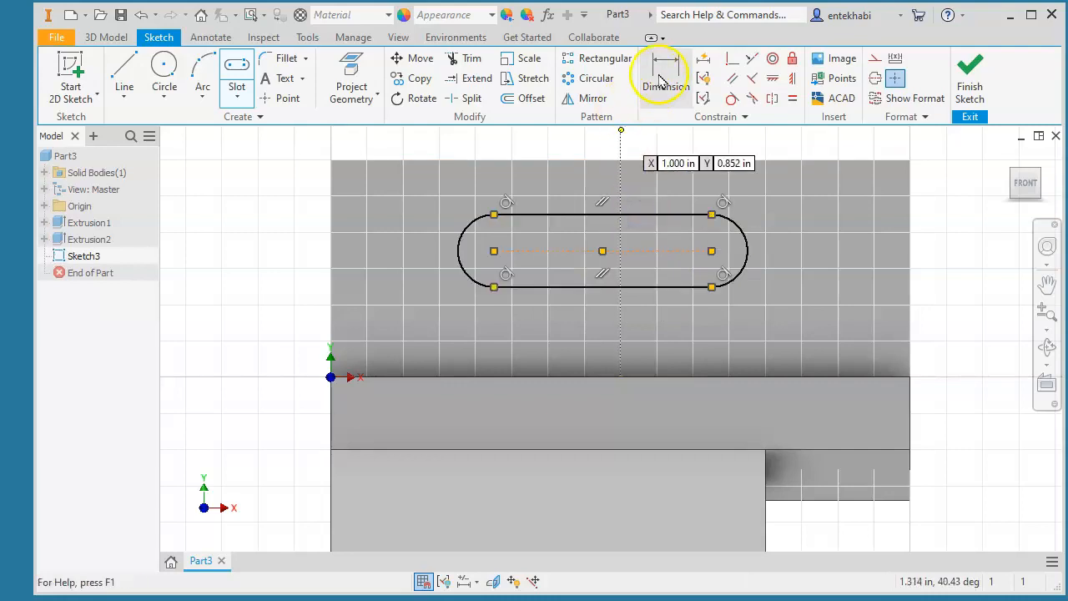
pyautogui.click(461, 250)
pyautogui.click(401, 144)
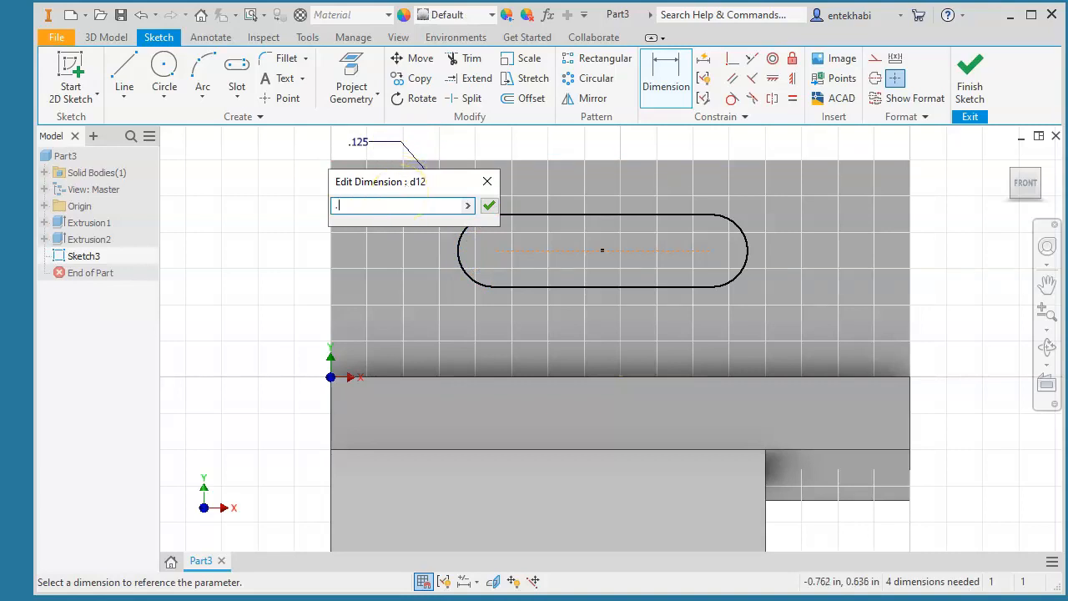
pyautogui.click(491, 206)
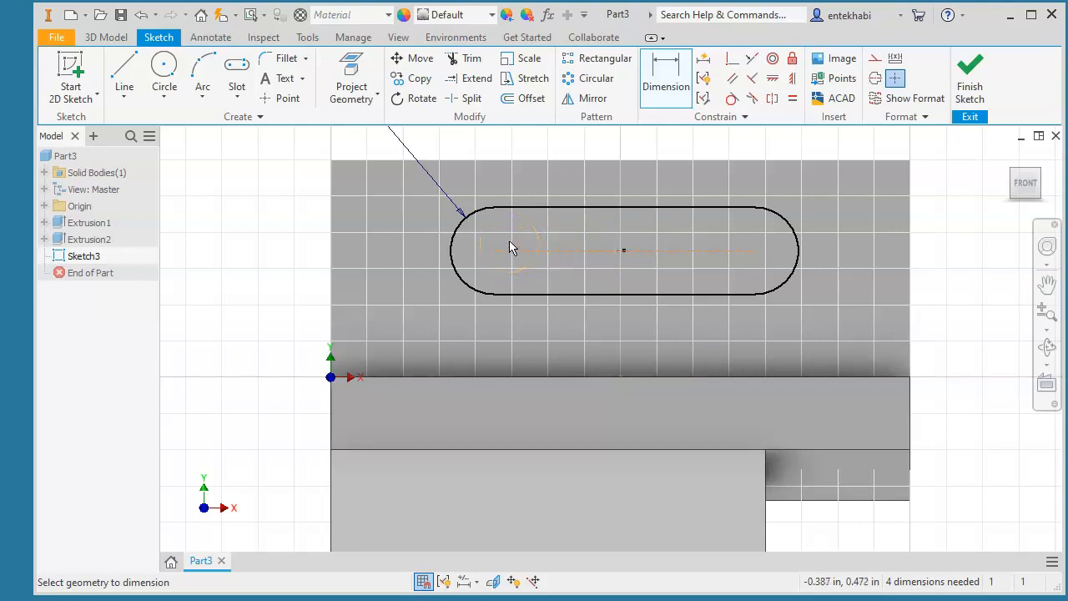
# - Dimension the slot's centre-to-centre distance at 0.750
pyautogui.click(786, 222)
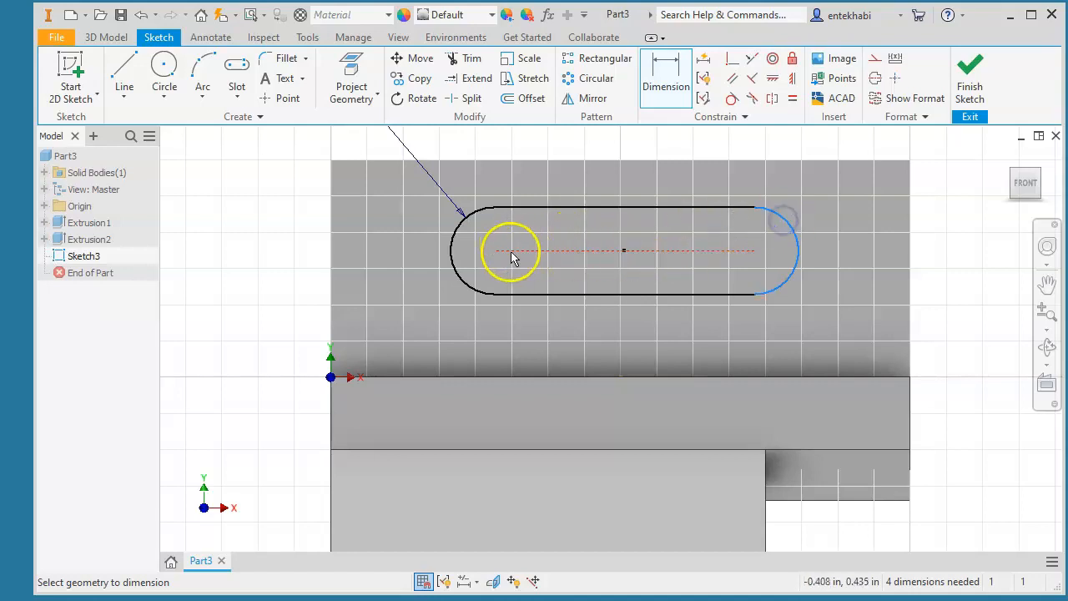
pyautogui.click(465, 269)
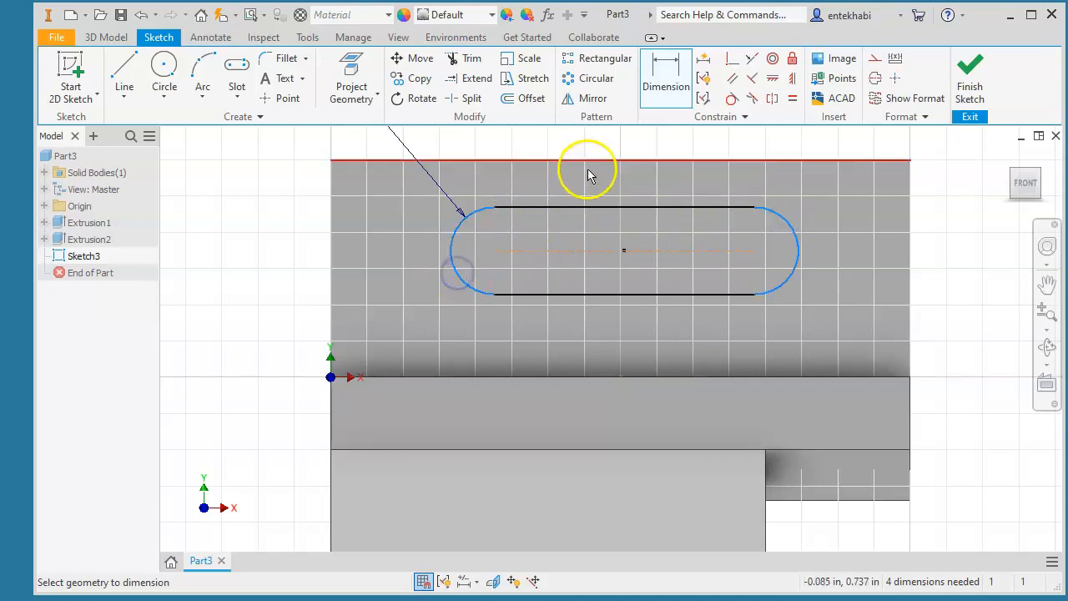
pyautogui.click(618, 144)
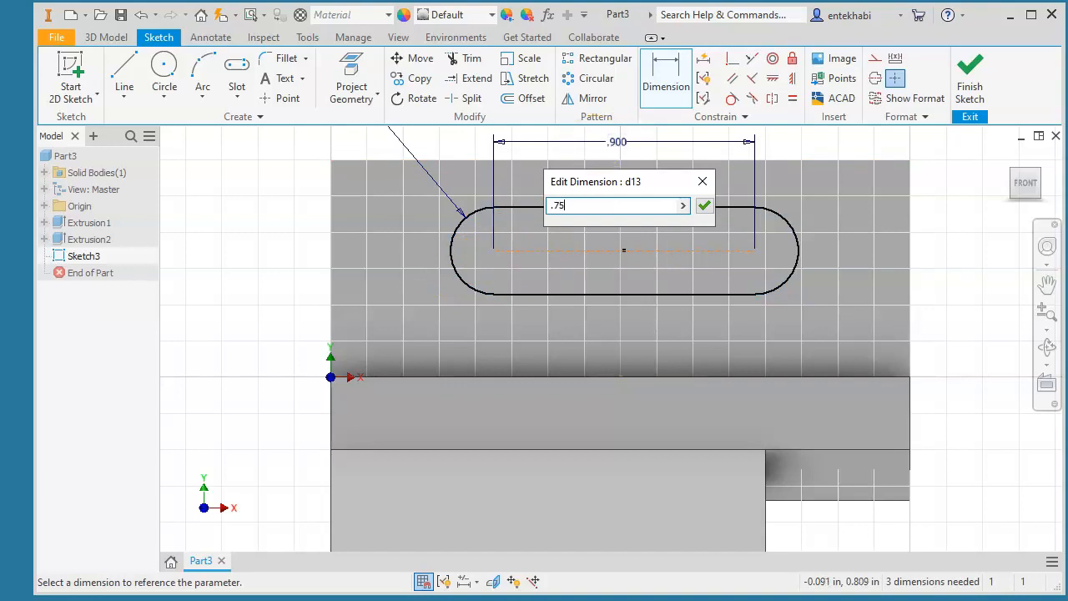
pyautogui.click(704, 205)
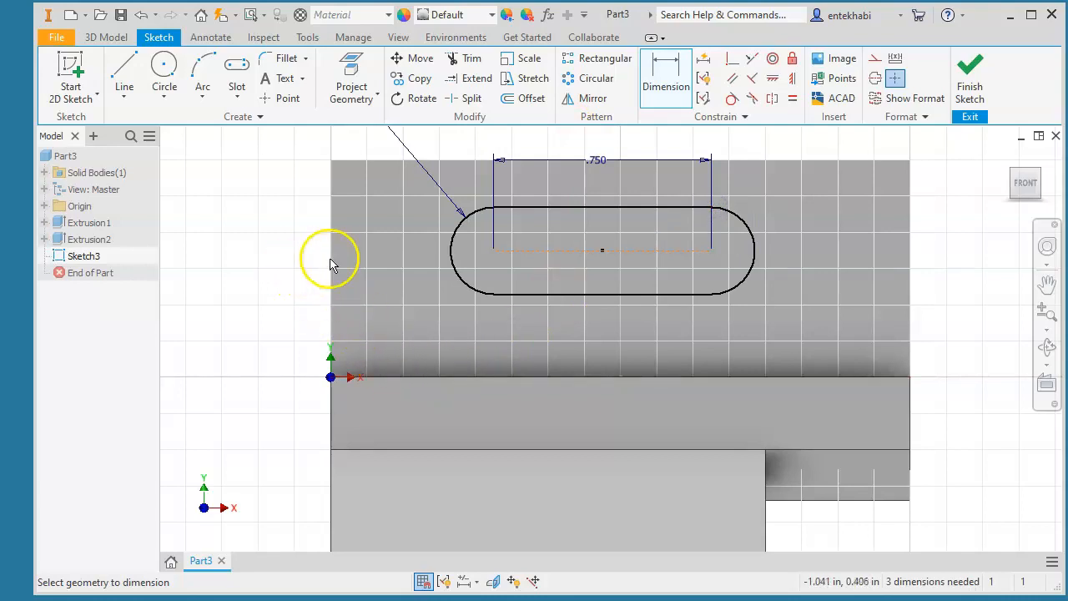
# - Dimension the slot's arc centre 0.5 from the part's left edge
pyautogui.click(494, 251)
pyautogui.click(331, 274)
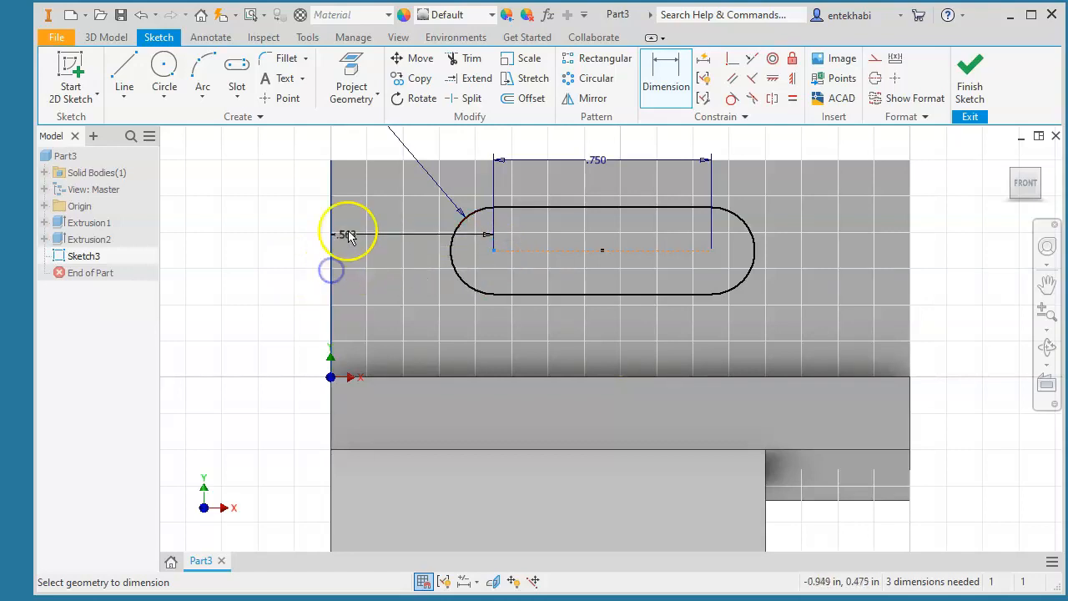
pyautogui.click(385, 143)
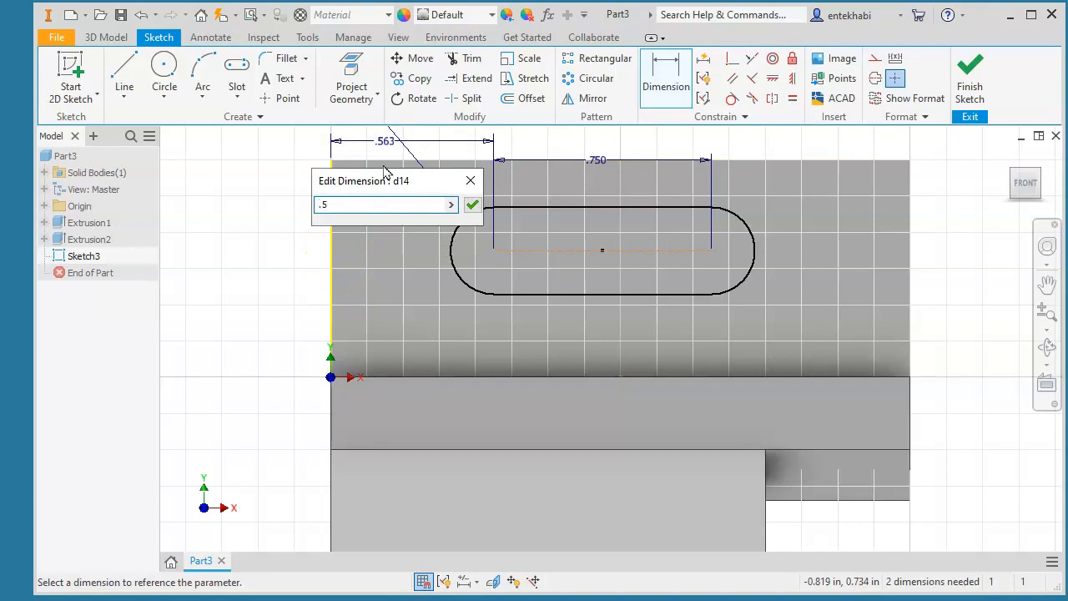
pyautogui.click(472, 204)
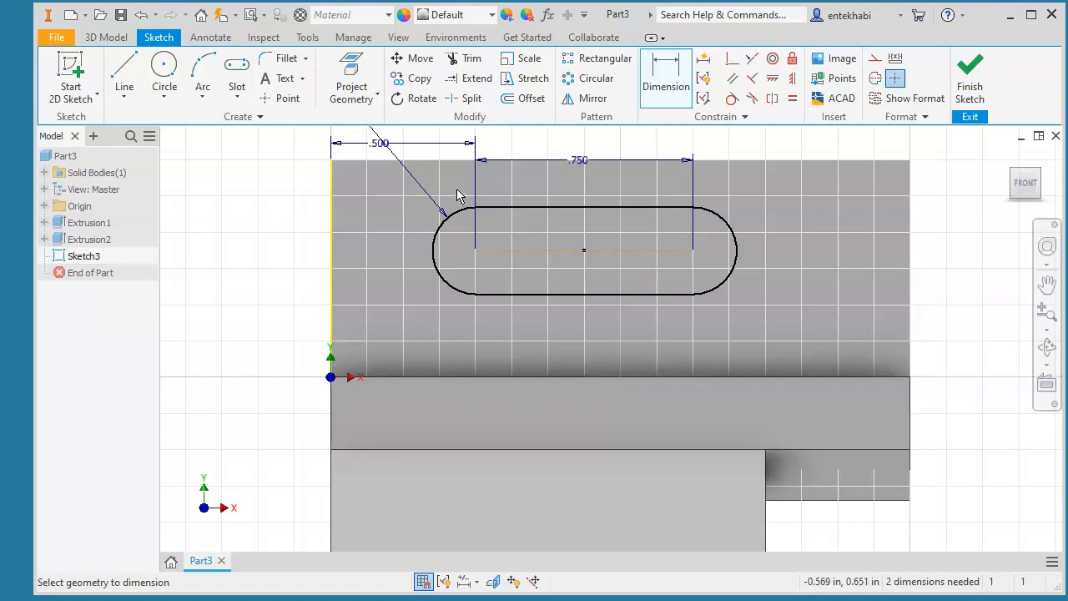
# - Dimension the slot 0.37 above the face's bottom edge
pyautogui.click(459, 380)
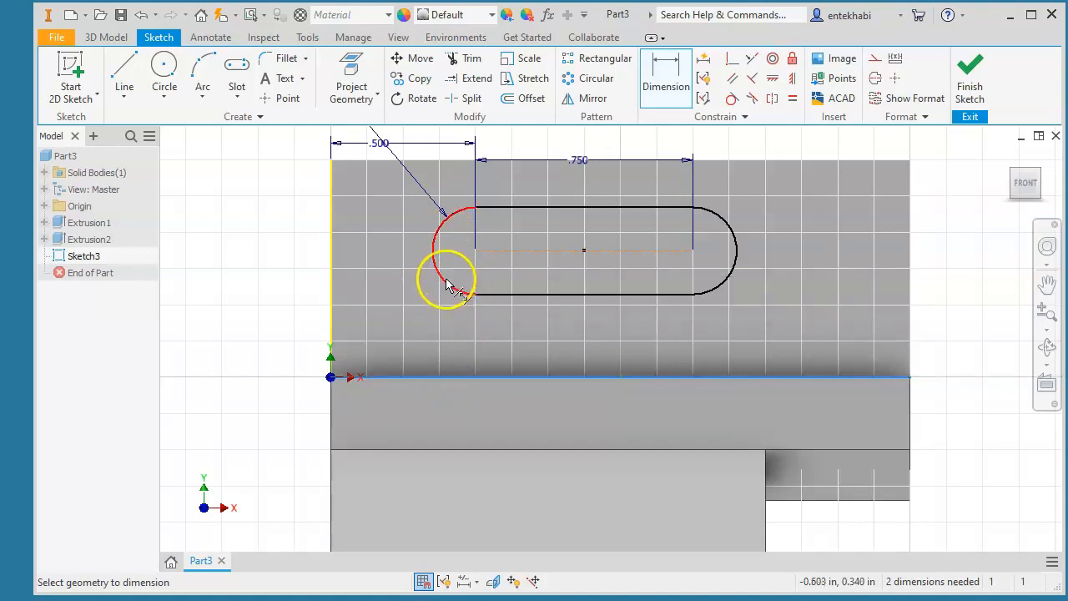
pyautogui.click(445, 287)
pyautogui.click(284, 294)
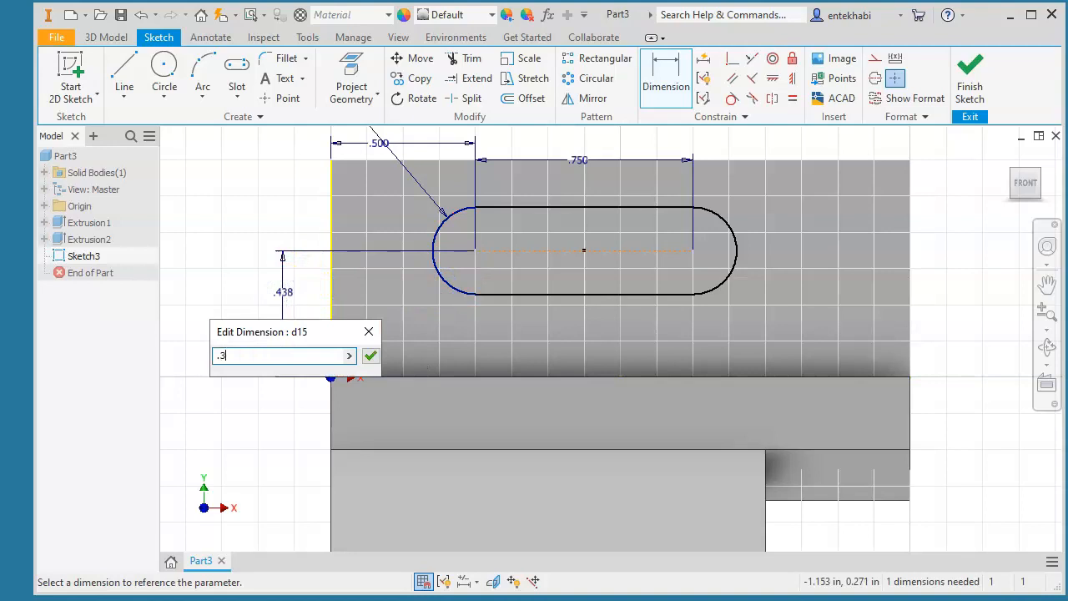
pyautogui.write('.37')
pyautogui.click(370, 356)
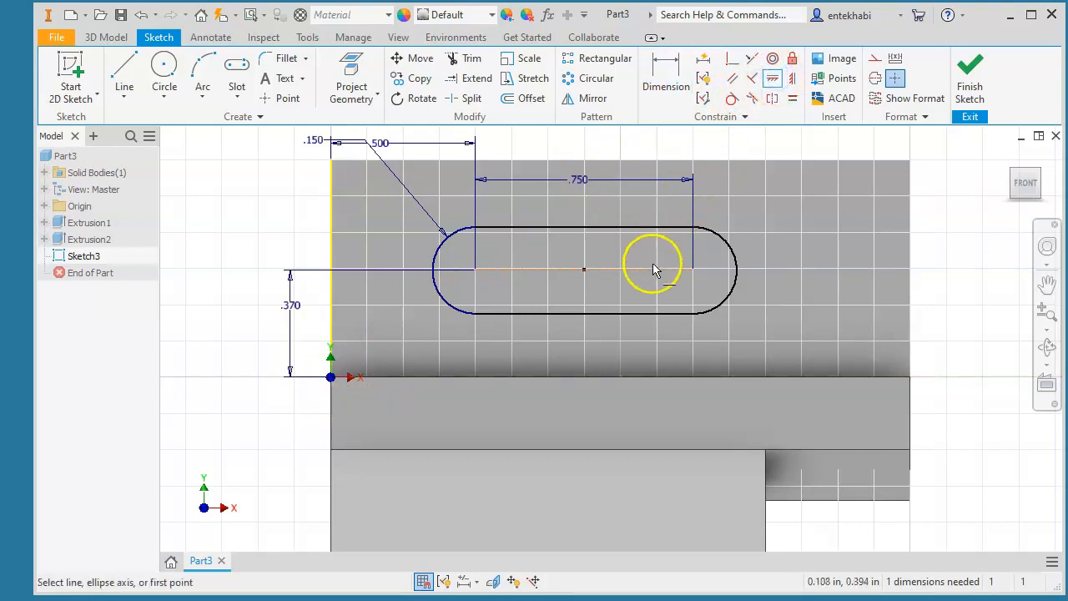
# - Constrain the slot horizontal so the sketch is fully constrained, then finish the sketch
pyautogui.click(693, 271)
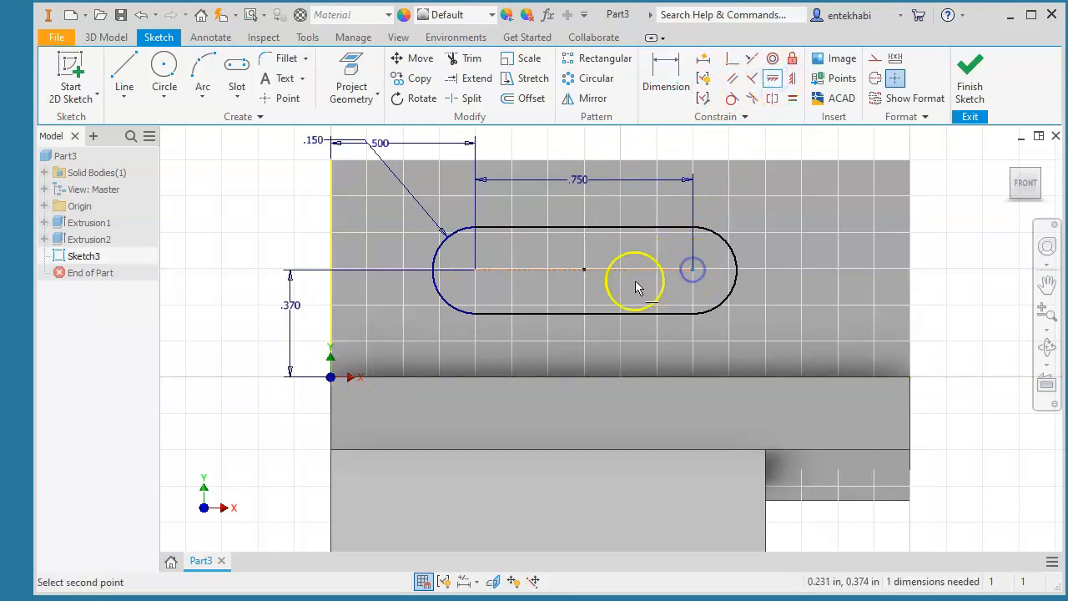
pyautogui.click(583, 271)
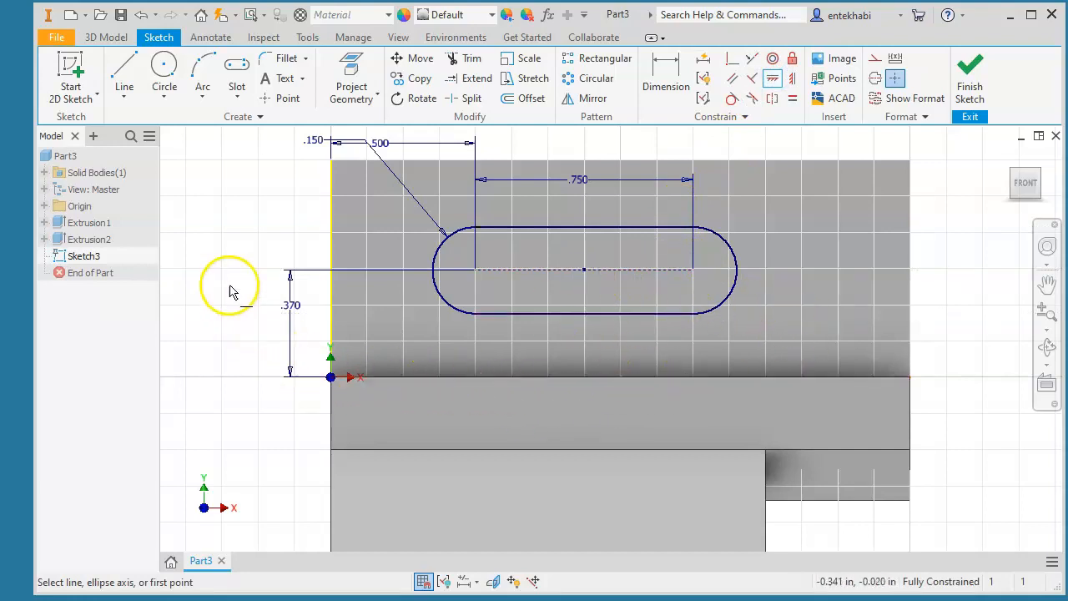
pyautogui.click(968, 84)
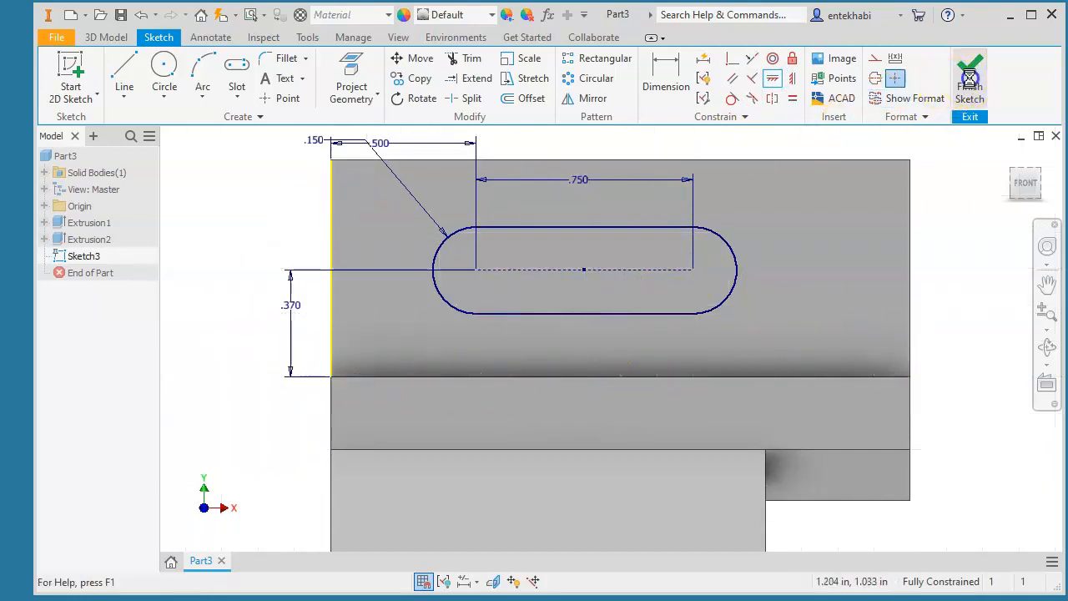
# - Extrude the slot profile as a Through All cut into the upright plate
pyautogui.click(123, 73)
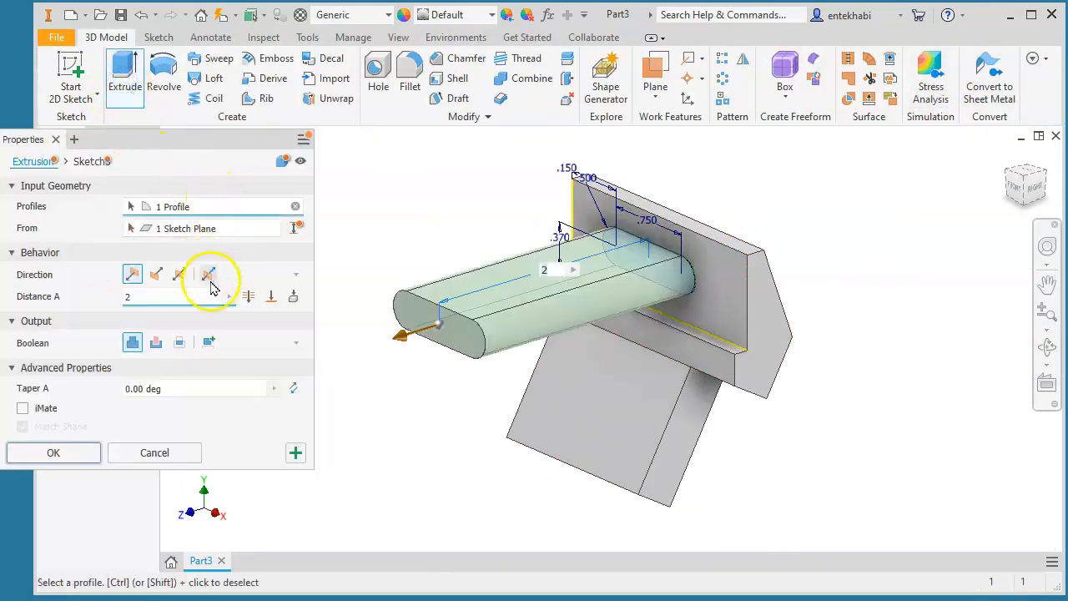
pyautogui.click(156, 277)
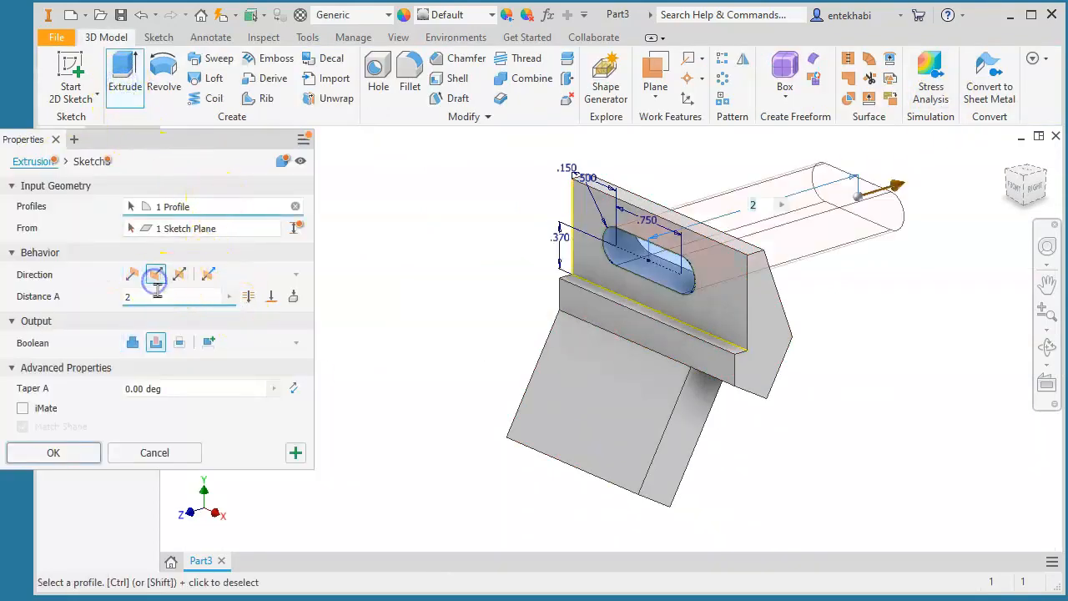
pyautogui.click(248, 297)
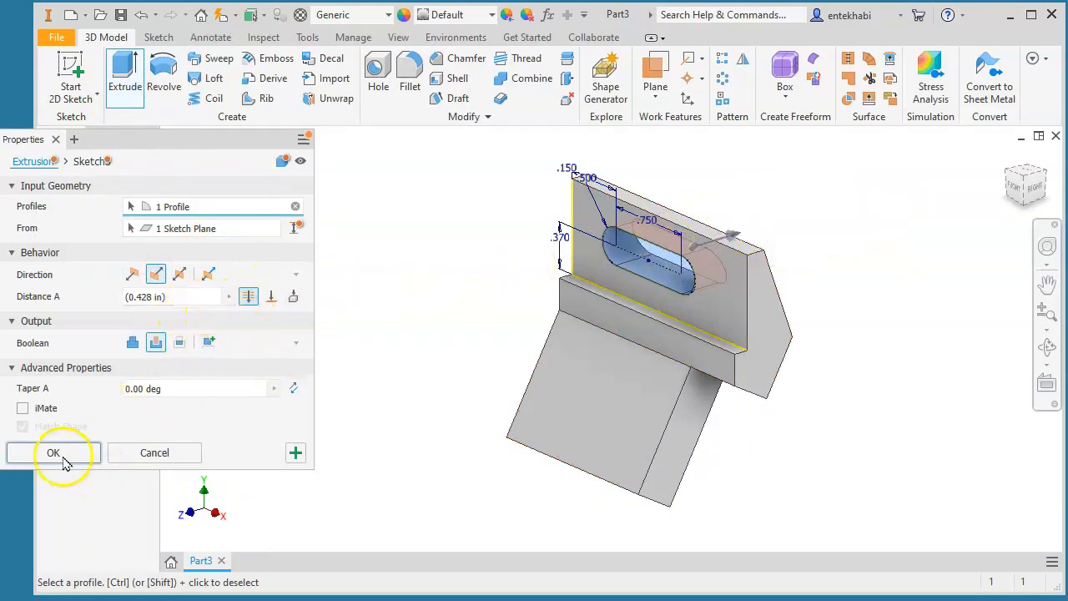
pyautogui.click(55, 453)
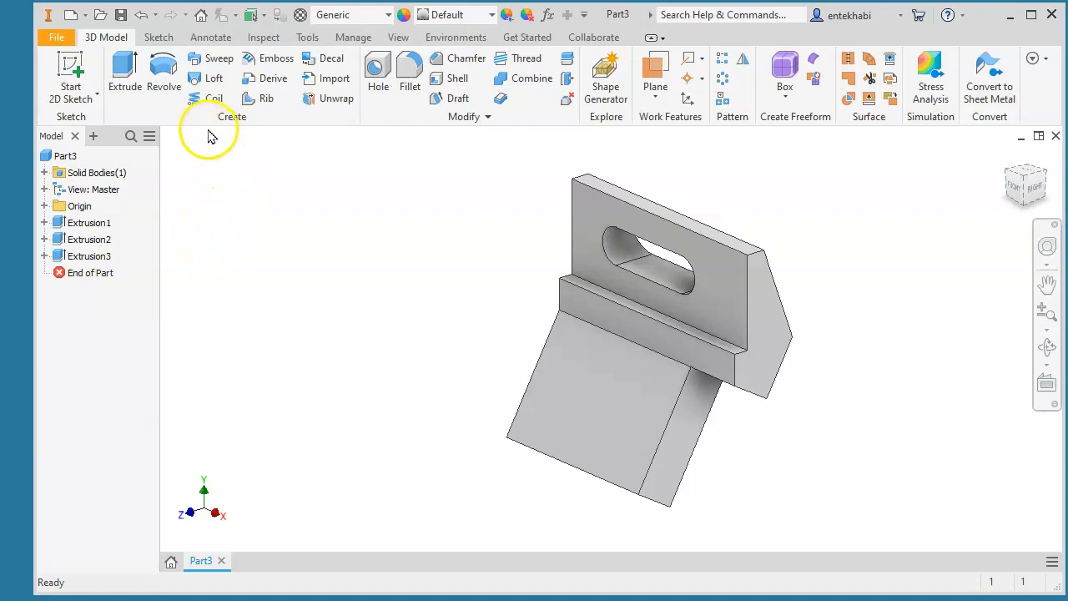
# - Place a hole on the angled base plate and set its diameter to 0.5
pyautogui.click(376, 76)
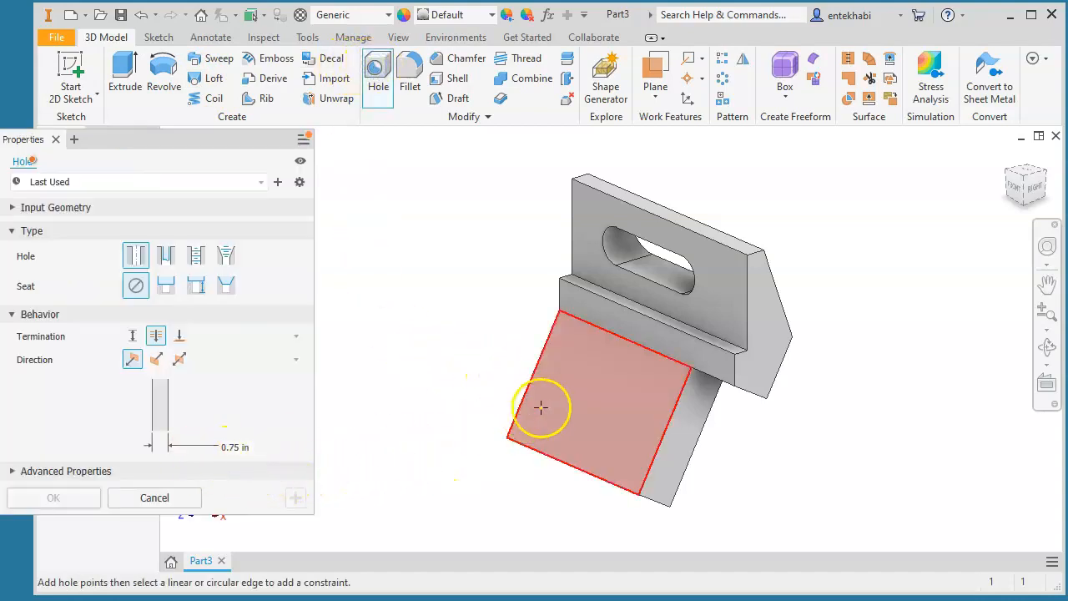
pyautogui.press('Escape')
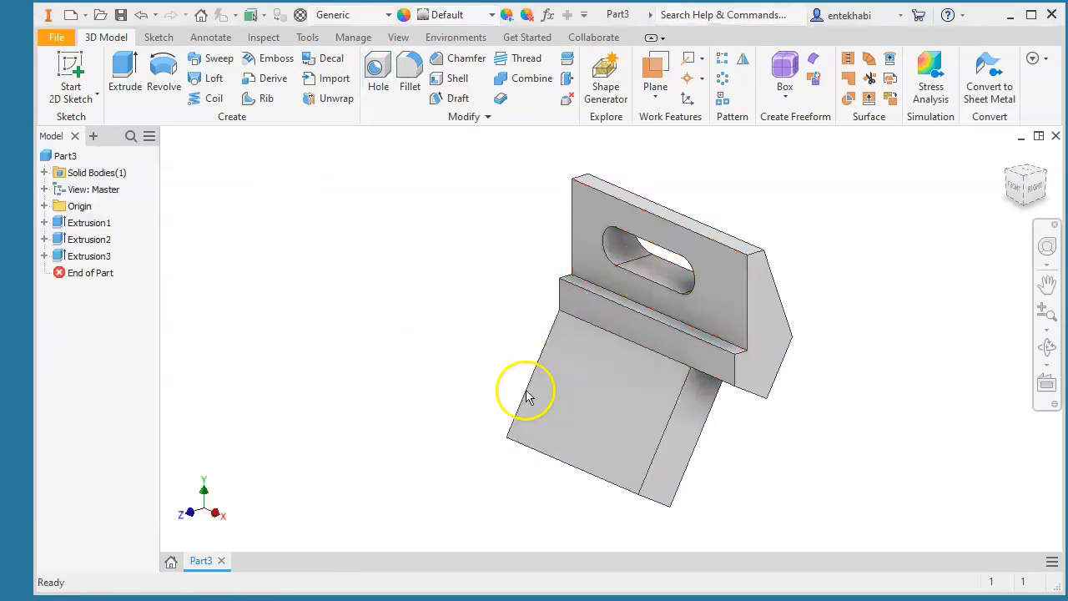
pyautogui.click(378, 71)
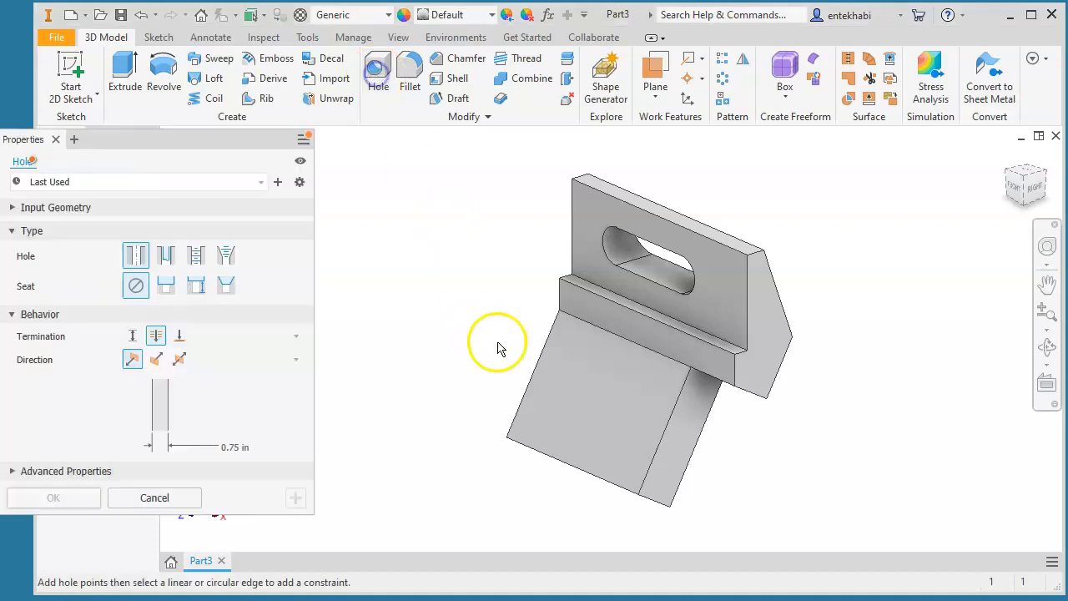
pyautogui.click(590, 390)
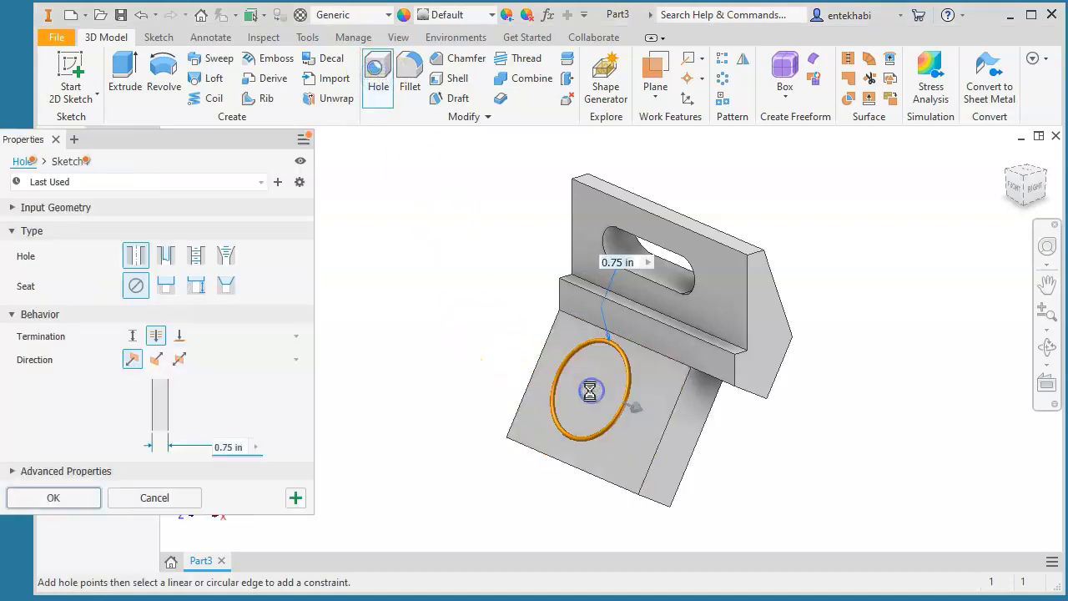
pyautogui.click(238, 446)
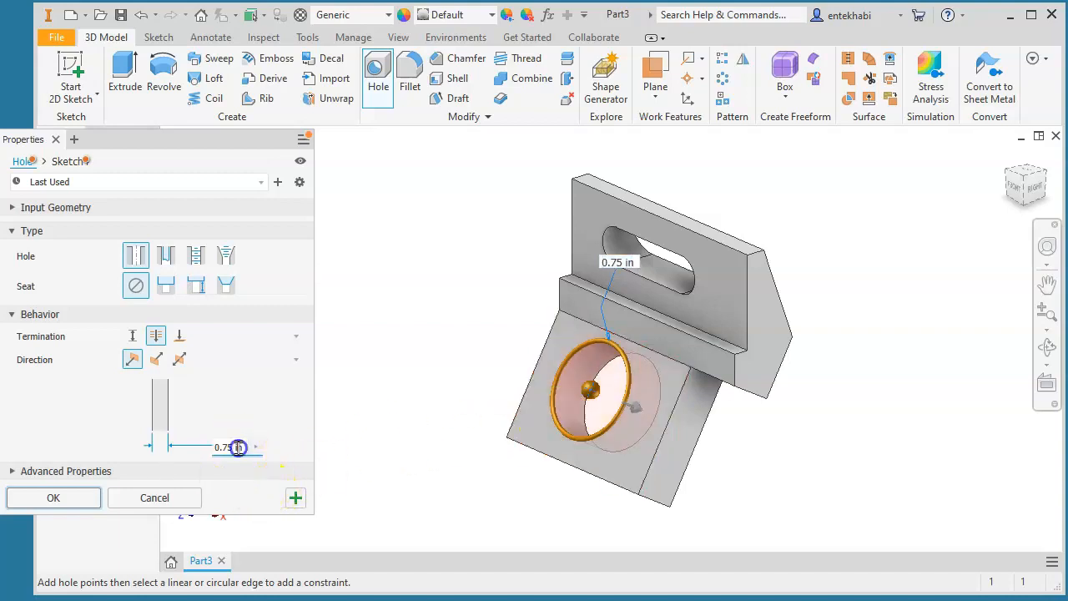
pyautogui.write('.5')
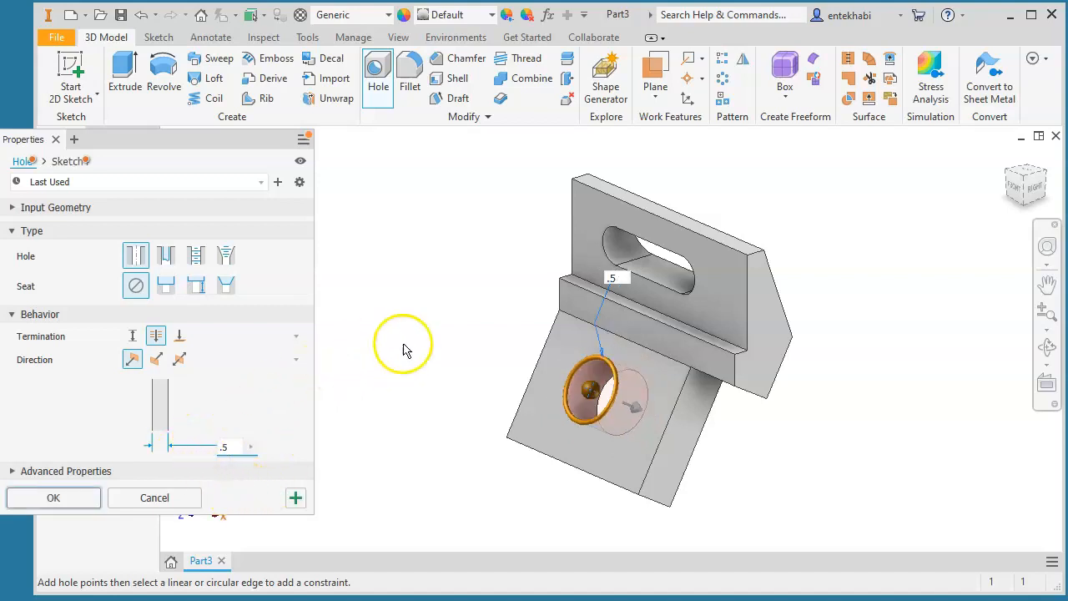
# - Position the hole 0.500 from the top edge and 0.750 from the side edge, and create it
pyautogui.click(584, 320)
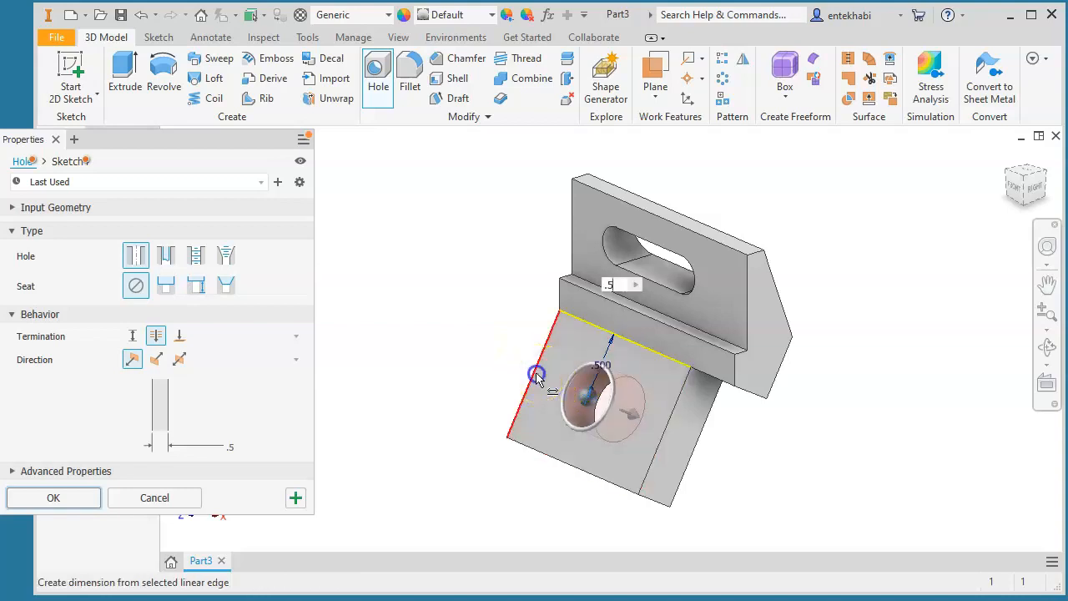
pyautogui.click(535, 381)
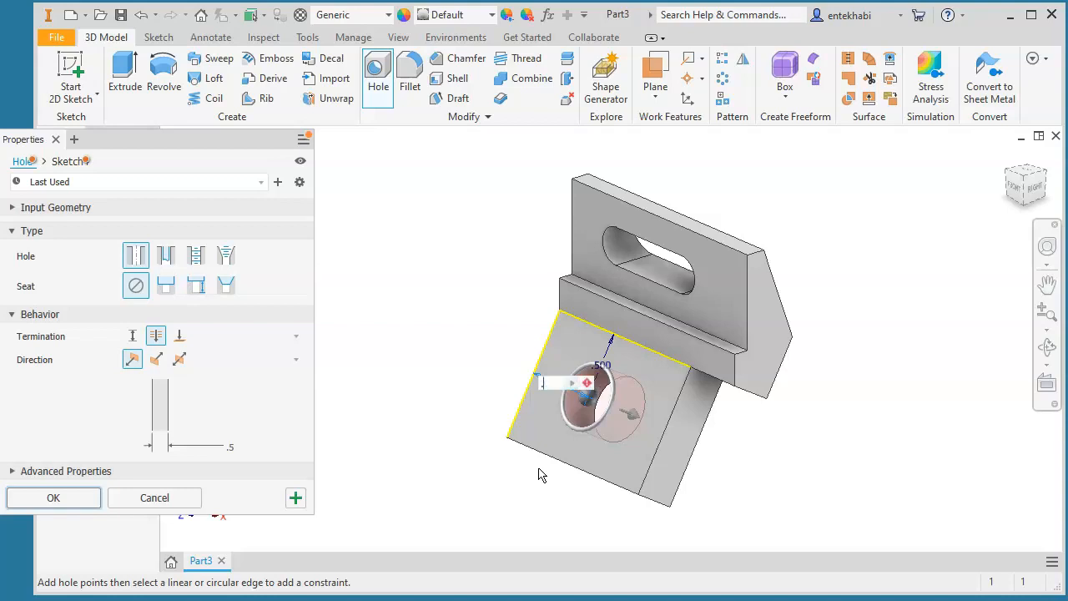
pyautogui.write('.75')
pyautogui.press('Return')
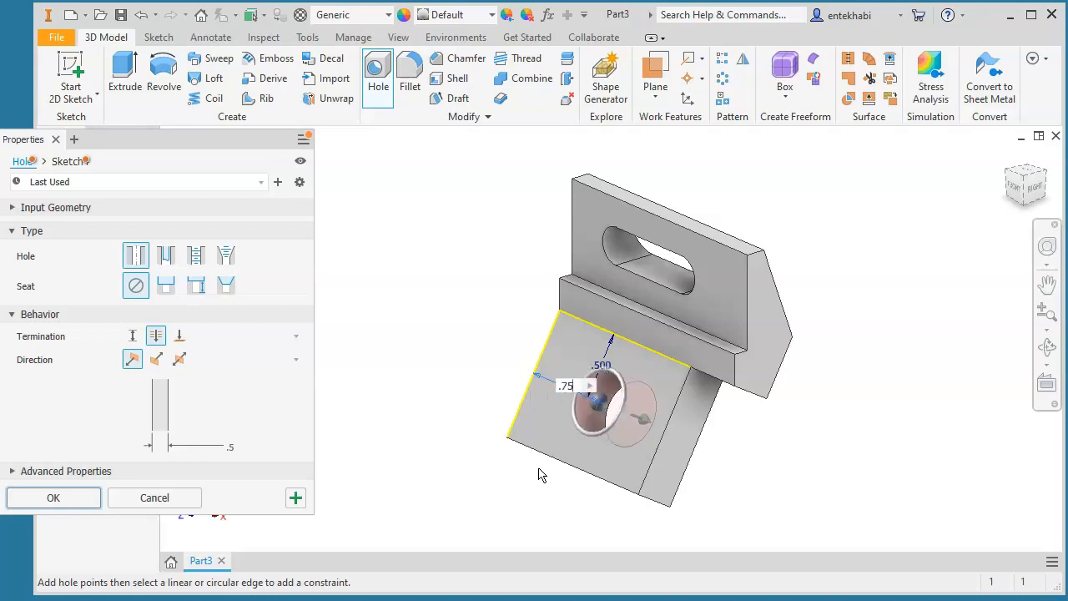
pyautogui.click(53, 497)
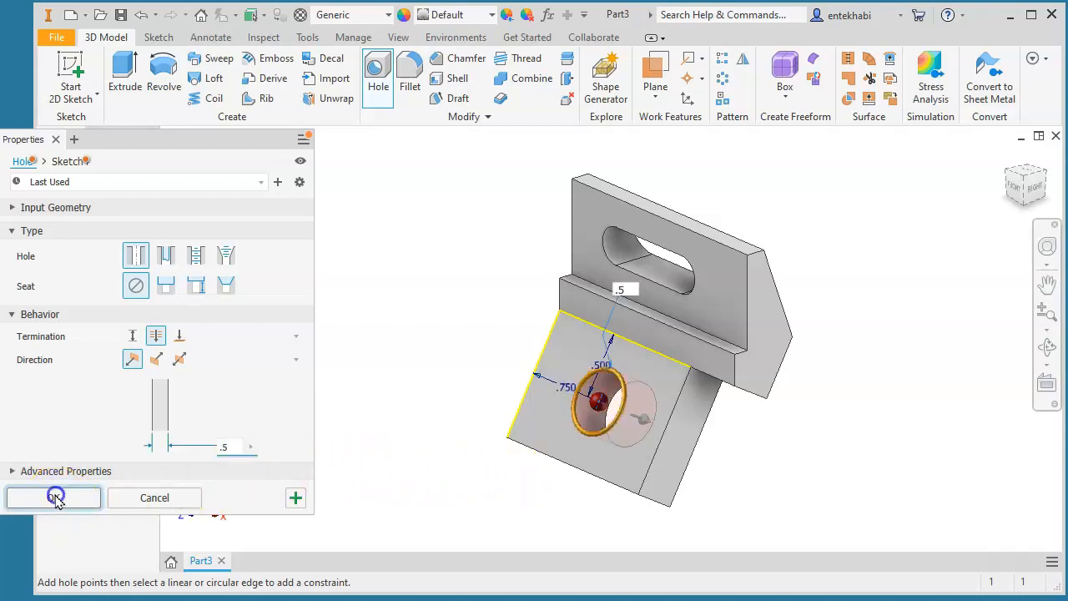
pyautogui.moveTo(534, 469); pyautogui.dragTo(365, 450, button='middle')
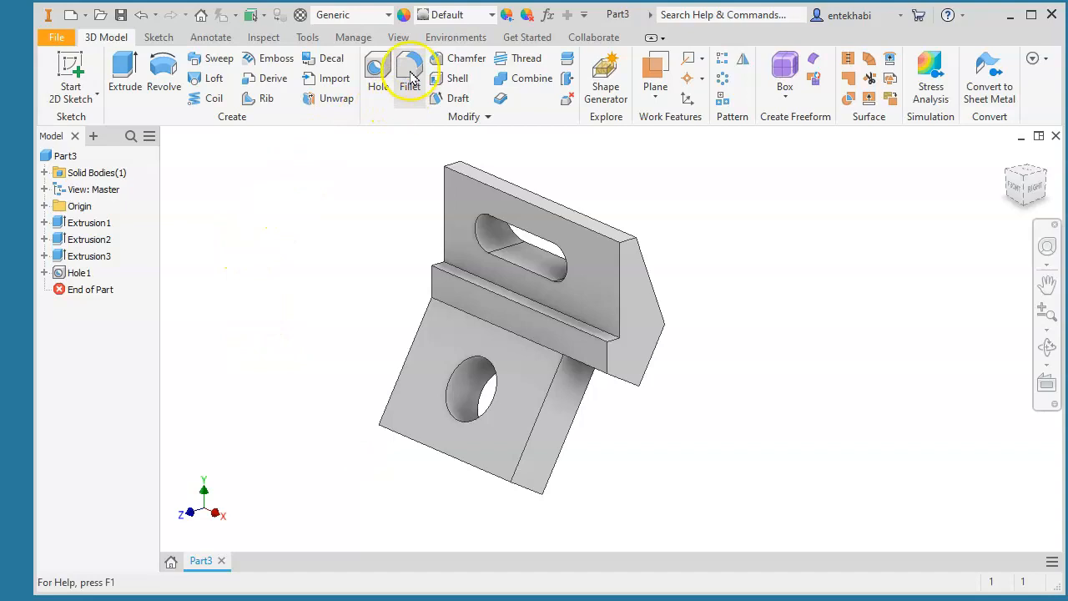
# - Fillet the three outer base-plate edges with a 0.25 in radius
pyautogui.click(412, 76)
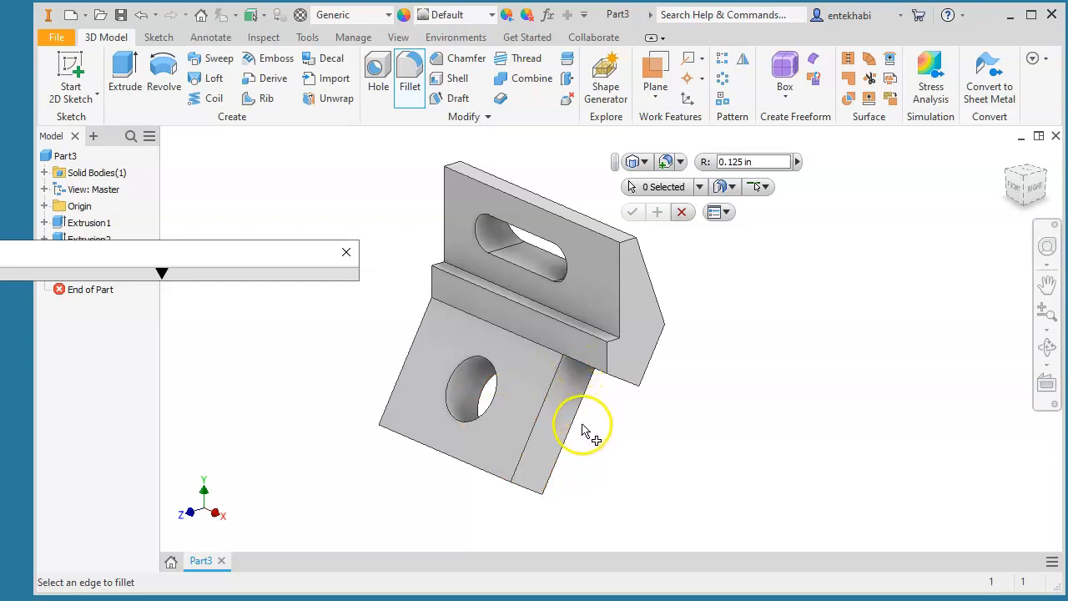
pyautogui.click(530, 498)
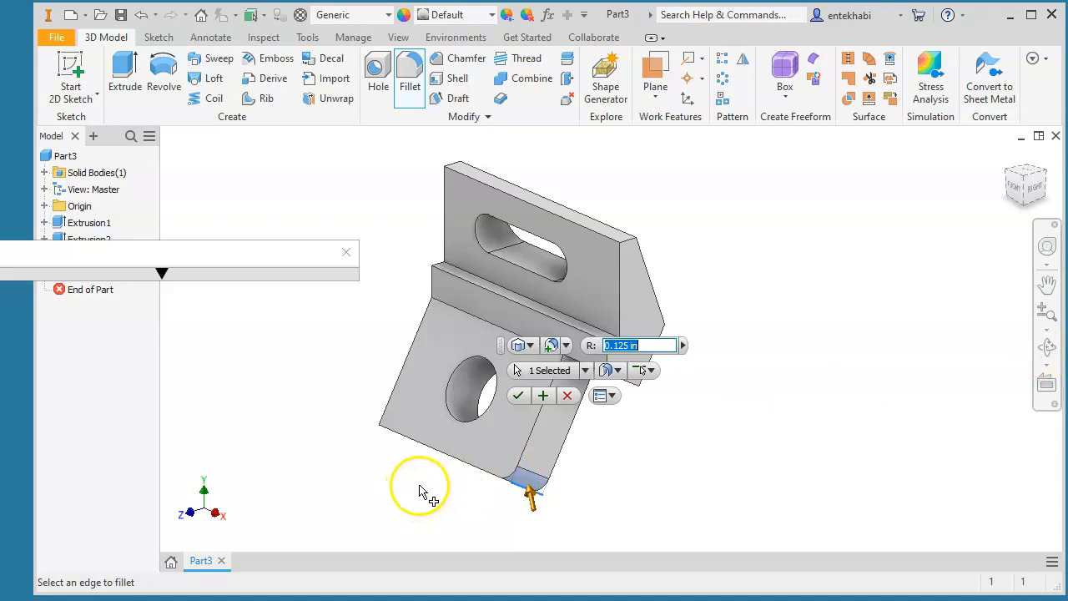
pyautogui.keyDown('shift'); pyautogui.moveTo(405, 484); pyautogui.dragTo(408, 436, button='middle'); pyautogui.keyUp('shift')
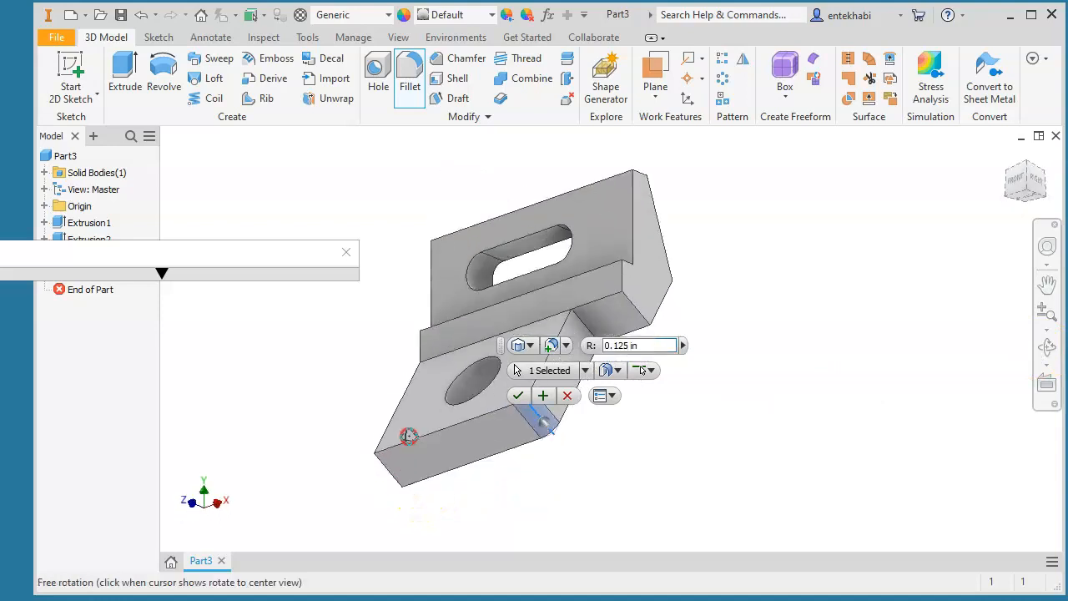
pyautogui.click(390, 474)
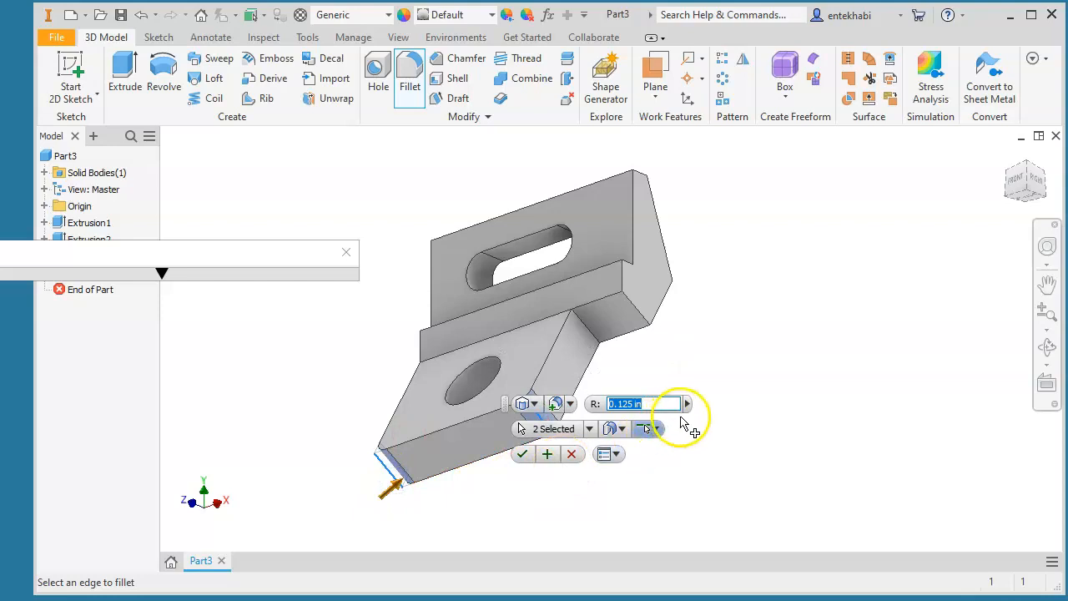
pyautogui.click(592, 340)
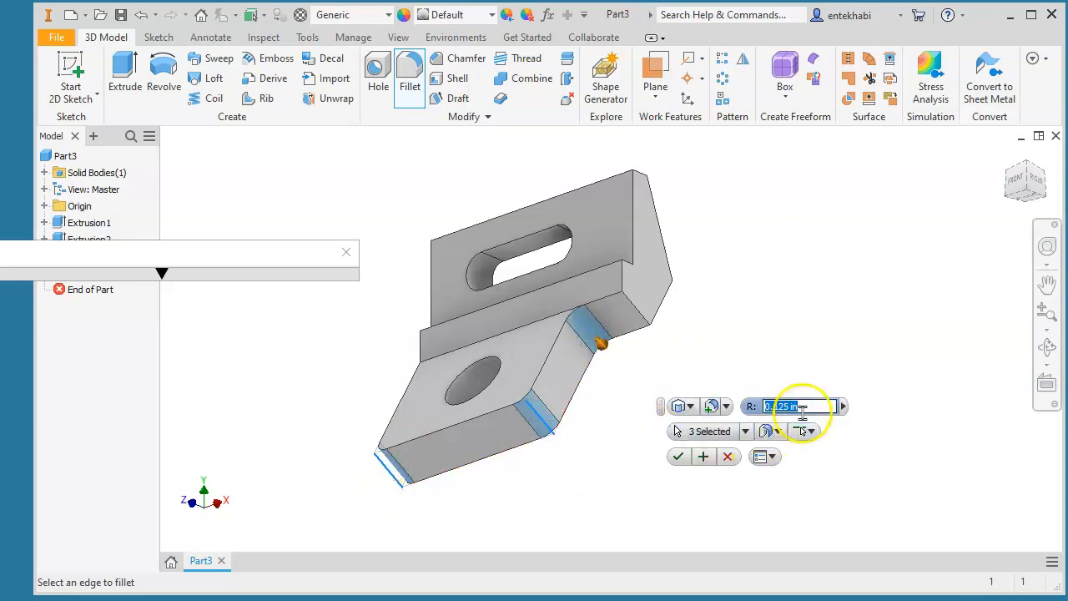
pyautogui.click(806, 407)
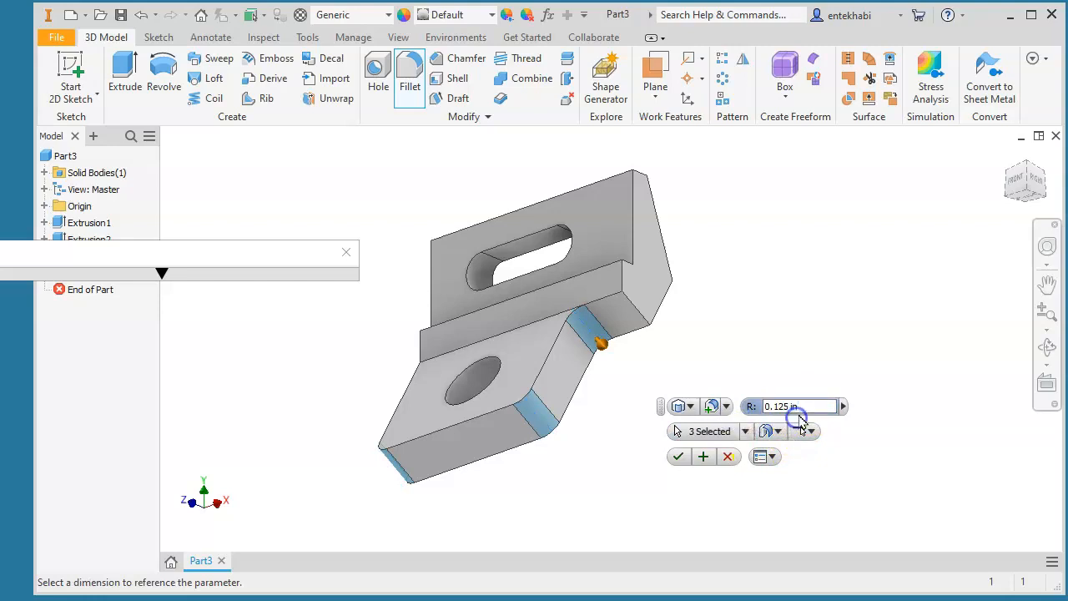
pyautogui.moveTo(763, 406); pyautogui.dragTo(761, 406)
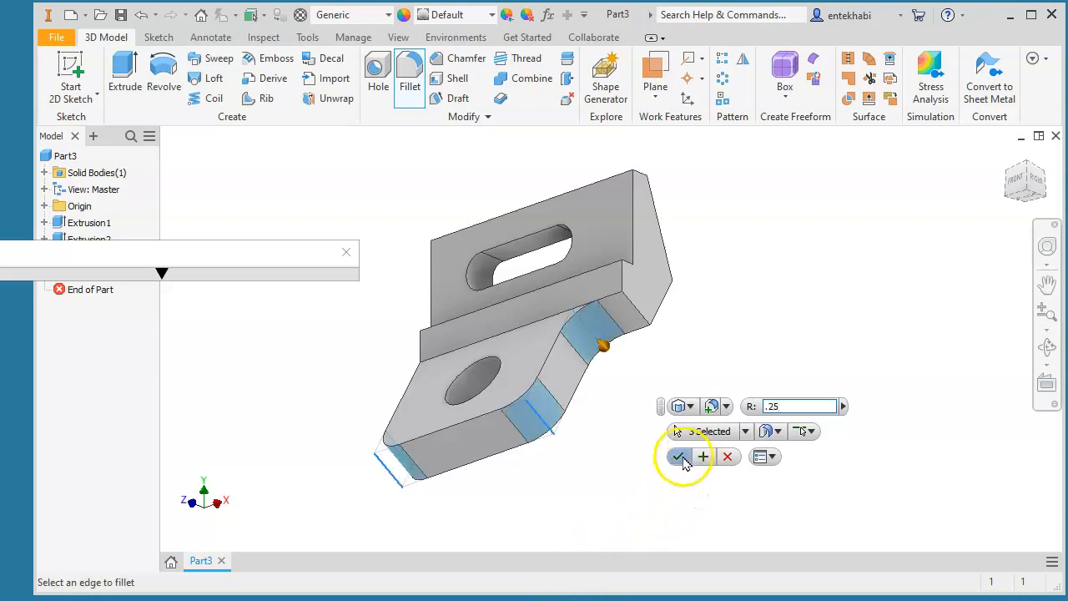
pyautogui.click(678, 458)
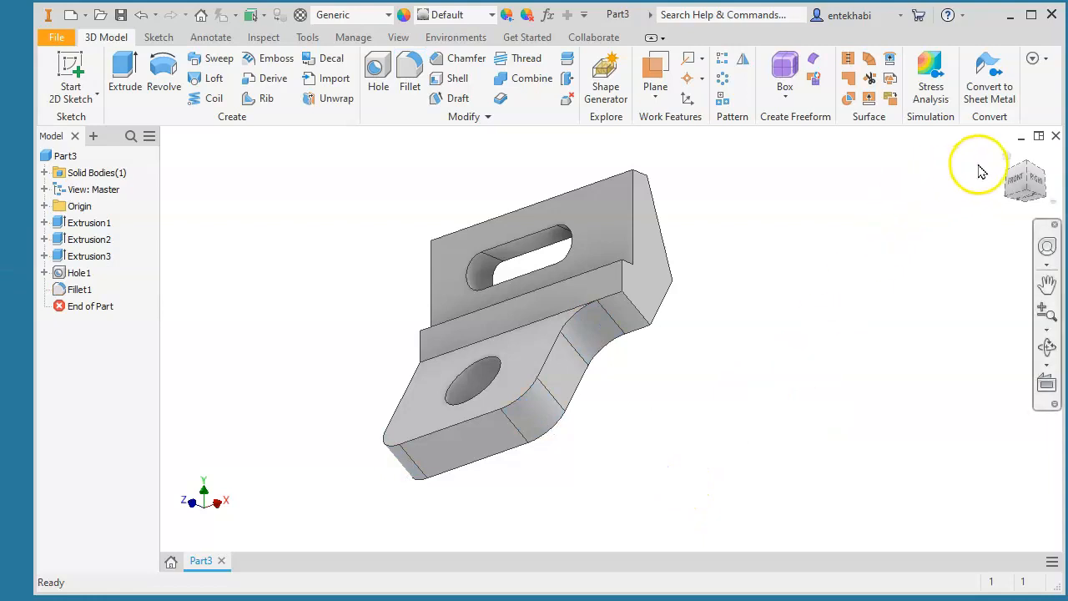
# - Fillet the upright plate's top-left and top-right corner edges at radius 0.25
pyautogui.click(1008, 159)
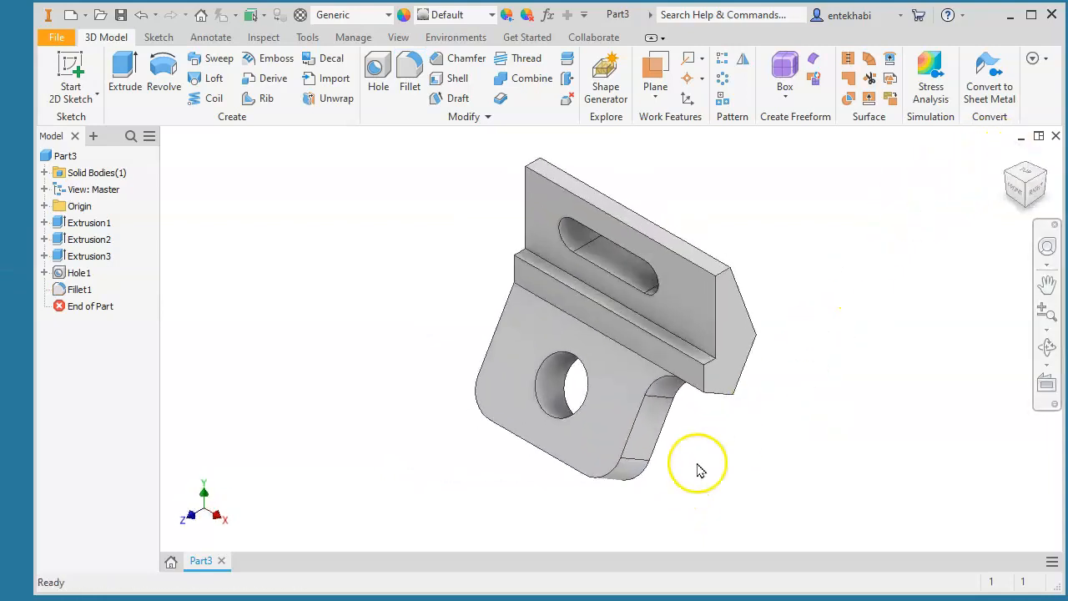
pyautogui.moveTo(429, 341); pyautogui.dragTo(309, 359, button='middle')
pyautogui.scroll(-3, 338, 346)
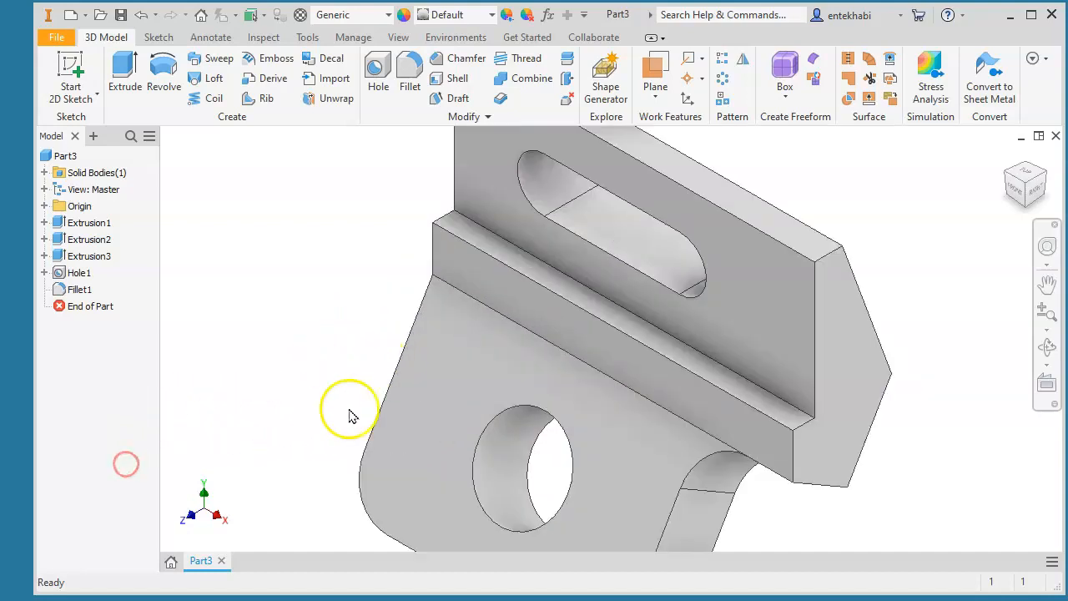
pyautogui.scroll(3, 350, 416)
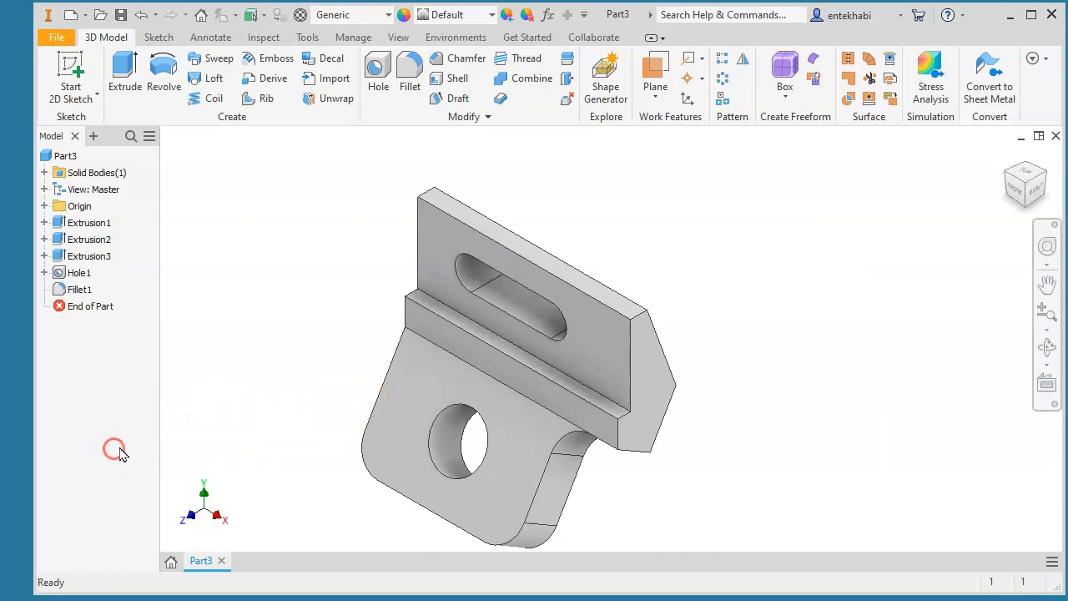
pyautogui.scroll(-3, 311, 402)
pyautogui.scroll(3, 311, 401)
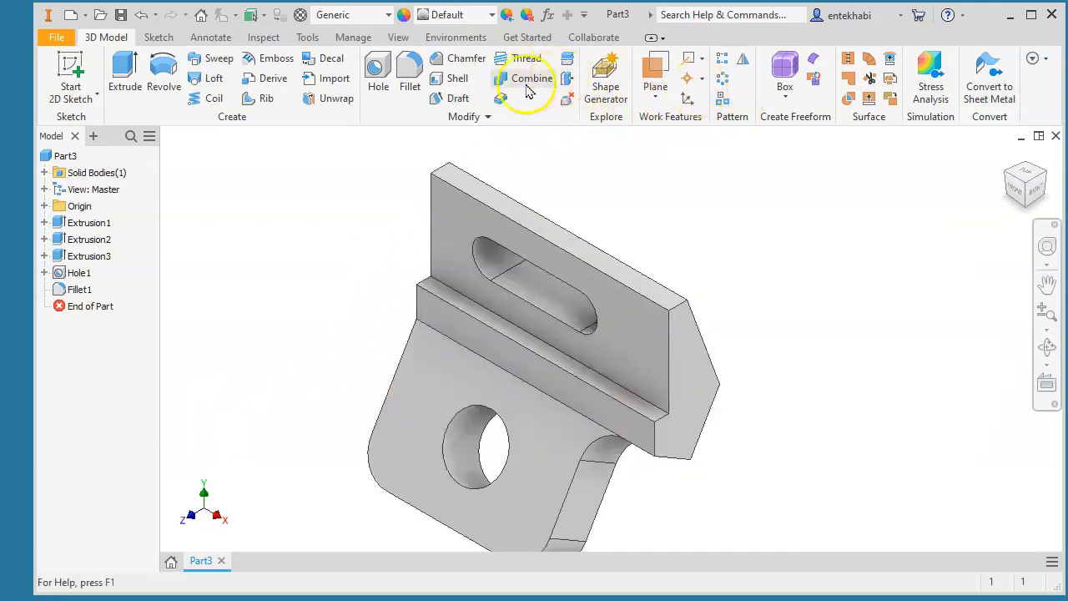
pyautogui.click(409, 77)
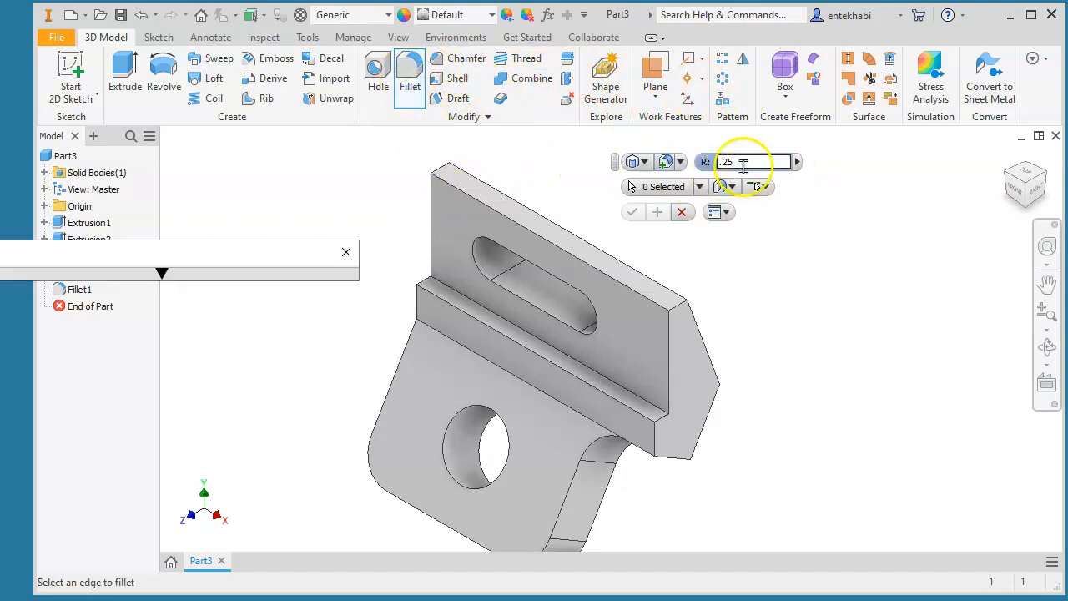
pyautogui.click(439, 169)
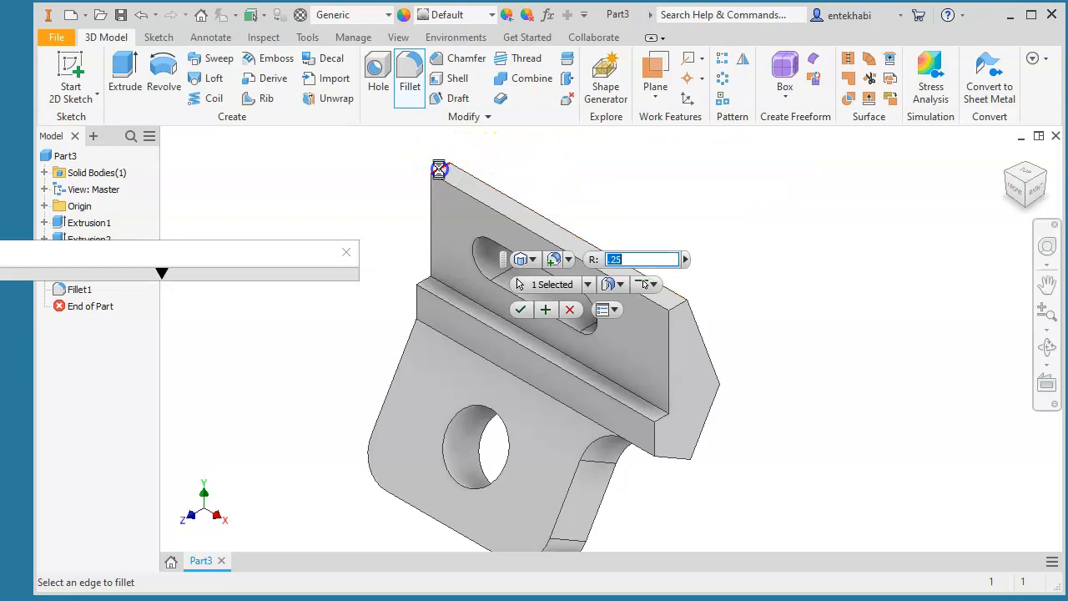
pyautogui.click(680, 313)
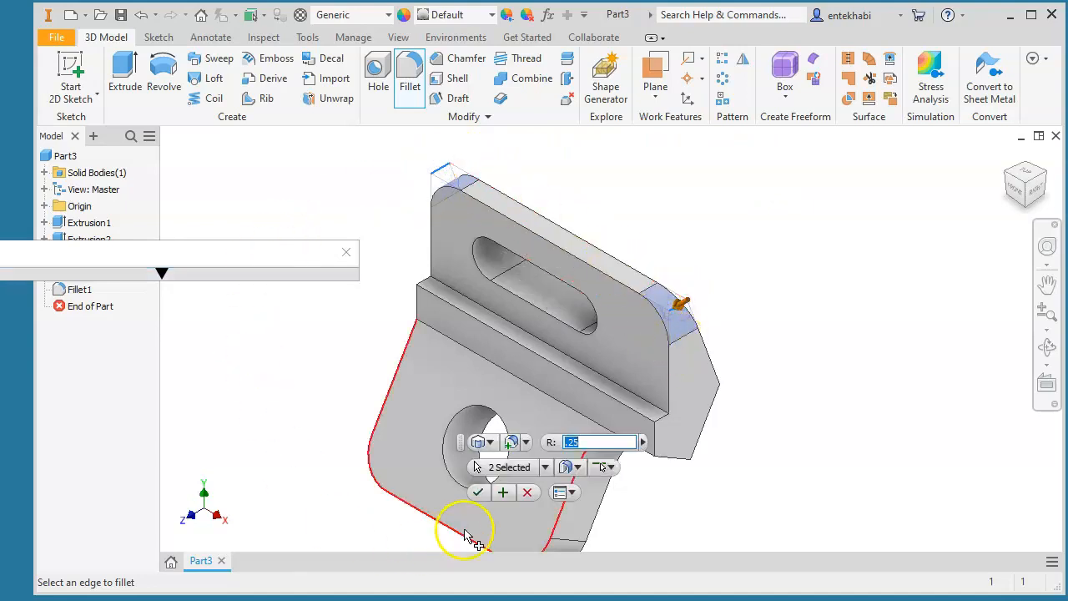
pyautogui.click(478, 494)
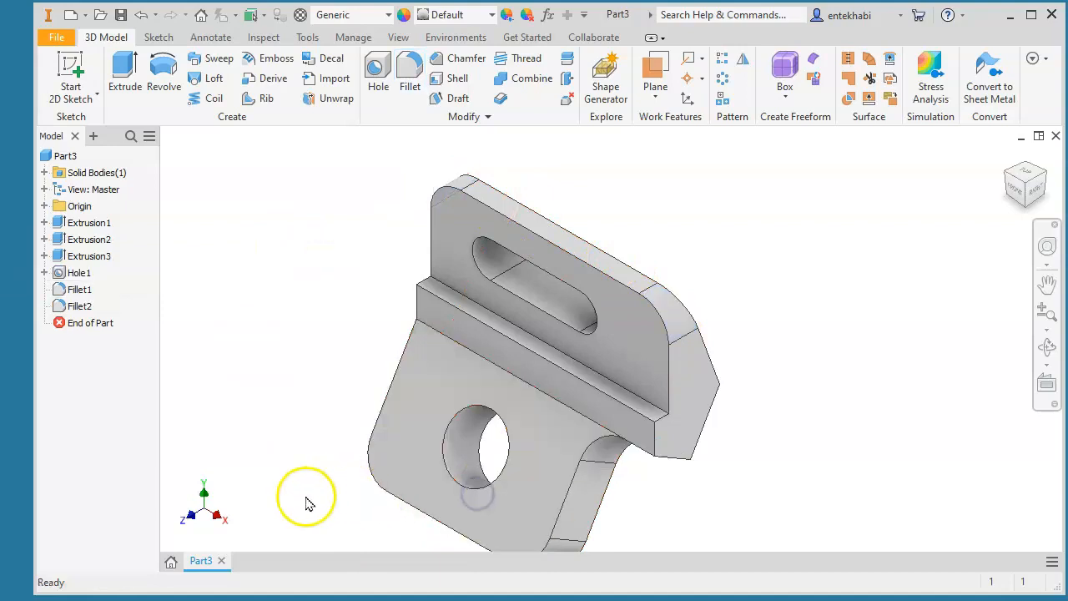
pyautogui.moveTo(315, 388); pyautogui.dragTo(317, 367, button='middle')
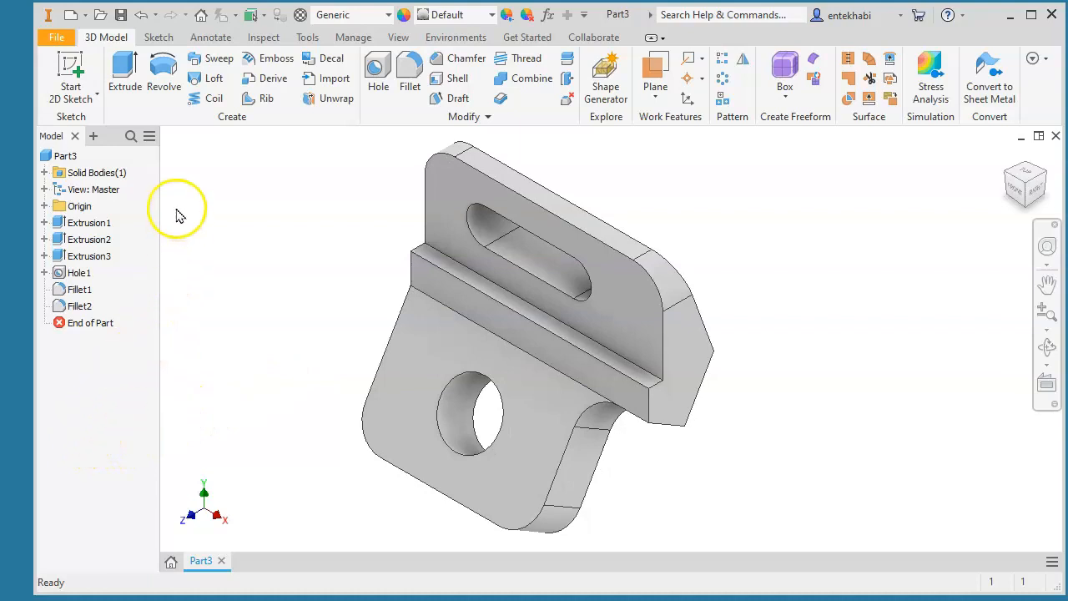
# - Assign Stainless Steel as the bracket's material
pyautogui.click(389, 17)
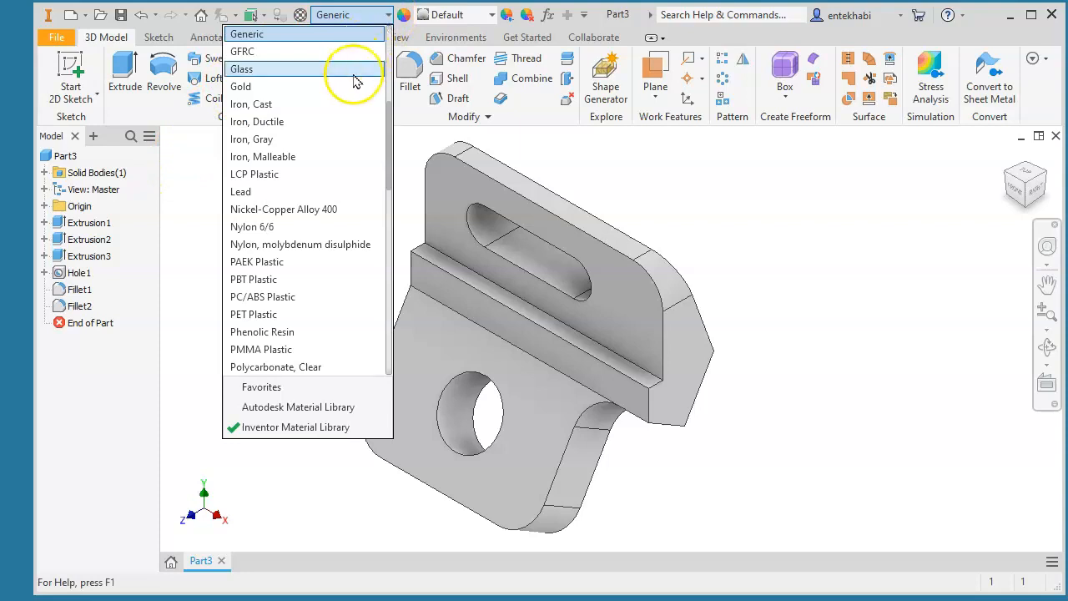
pyautogui.scroll(-2, 278, 332)
pyautogui.scroll(-5, 277, 333)
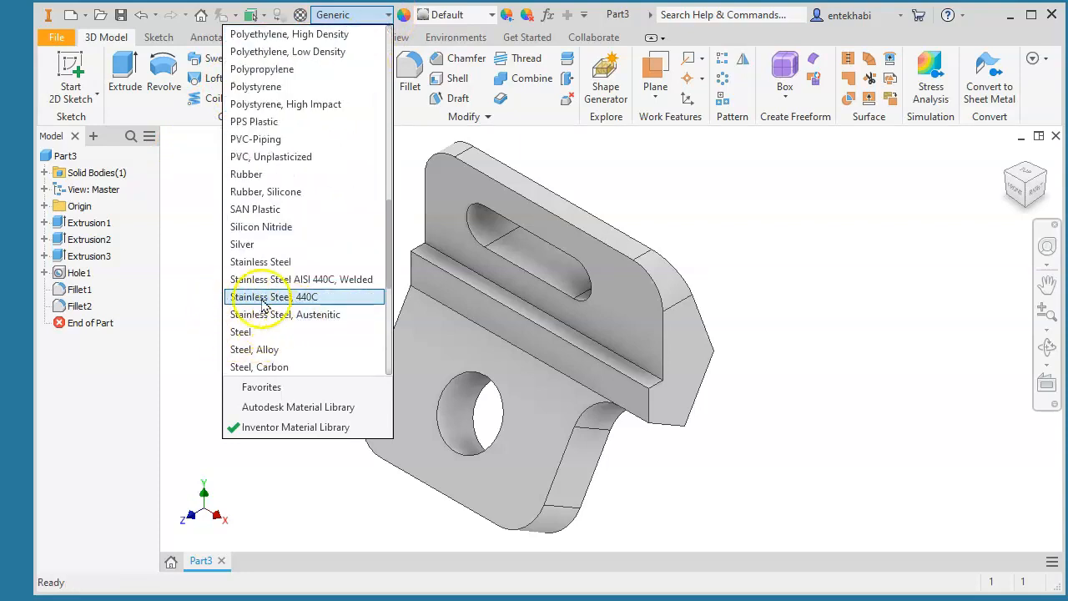
pyautogui.click(244, 269)
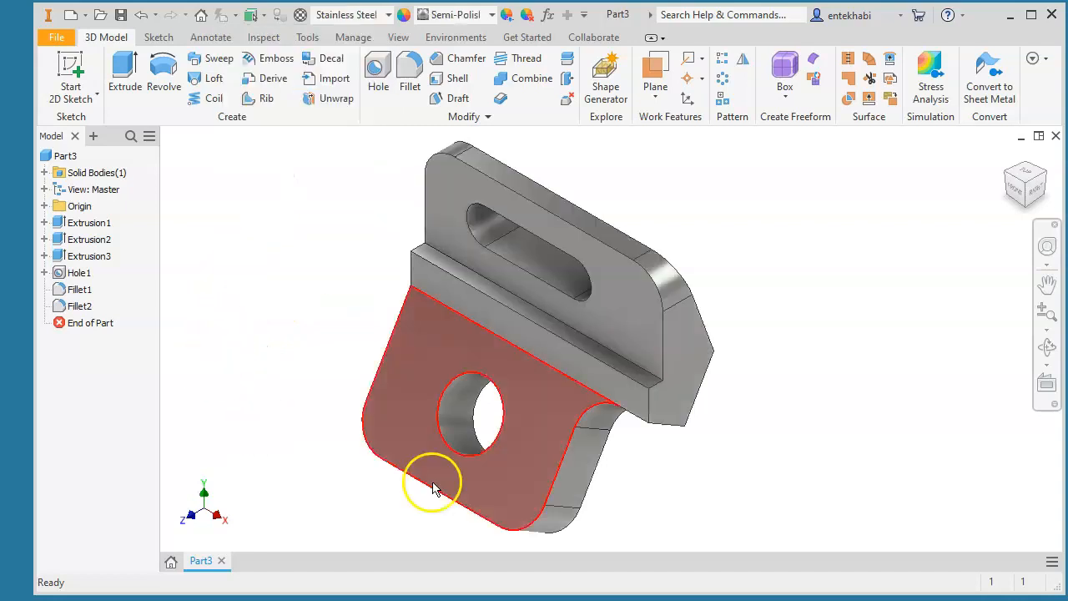
# - Give the bracket the Steel Blue appearance
pyautogui.click(492, 16)
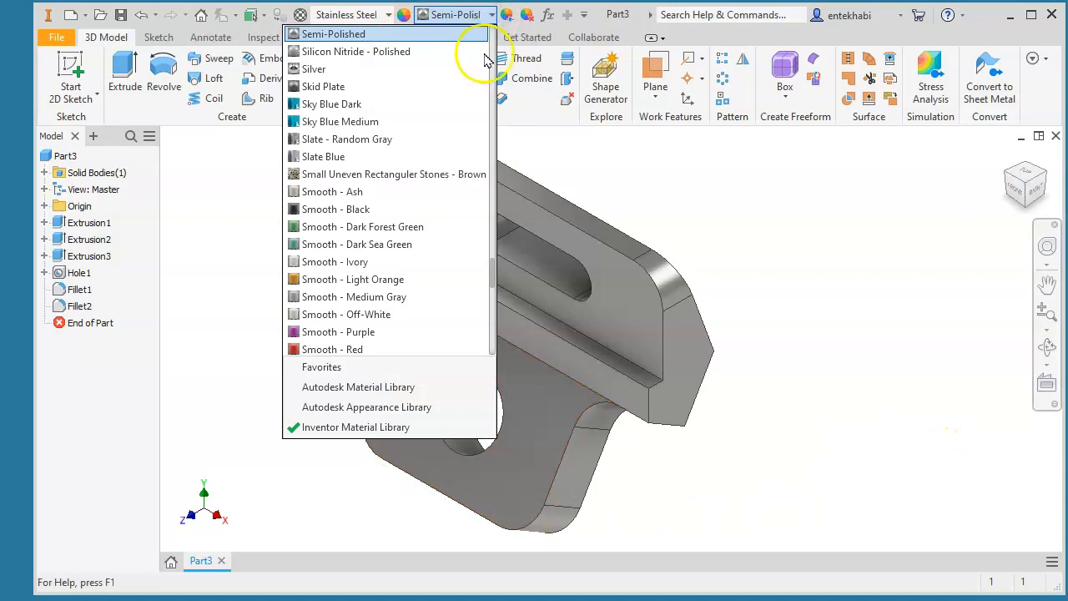
pyautogui.scroll(-3, 406, 238)
pyautogui.scroll(-5, 375, 292)
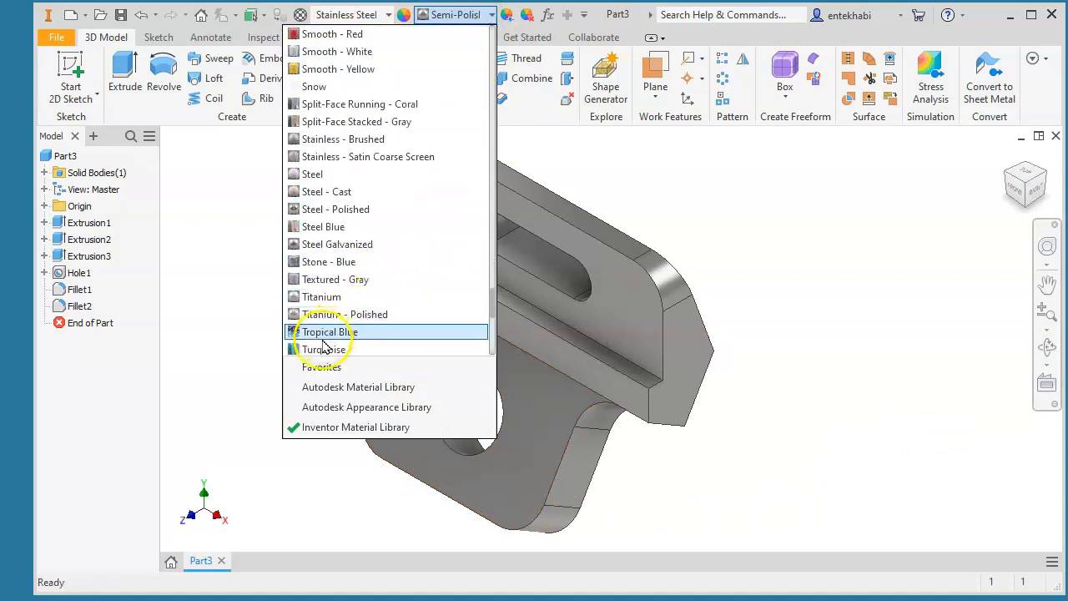
pyautogui.scroll(-5, 338, 337)
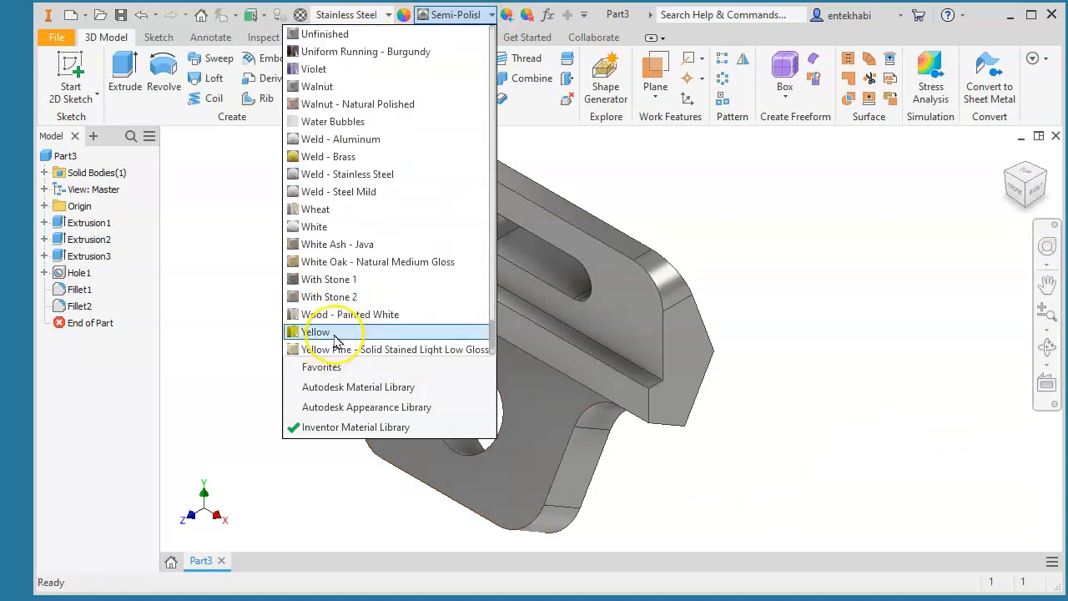
pyautogui.scroll(-1, 330, 338)
pyautogui.scroll(4, 333, 304)
pyautogui.scroll(3, 330, 292)
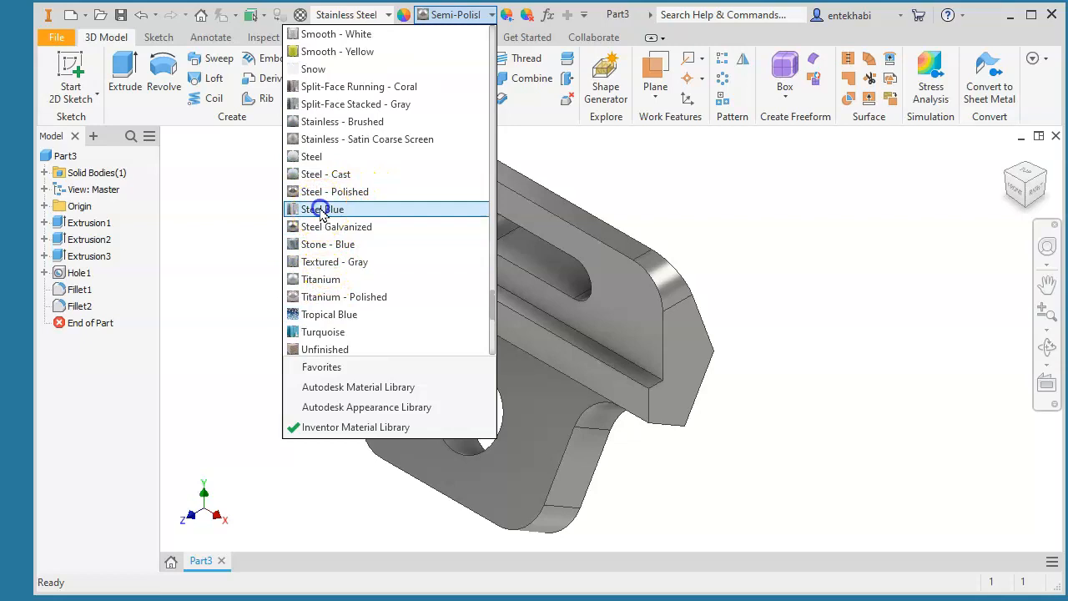
pyautogui.click(322, 209)
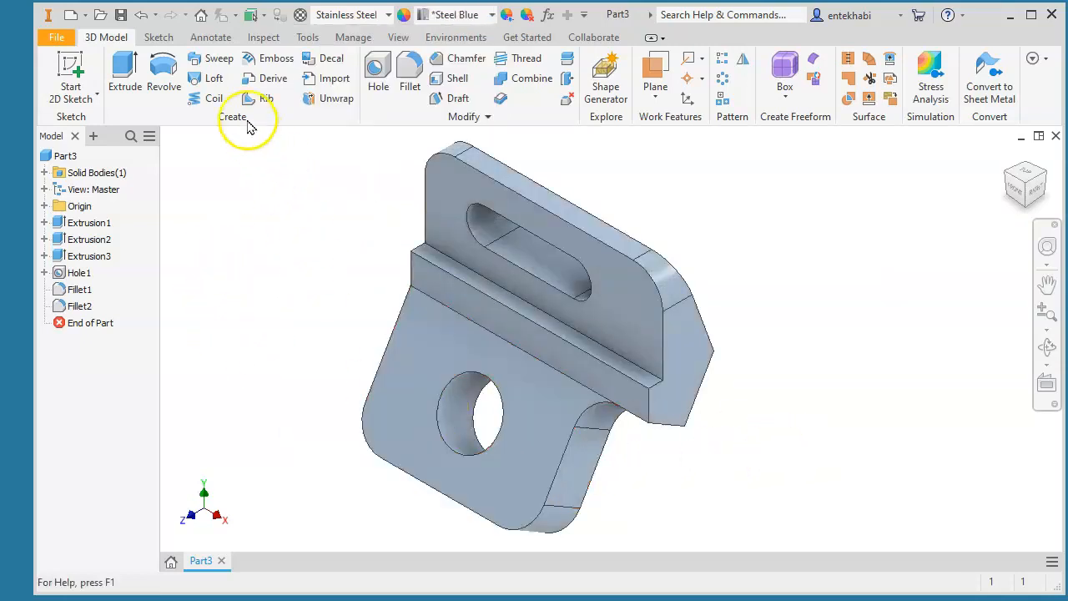
pyautogui.click(212, 39)
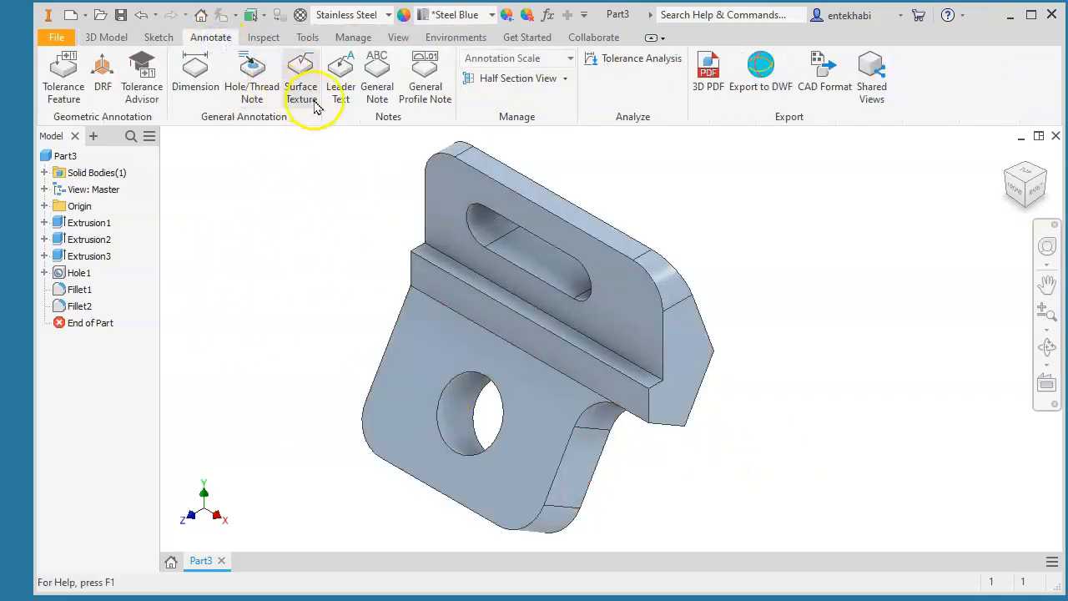
# - Start a general note in the upper-left of the view and insert the live MASS field
pyautogui.click(375, 85)
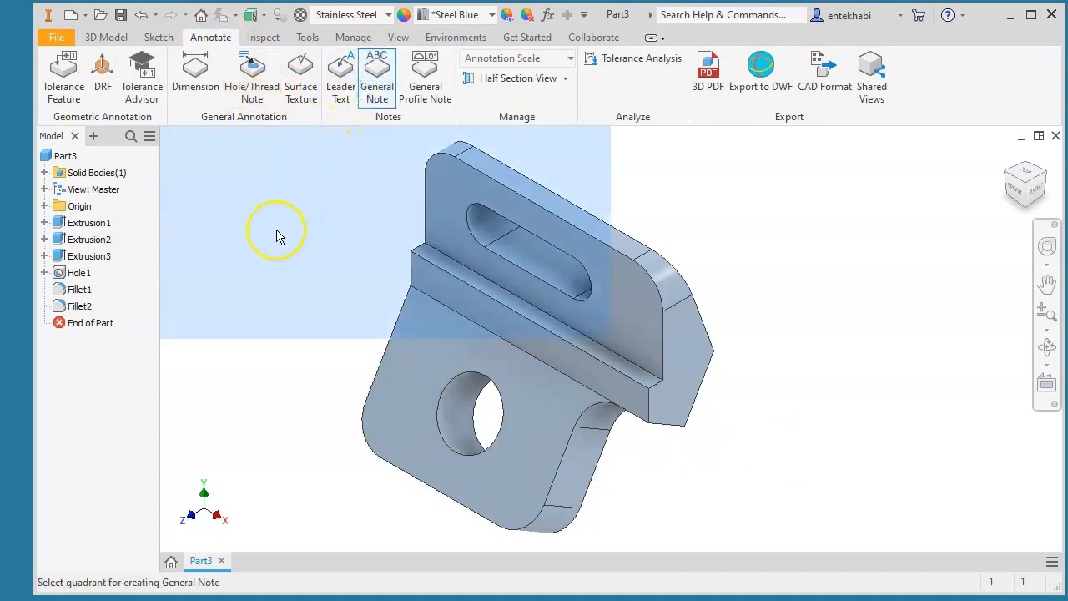
pyautogui.click(256, 217)
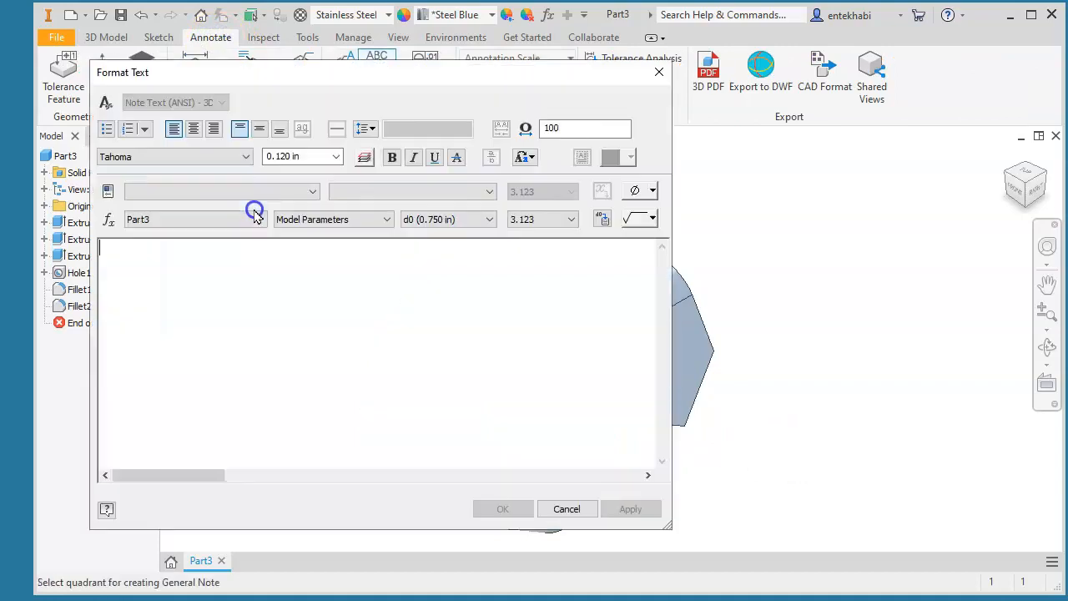
pyautogui.click(193, 191)
pyautogui.click(181, 218)
pyautogui.click(345, 192)
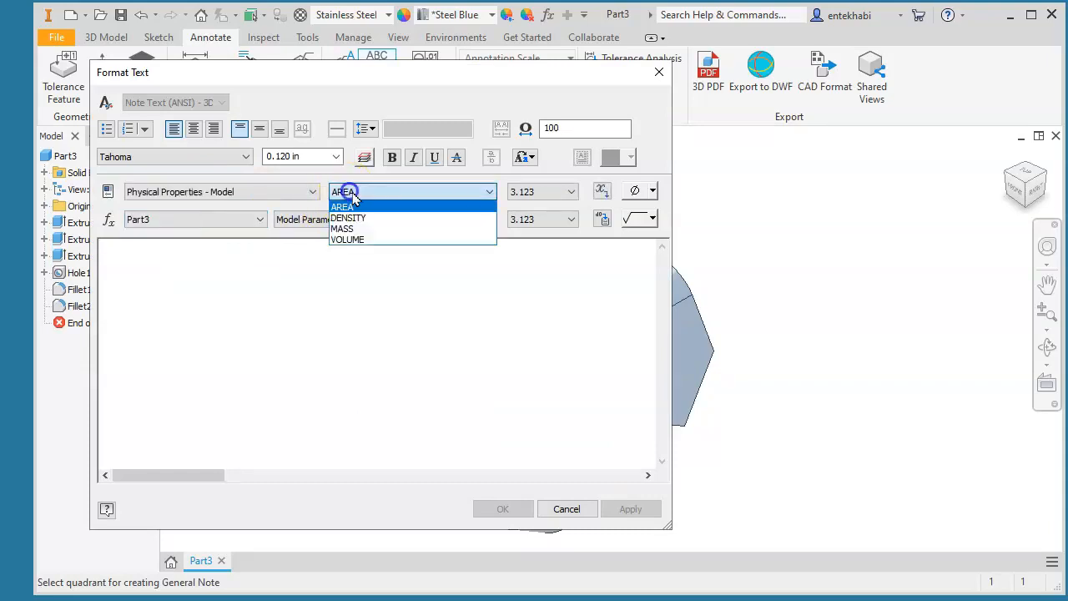
pyautogui.click(346, 225)
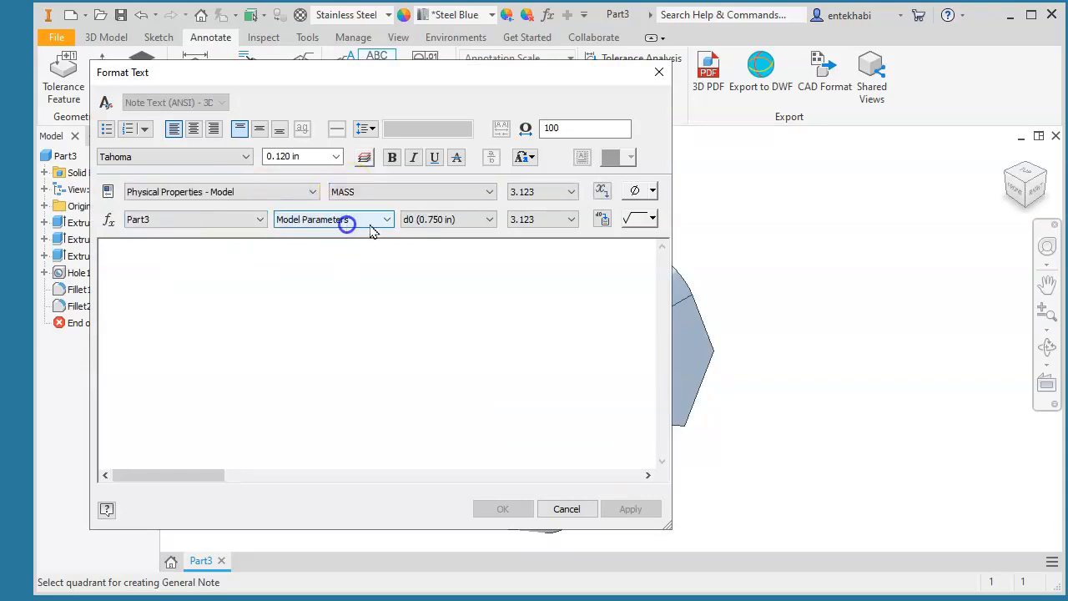
pyautogui.click(599, 191)
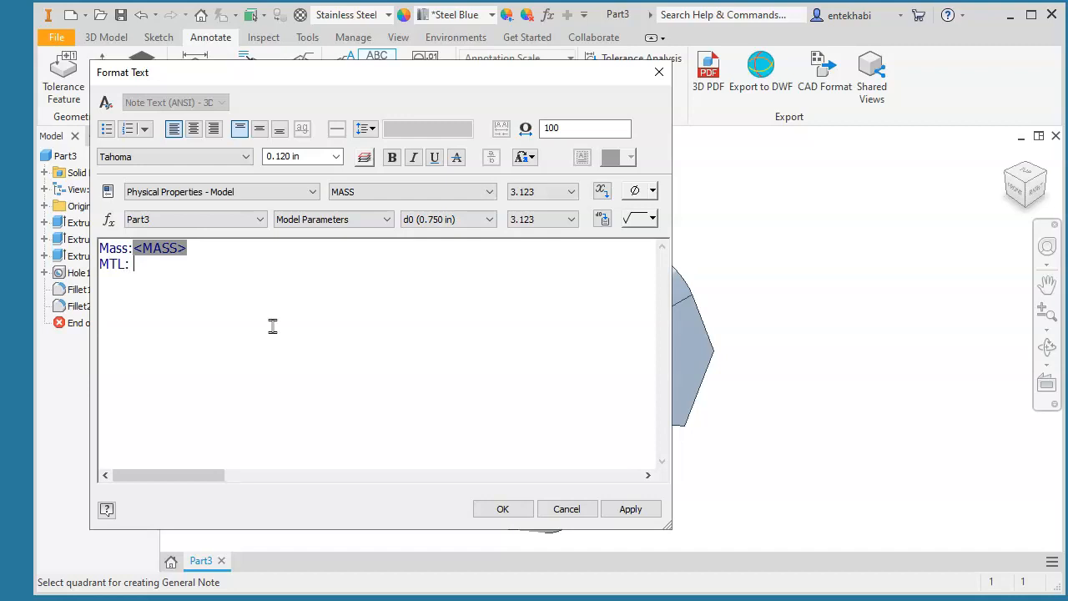
# - Select MATERIAL from the model's general properties for the next field
pyautogui.click(284, 196)
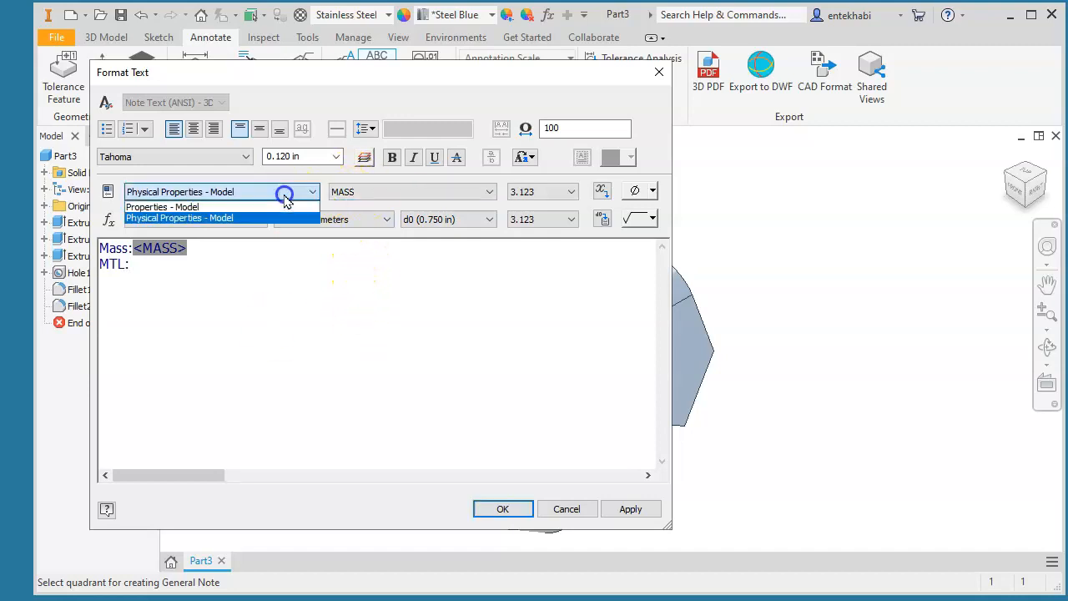
pyautogui.click(281, 207)
pyautogui.click(381, 194)
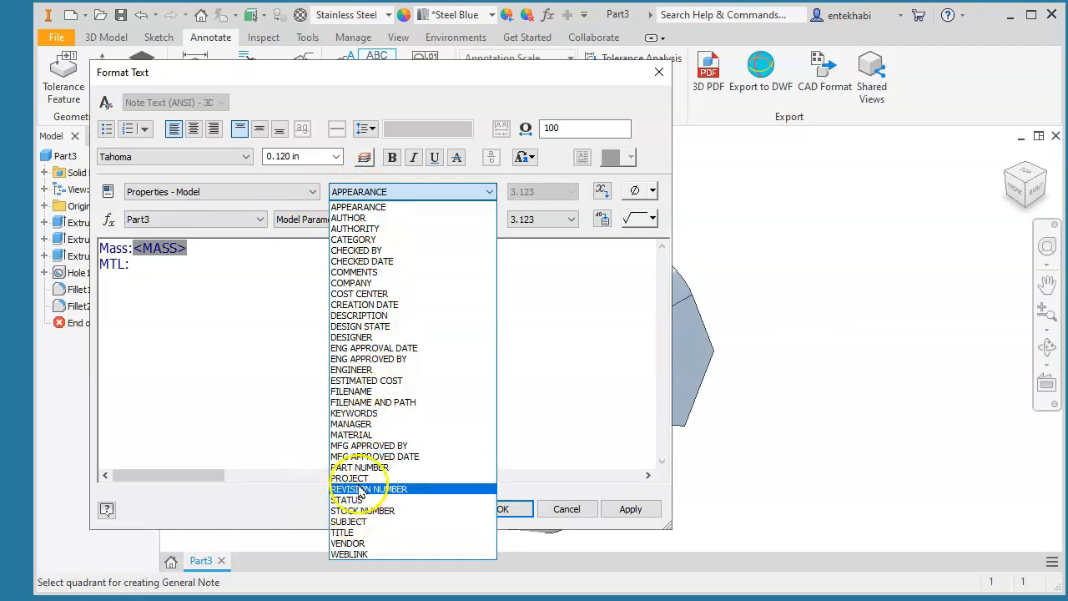
pyautogui.click(351, 435)
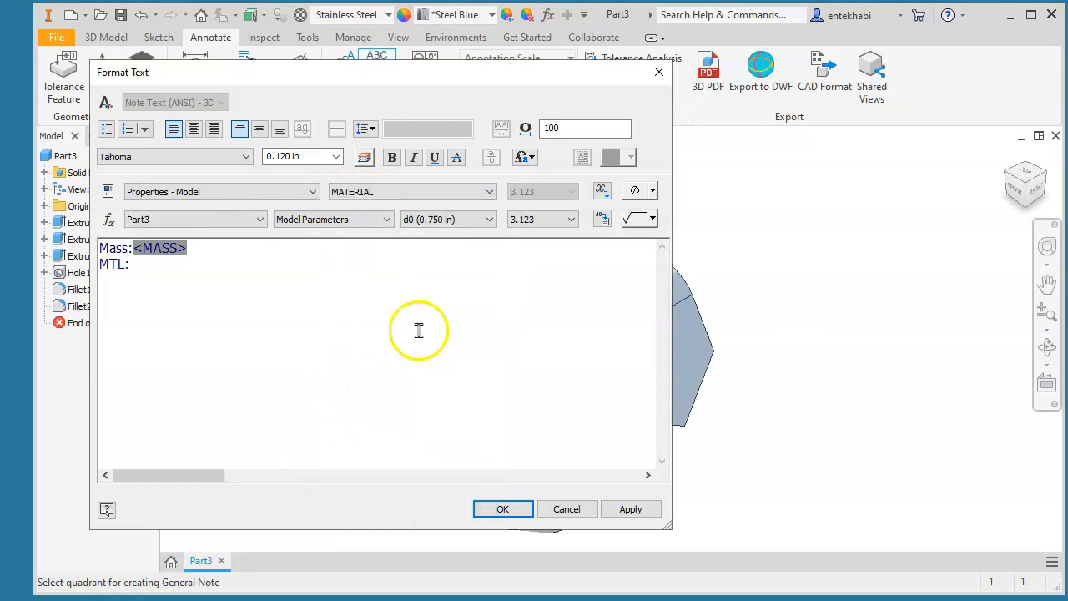
# - Insert the MATERIAL field after 'MTL:' and the APPEARANCE field after 'Appearnace:', then place the note
pyautogui.click(602, 192)
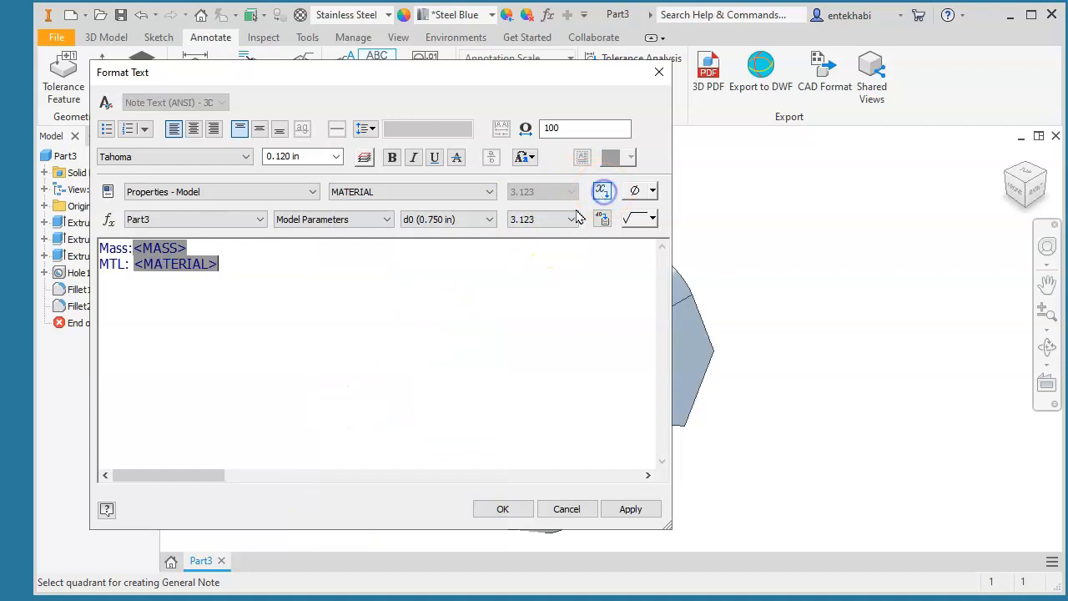
pyautogui.click(246, 265)
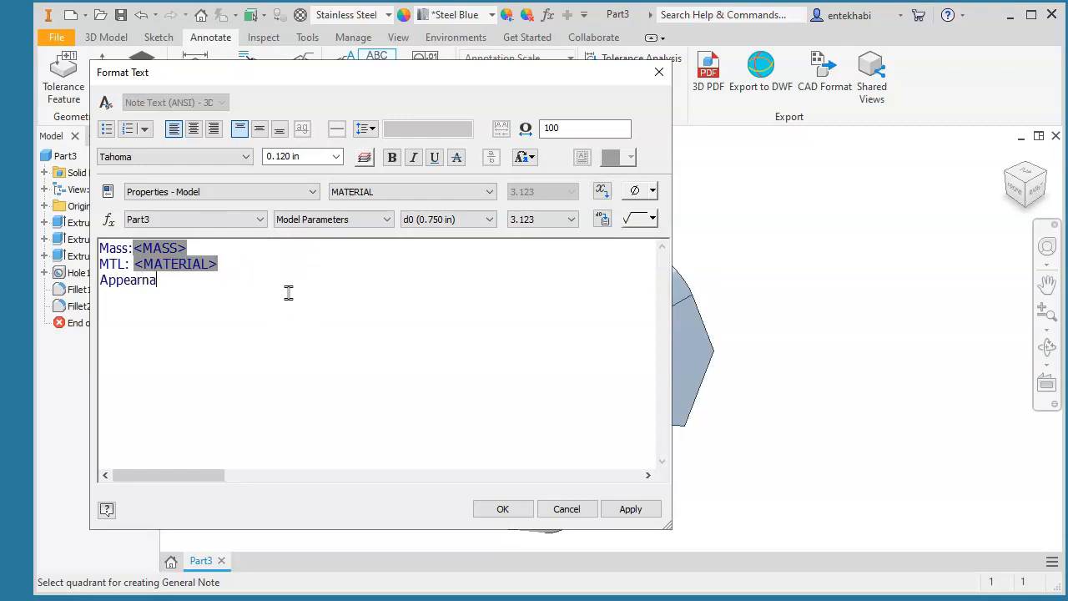
pyautogui.click(277, 280)
pyautogui.click(354, 196)
pyautogui.click(385, 192)
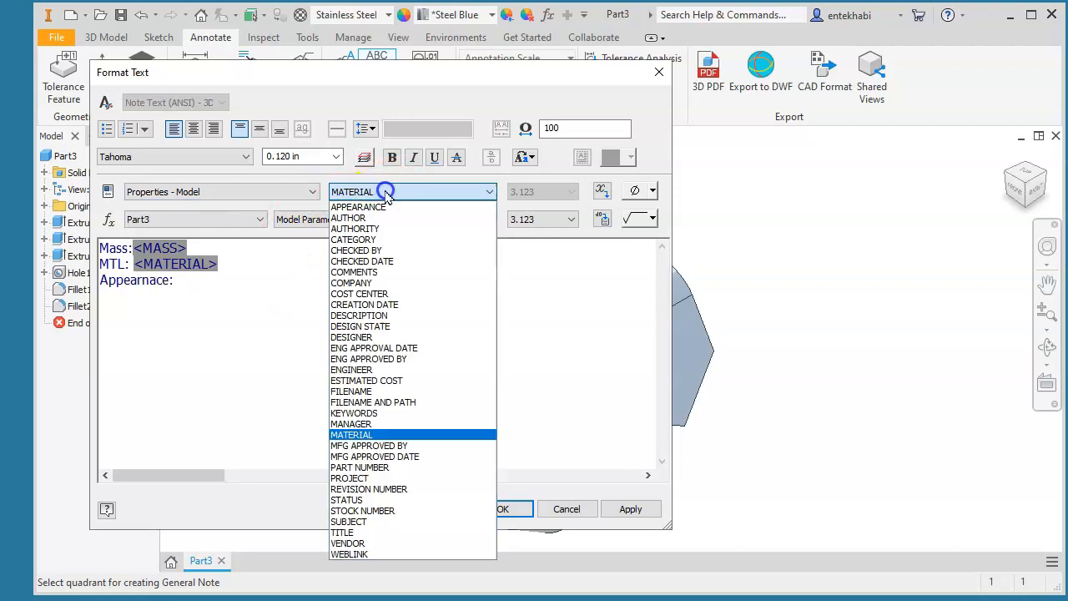
pyautogui.click(380, 216)
pyautogui.click(408, 193)
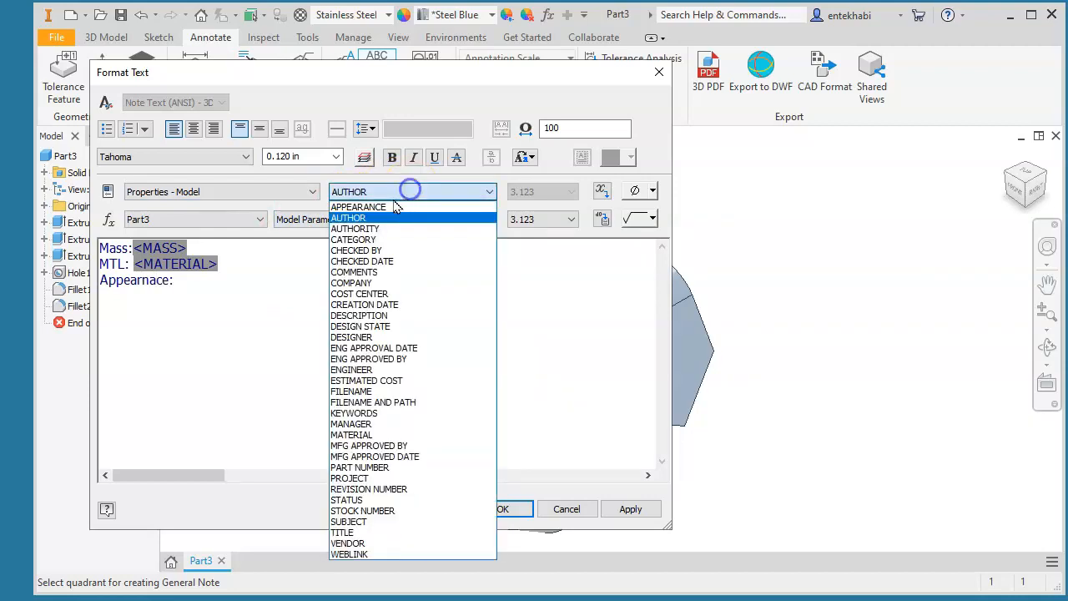
pyautogui.click(379, 207)
pyautogui.click(191, 286)
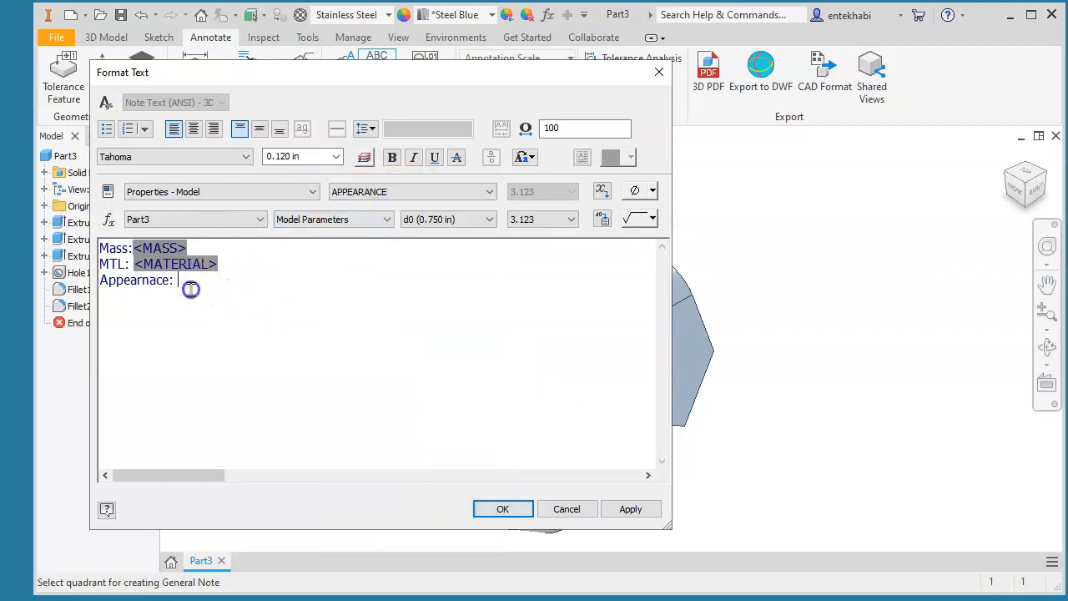
pyautogui.click(602, 191)
pyautogui.click(631, 508)
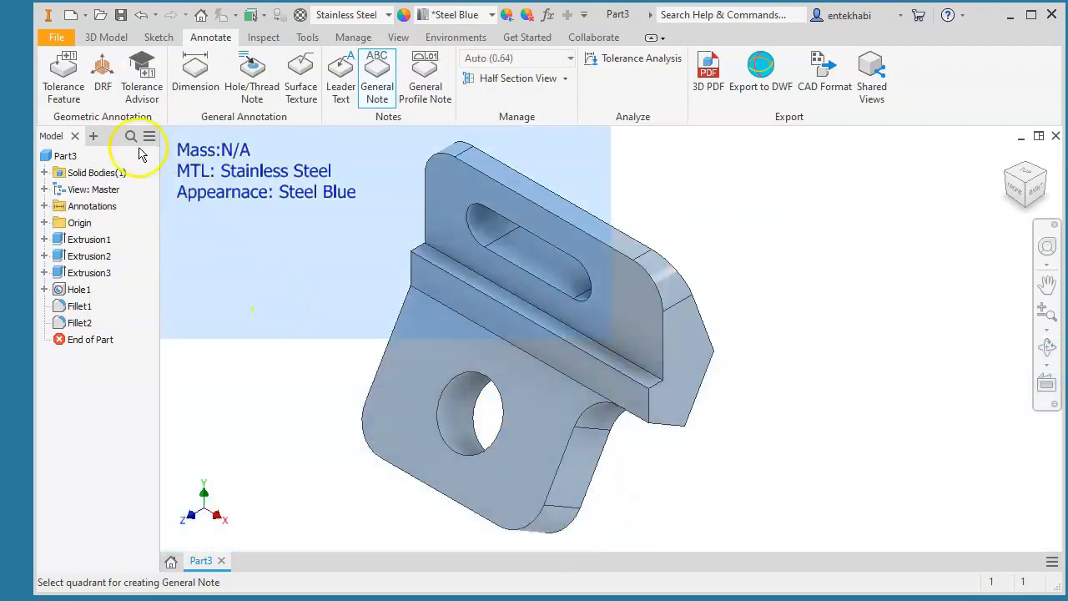
# - Update the part's physical properties in iProperties so the note's mass shows 0.321 lbmass
pyautogui.click(56, 39)
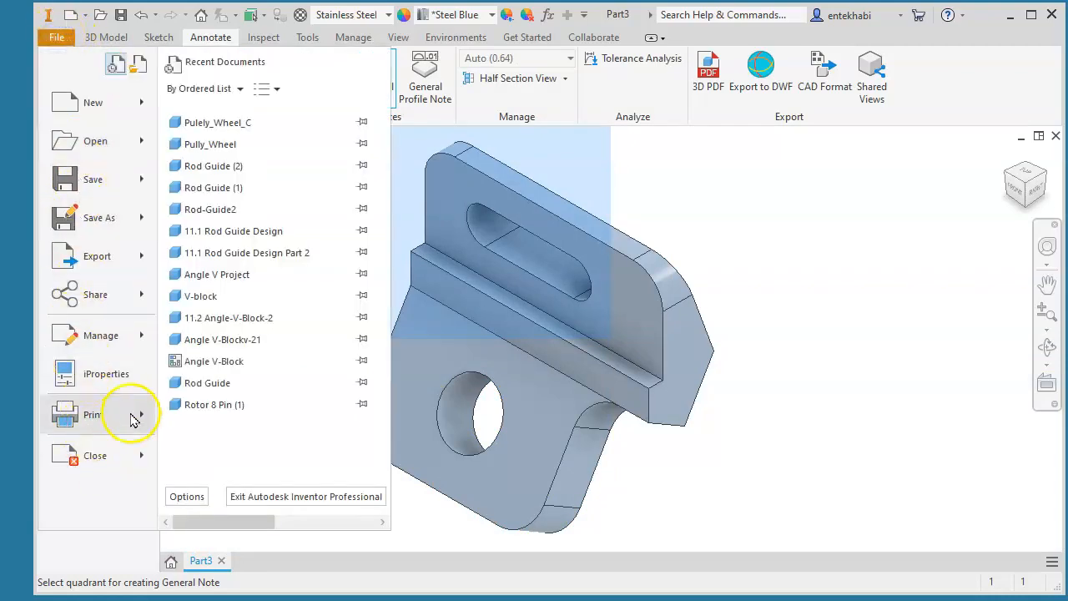
pyautogui.click(96, 373)
pyautogui.click(417, 109)
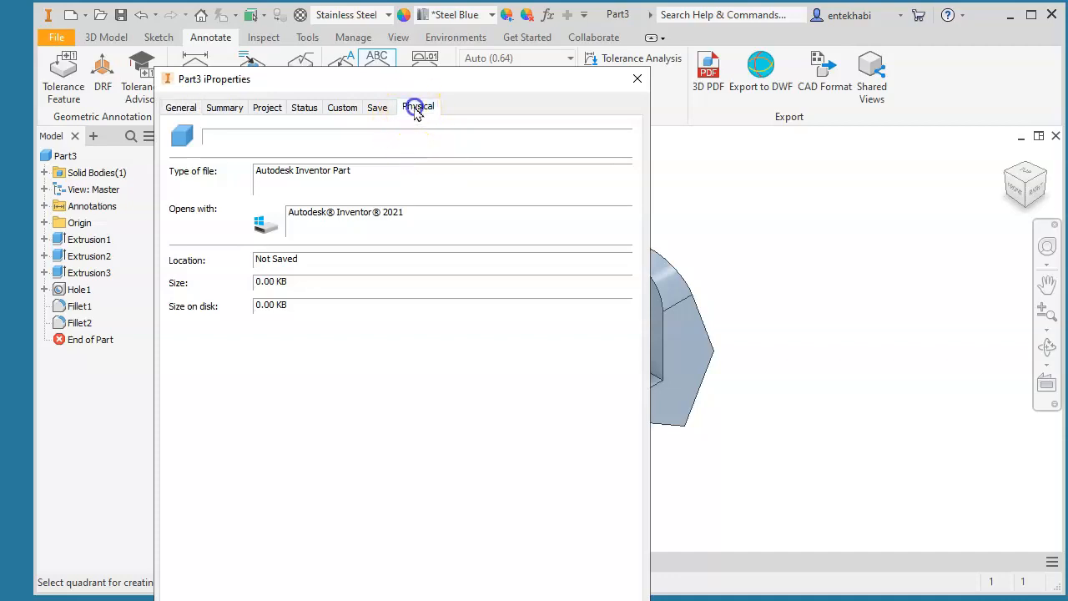
pyautogui.click(467, 146)
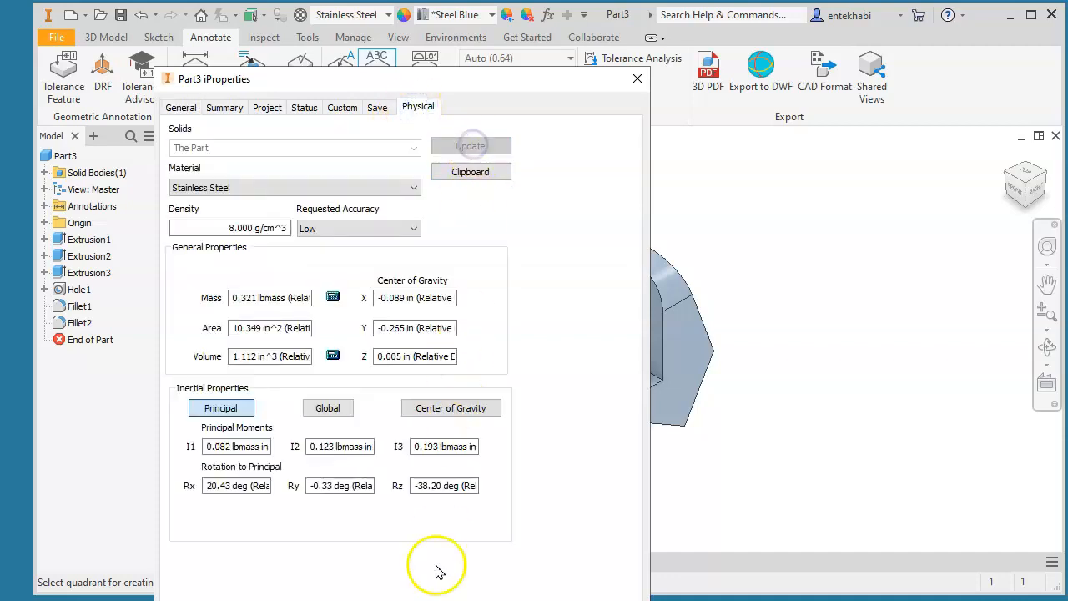
pyautogui.click(430, 600)
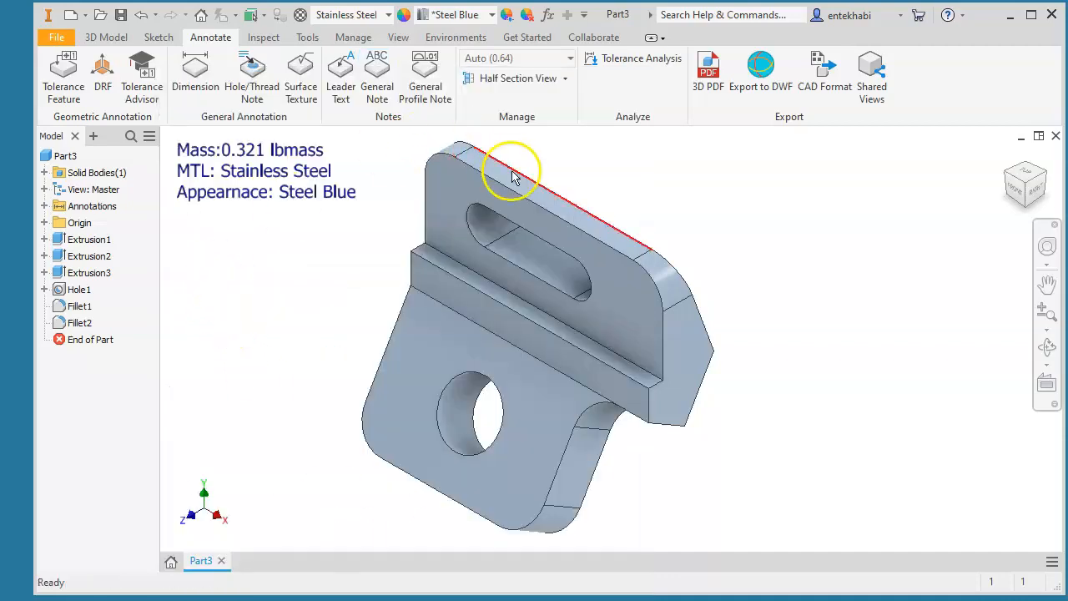